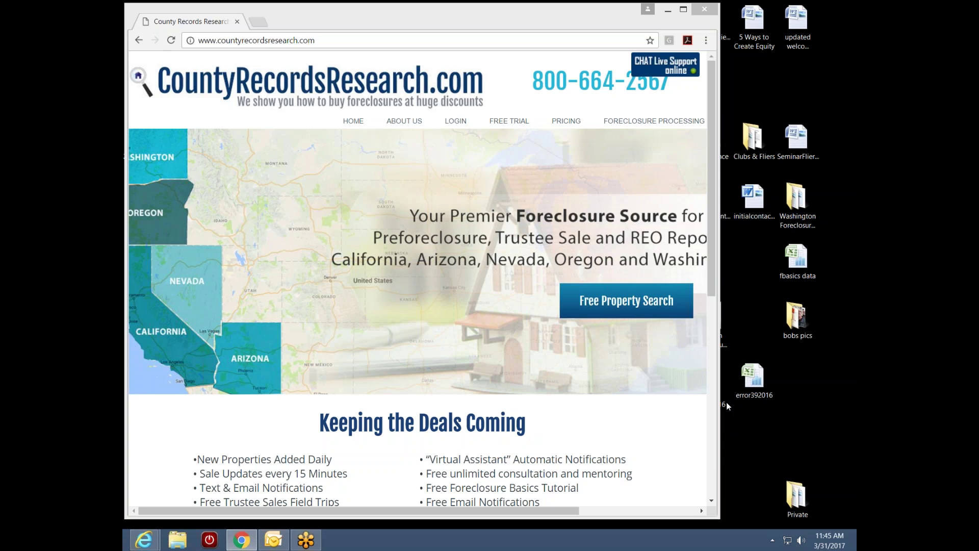
On the login page, enter the account user name and password.
{"action": "left_click_drag", "start_coordinate": [720, 443], "coordinate": [722, 443]}
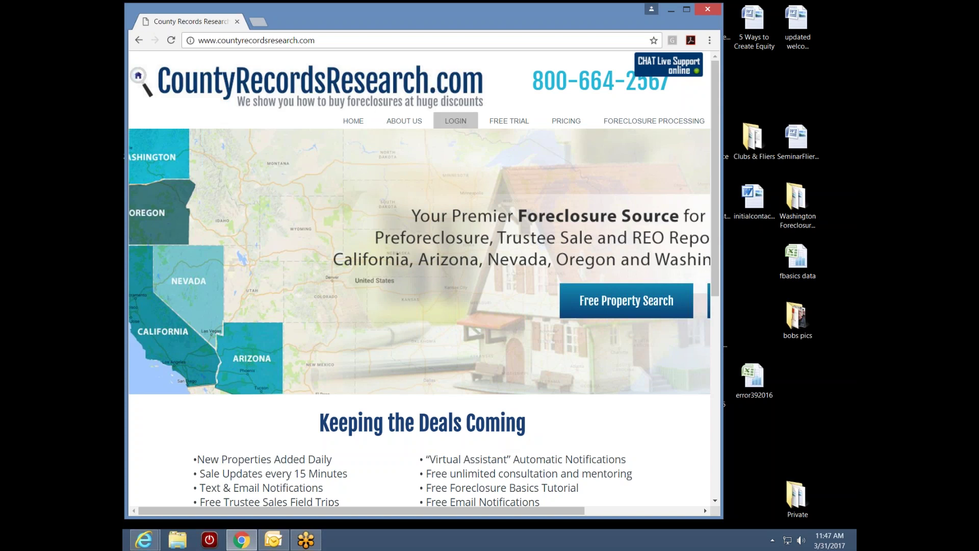
{"action": "left_click", "coordinate": [456, 121]}
{"action": "left_click", "coordinate": [415, 198]}
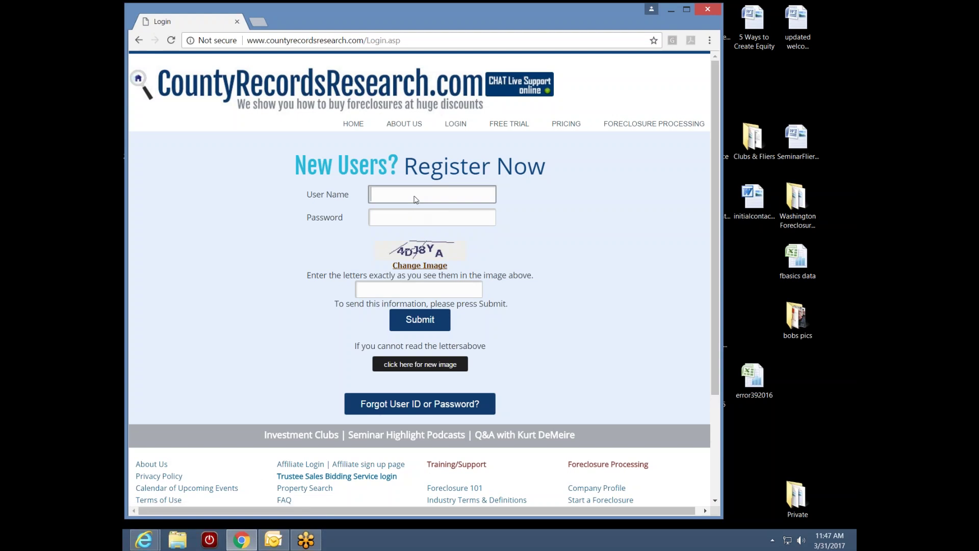
{"action": "type", "text": "baker"}
{"action": "key", "text": "Tab"}
{"action": "type", "text": "•••"}
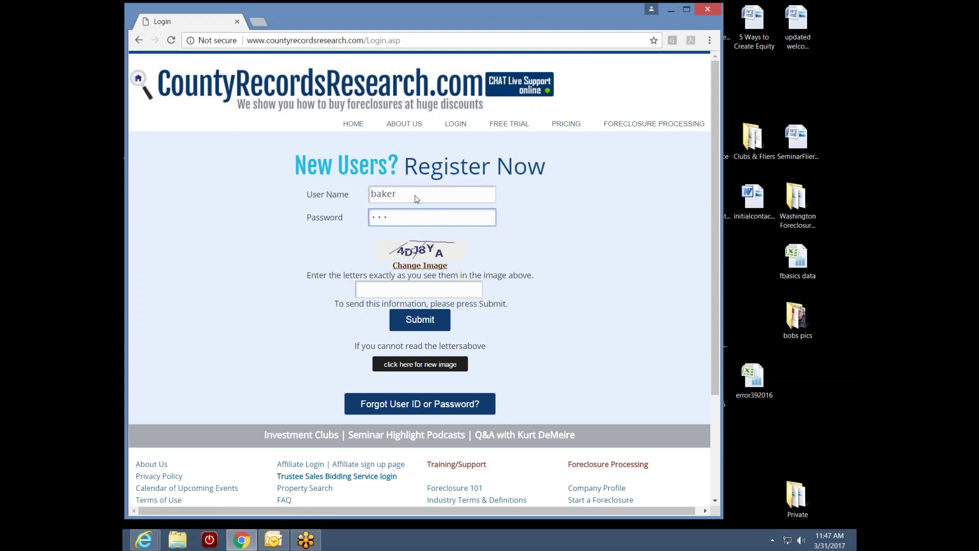
Enter the verification letters and submit the login details.
{"action": "left_click", "coordinate": [406, 292]}
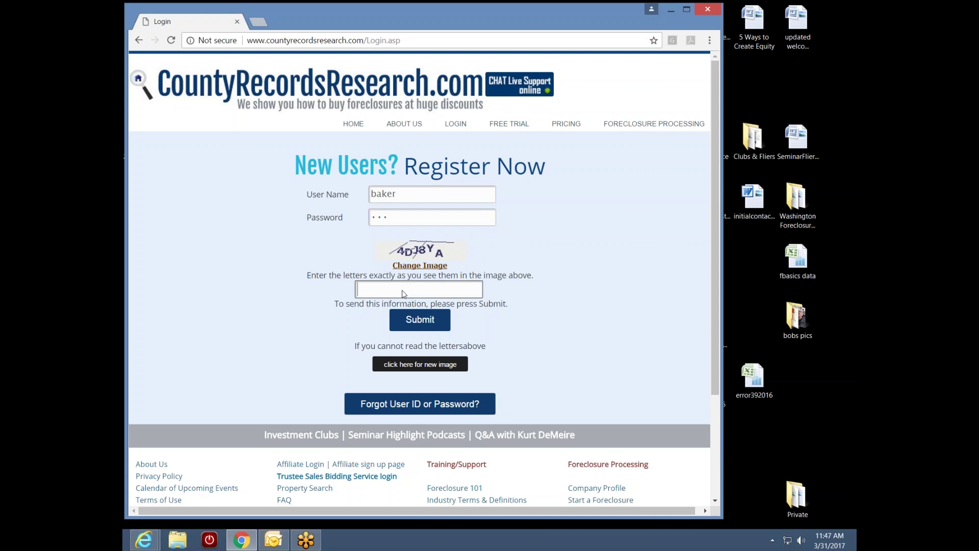
{"action": "type", "text": "4dj8ya"}
{"action": "left_click", "coordinate": [429, 319]}
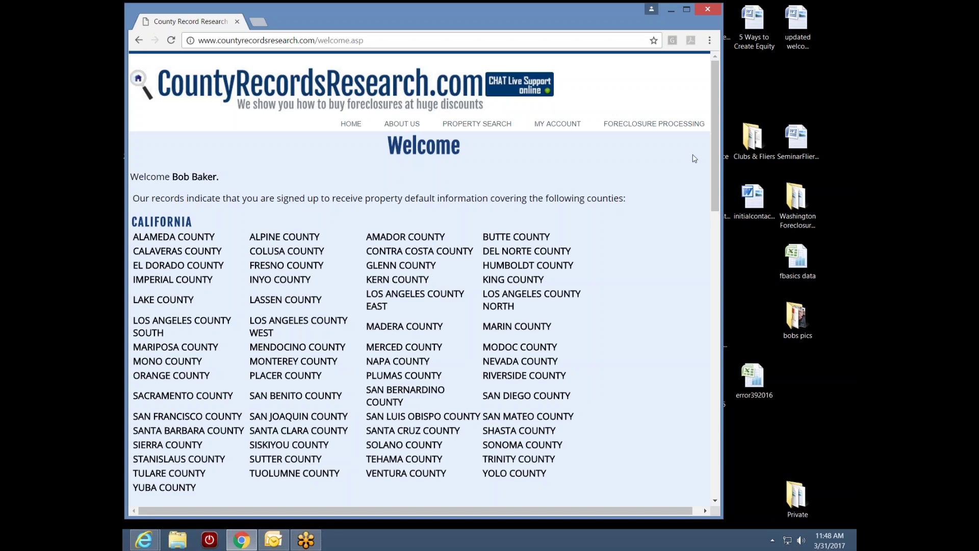
Scroll the Welcome page down to the footer links.
{"action": "left_click_drag", "start_coordinate": [716, 171], "coordinate": [681, 432]}
{"action": "scroll", "coordinate": [681, 433], "scroll_direction": "down", "scroll_amount": 2}
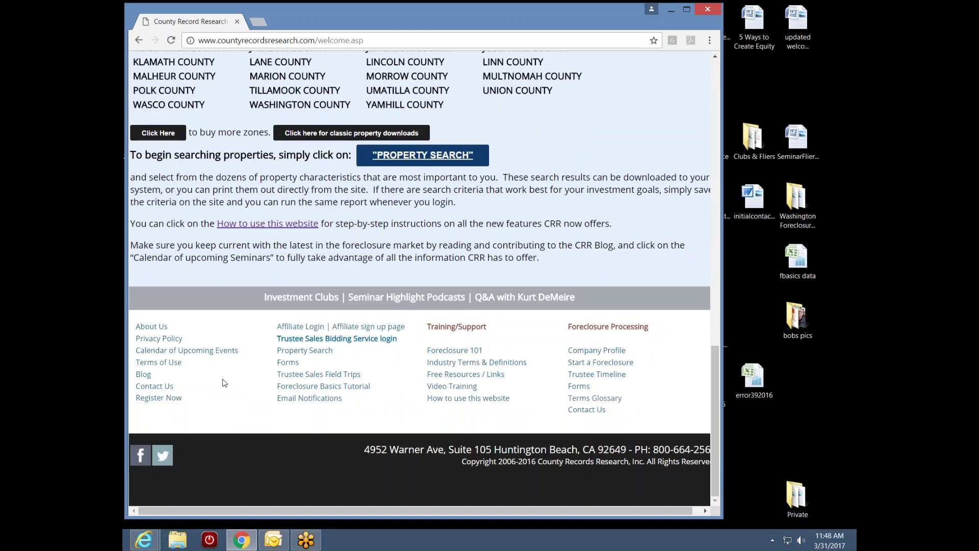
Open 'Calendar of Upcoming Events' and scroll the seminar frame back to the field-trips table.
{"action": "left_click", "coordinate": [203, 351]}
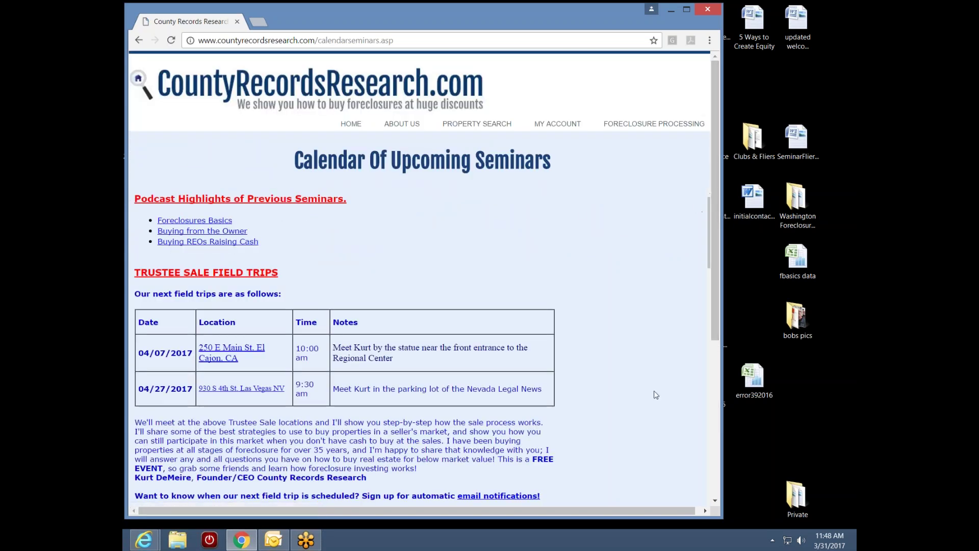
{"action": "left_click_drag", "start_coordinate": [616, 506], "coordinate": [622, 507]}
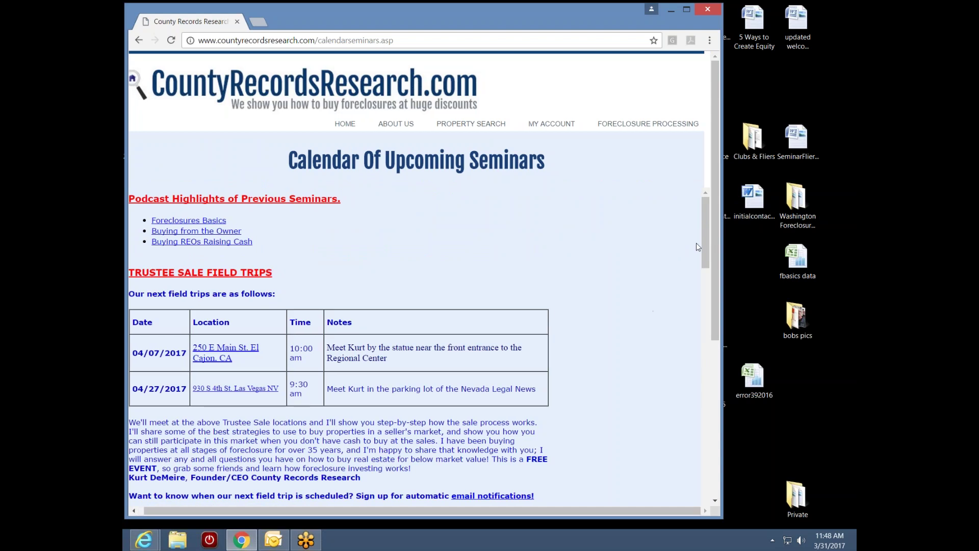
{"action": "left_click_drag", "start_coordinate": [702, 244], "coordinate": [702, 311]}
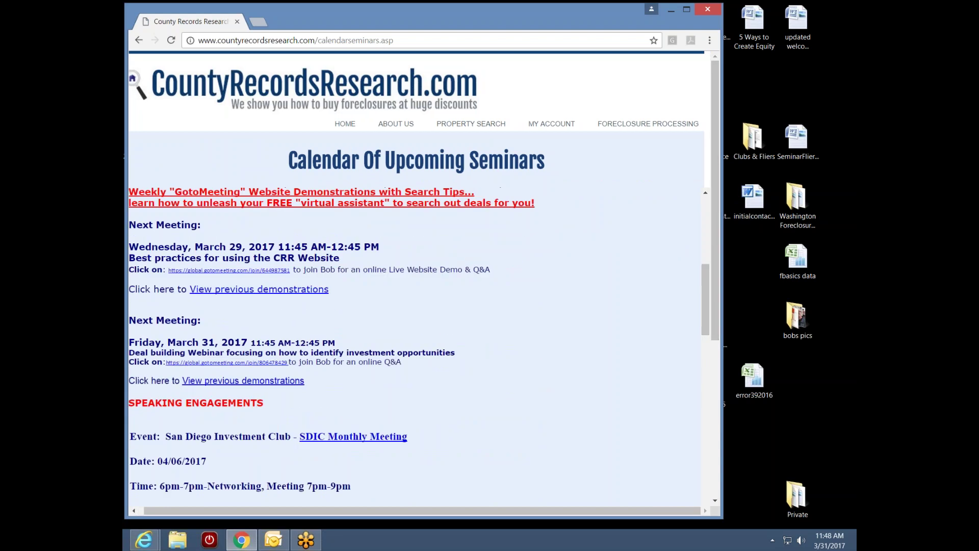
{"action": "left_click_drag", "start_coordinate": [705, 310], "coordinate": [706, 262]}
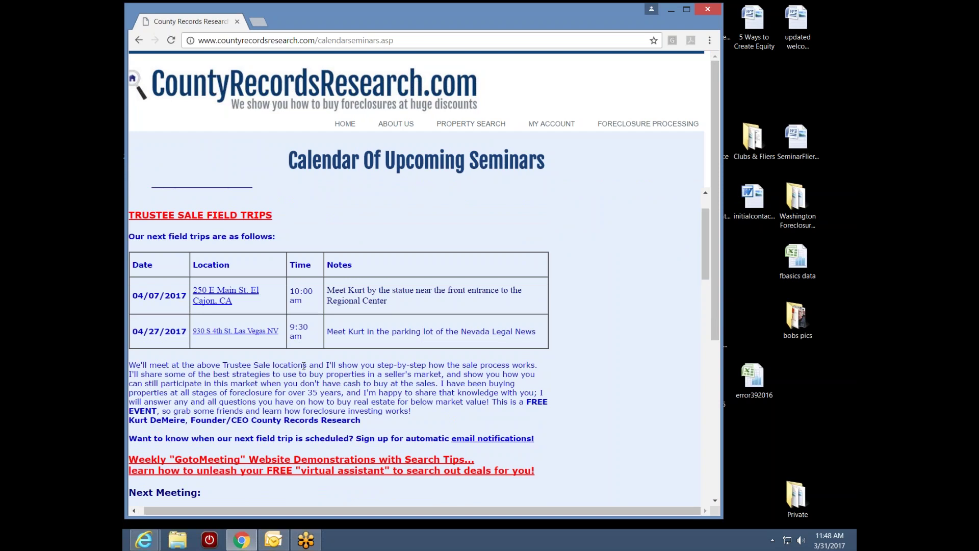
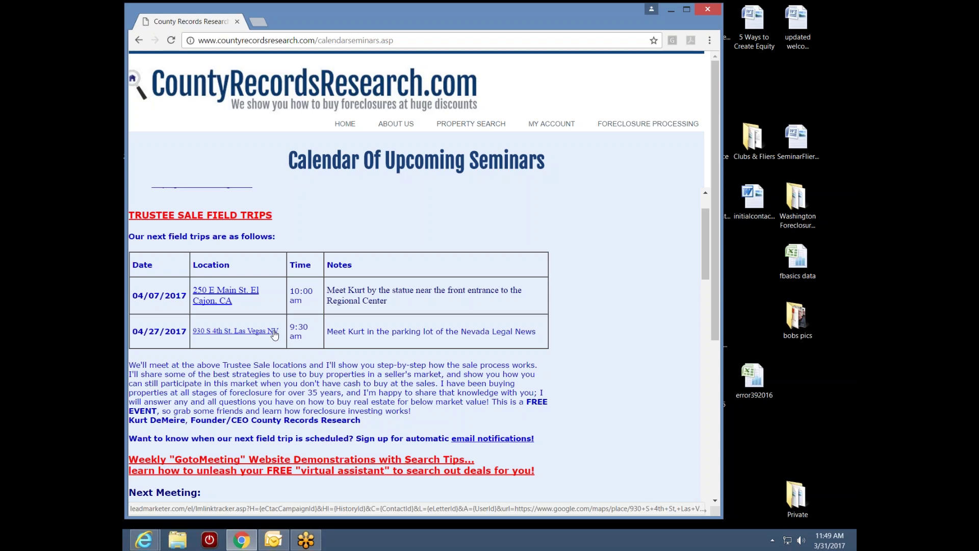
Open the advanced property search page from PROPERTY SEARCH.
{"action": "left_click_drag", "start_coordinate": [700, 253], "coordinate": [696, 360]}
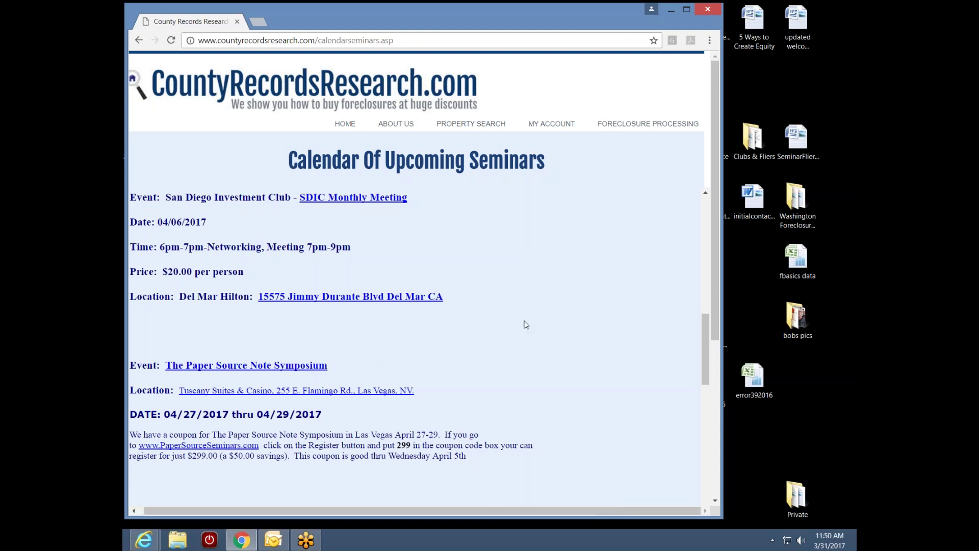
{"action": "left_click_drag", "start_coordinate": [704, 347], "coordinate": [702, 334]}
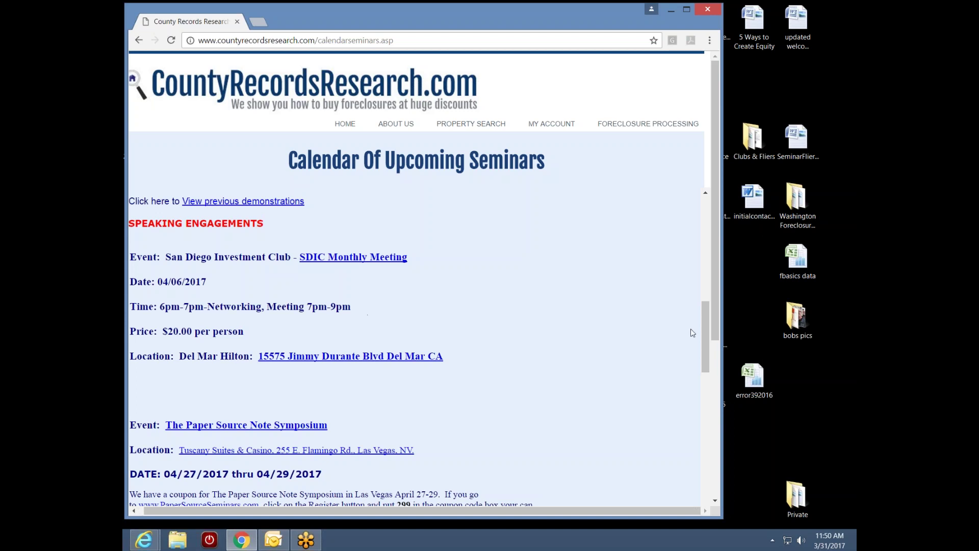
{"action": "left_click_drag", "start_coordinate": [705, 326], "coordinate": [686, 219]}
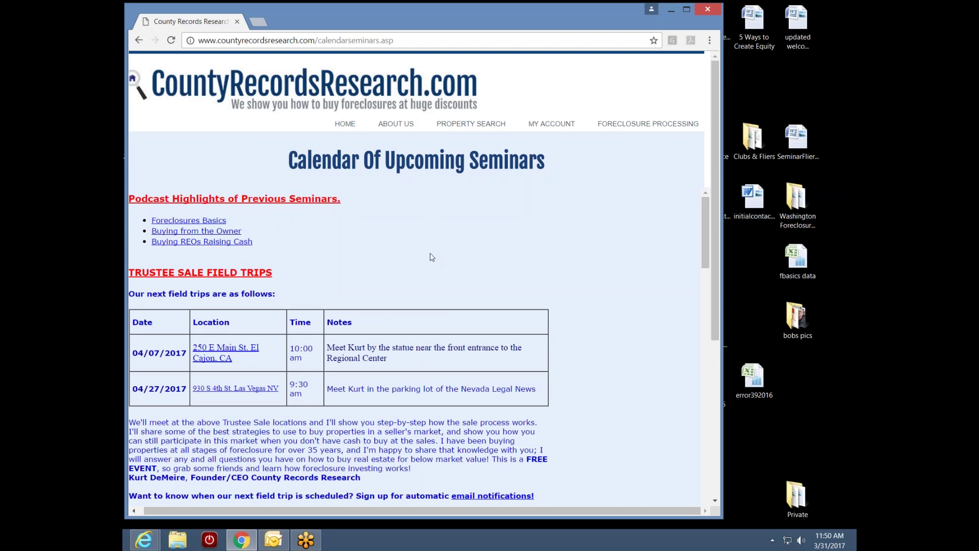
{"action": "left_click", "coordinate": [477, 126]}
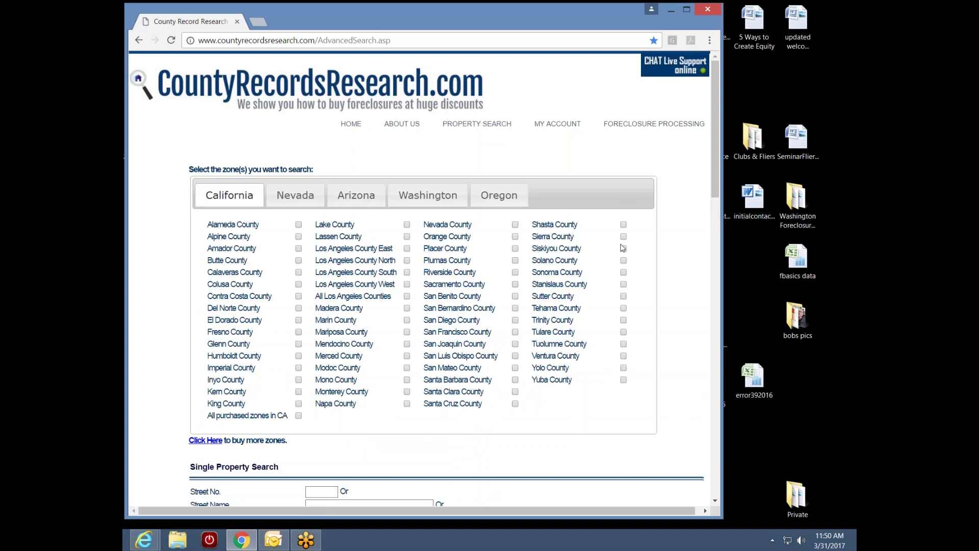
{"action": "left_click", "coordinate": [749, 270]}
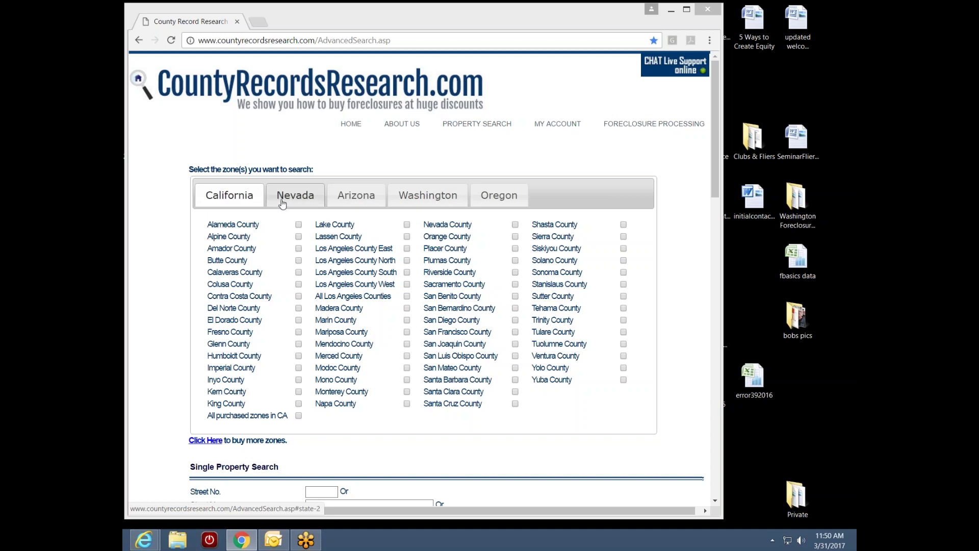
Browse the Nevada, Arizona, Washington and Oregon zone tabs, then return to California.
{"action": "left_click", "coordinate": [286, 203]}
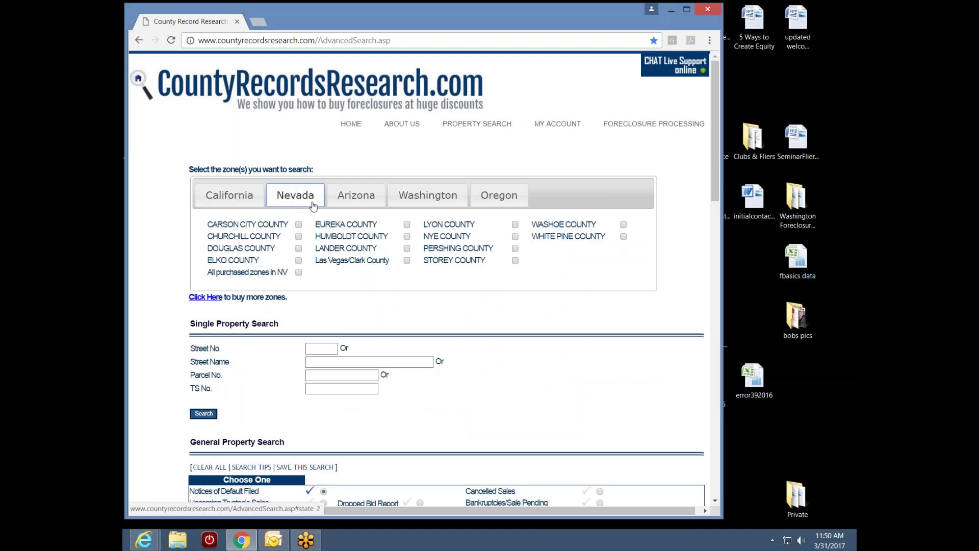
{"action": "left_click", "coordinate": [363, 205]}
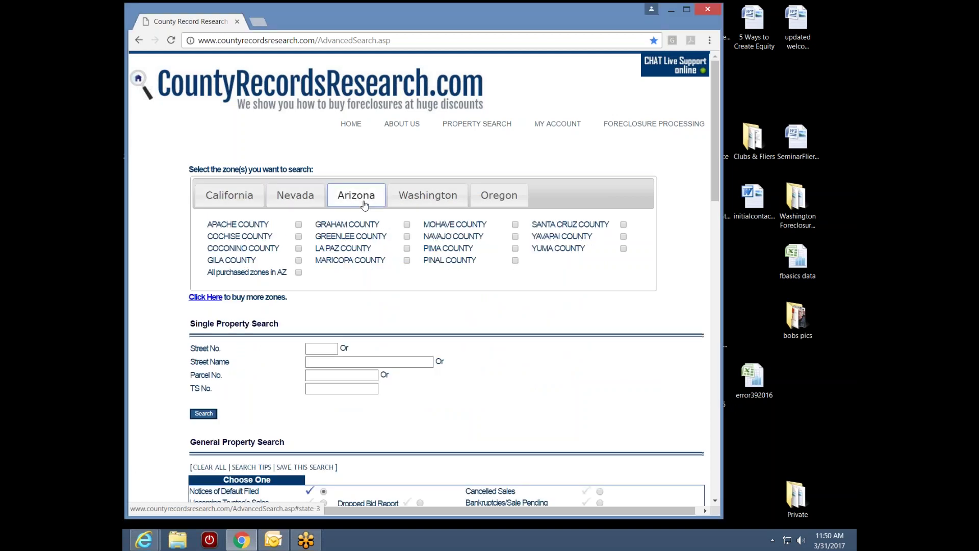
{"action": "left_click", "coordinate": [435, 207]}
{"action": "left_click", "coordinate": [480, 208]}
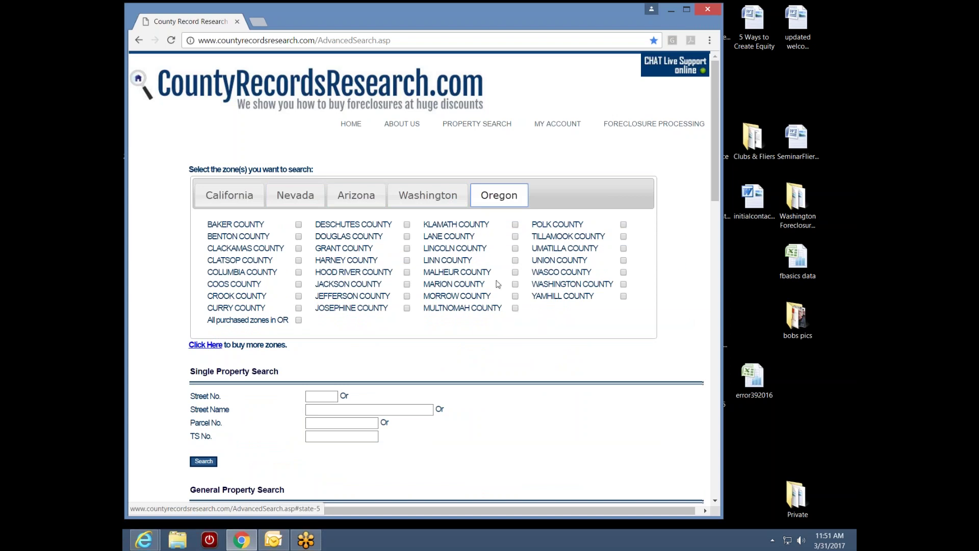
{"action": "mouse_move", "coordinate": [473, 317]}
{"action": "left_click", "coordinate": [234, 200]}
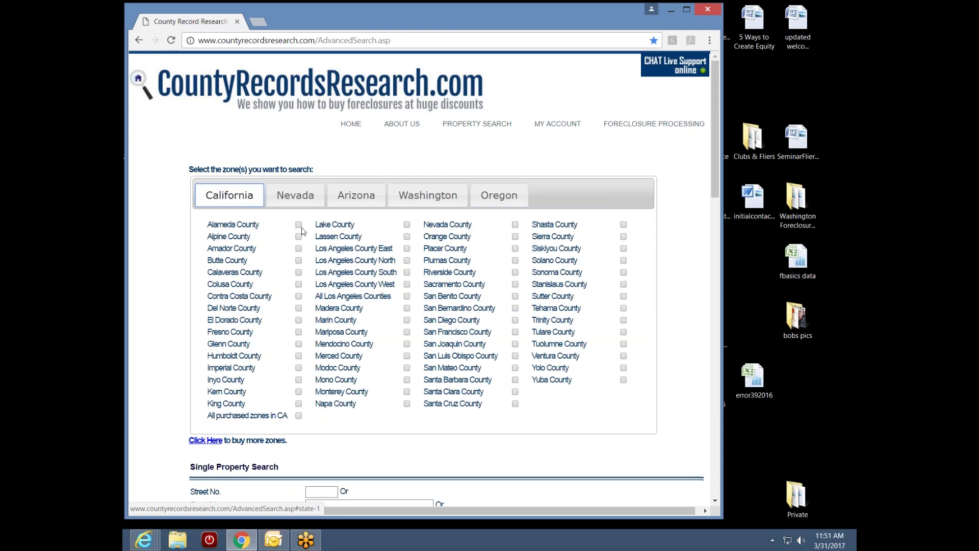
Tick San Diego County in the California zone list and scroll down to the search forms.
{"action": "mouse_move", "coordinate": [461, 229]}
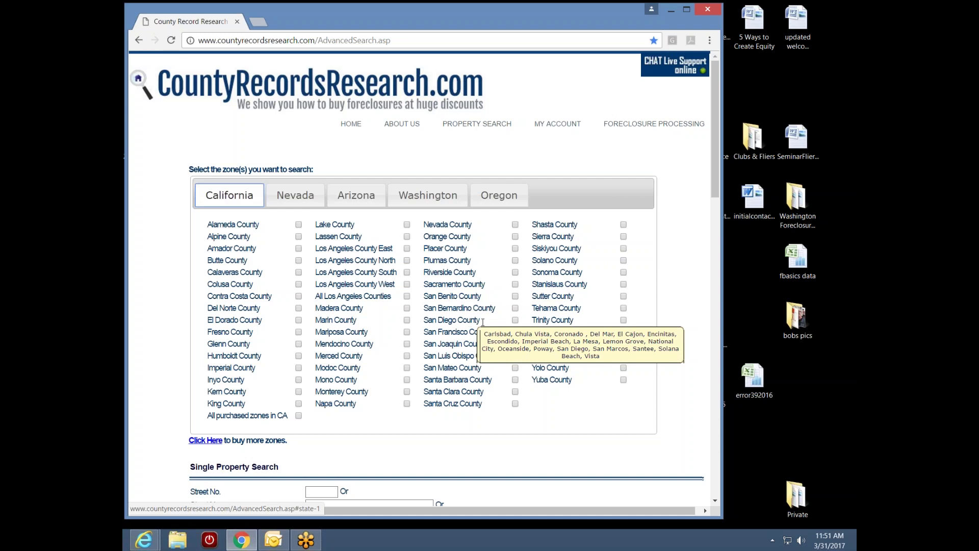
{"action": "left_click", "coordinate": [515, 320]}
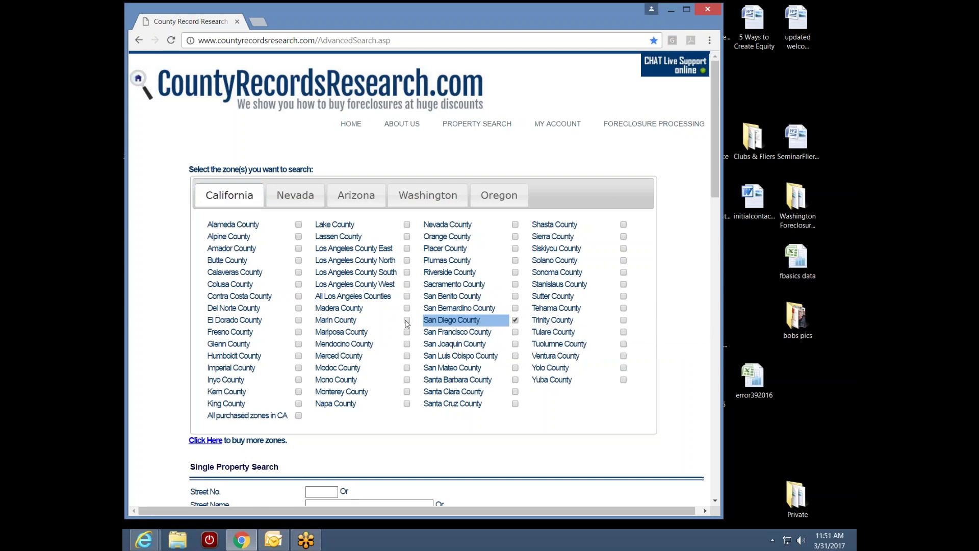
{"action": "mouse_move", "coordinate": [337, 320]}
{"action": "left_click_drag", "start_coordinate": [714, 198], "coordinate": [677, 284]}
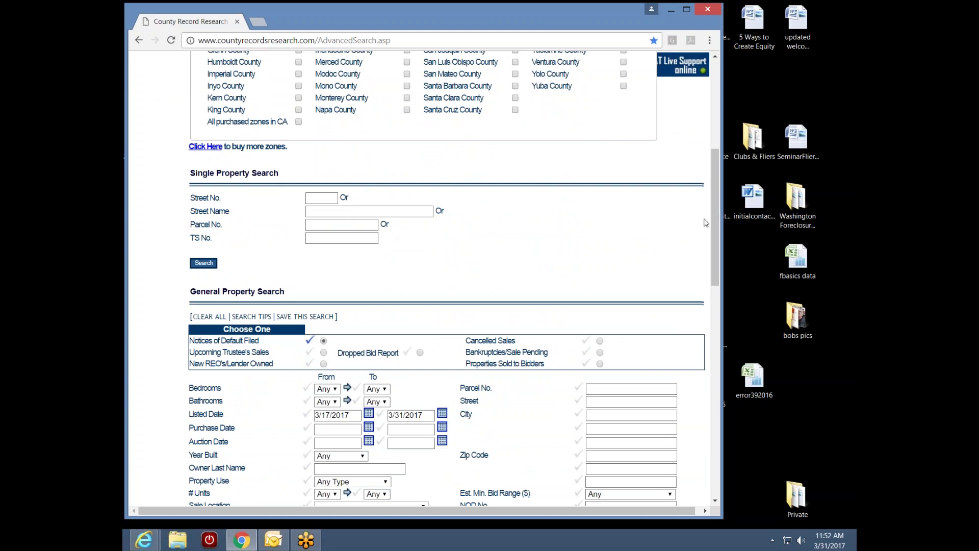
{"action": "left_click_drag", "start_coordinate": [712, 229], "coordinate": [700, 278]}
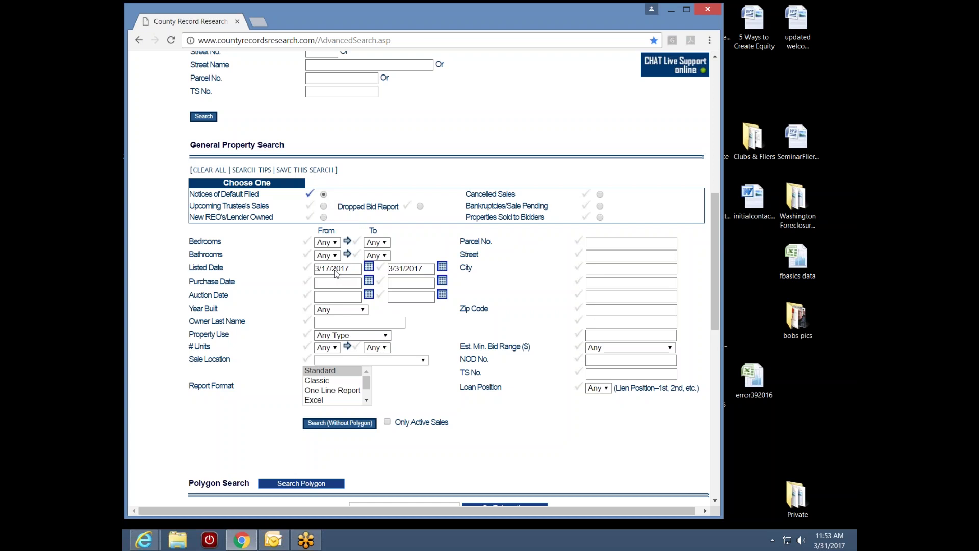
Set the Listed Date start to 02/28/2017 and run Search (Without Polygon).
{"action": "left_click", "coordinate": [368, 268]}
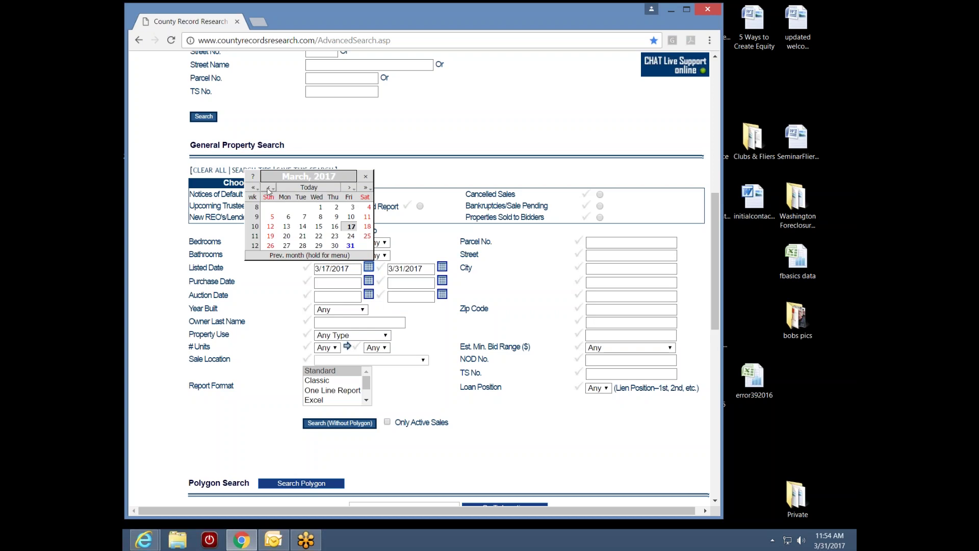
{"action": "left_click", "coordinate": [269, 188]}
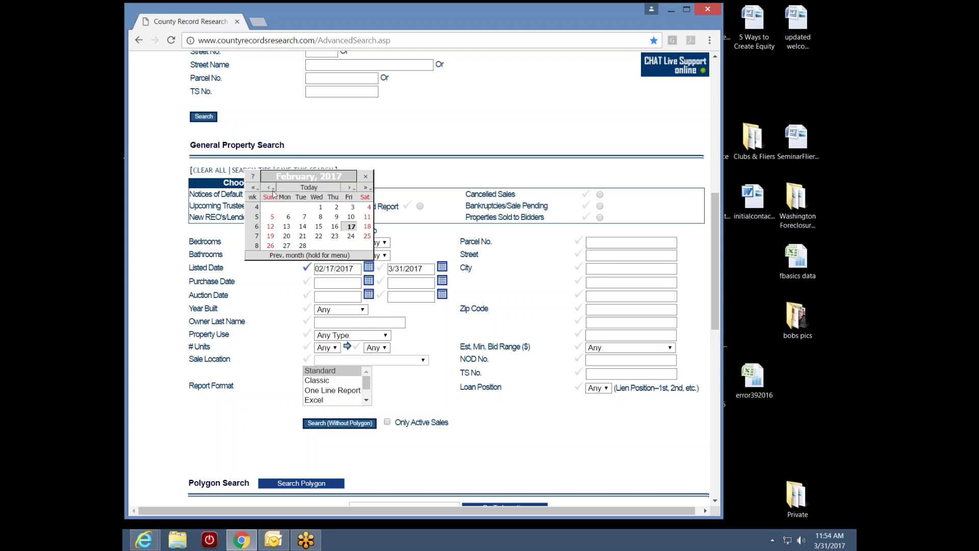
{"action": "left_click", "coordinate": [303, 245]}
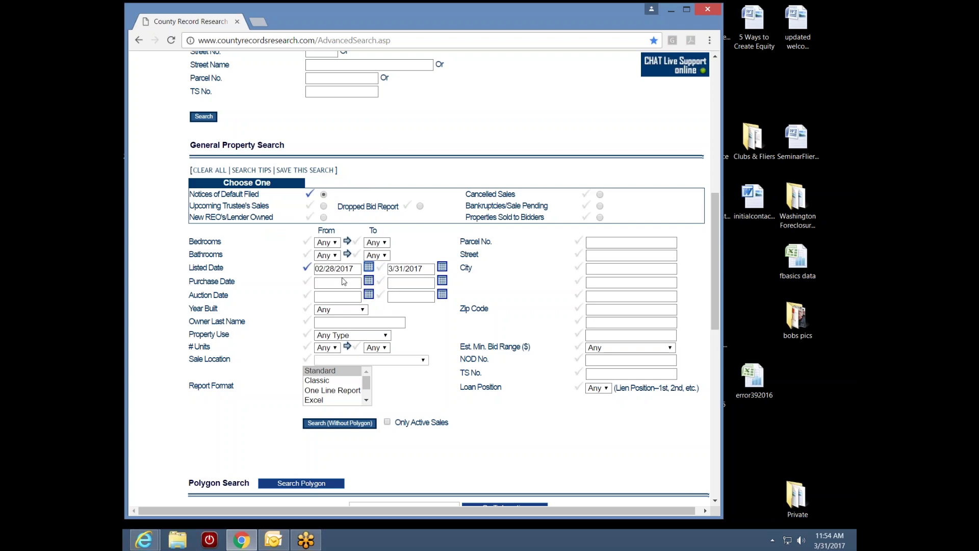
{"action": "left_click", "coordinate": [349, 423]}
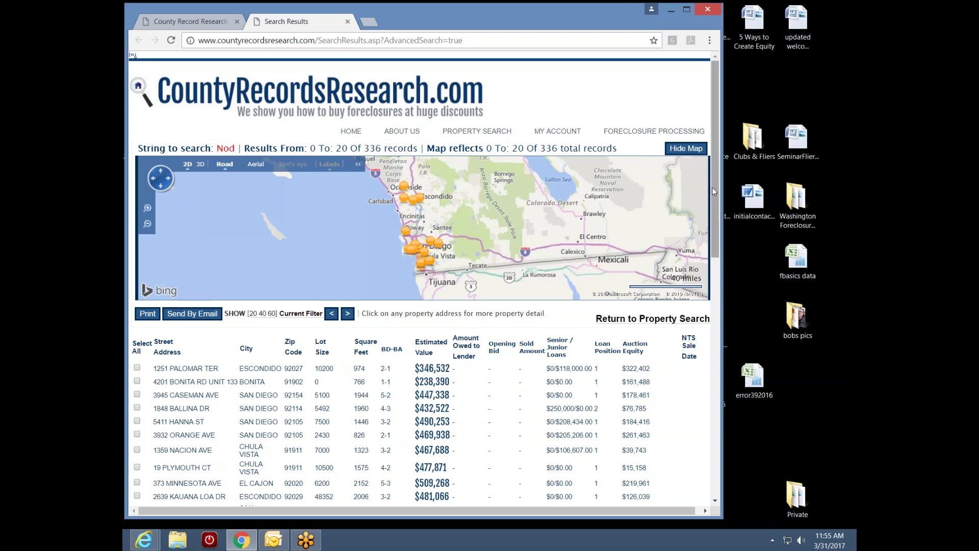
{"action": "left_click_drag", "start_coordinate": [714, 188], "coordinate": [701, 254]}
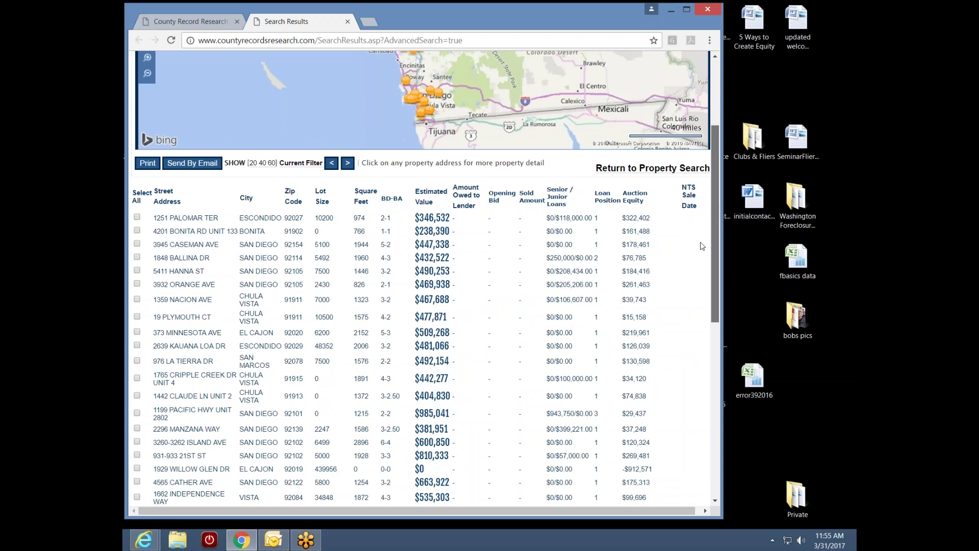
{"action": "scroll", "coordinate": [702, 247], "scroll_direction": "up", "scroll_amount": 2}
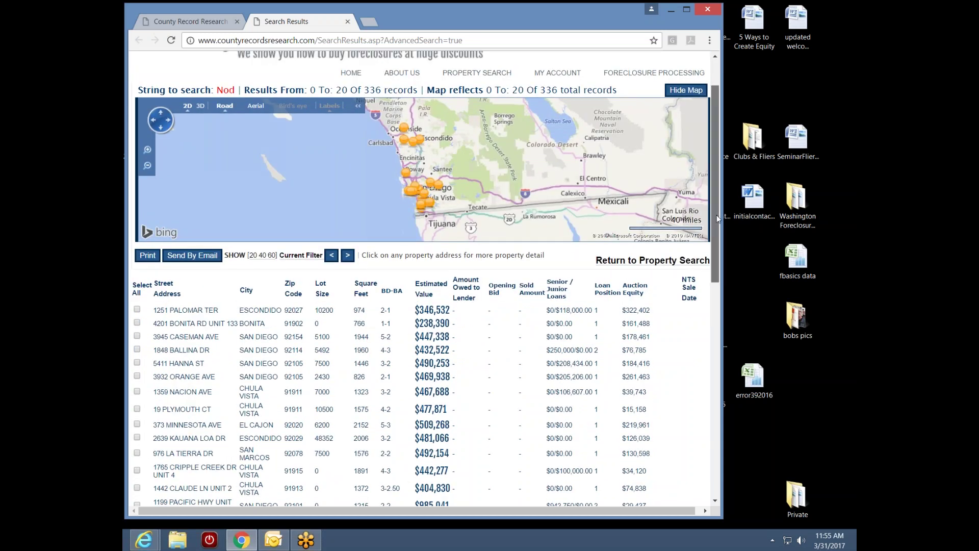
{"action": "left_click_drag", "start_coordinate": [715, 218], "coordinate": [686, 291]}
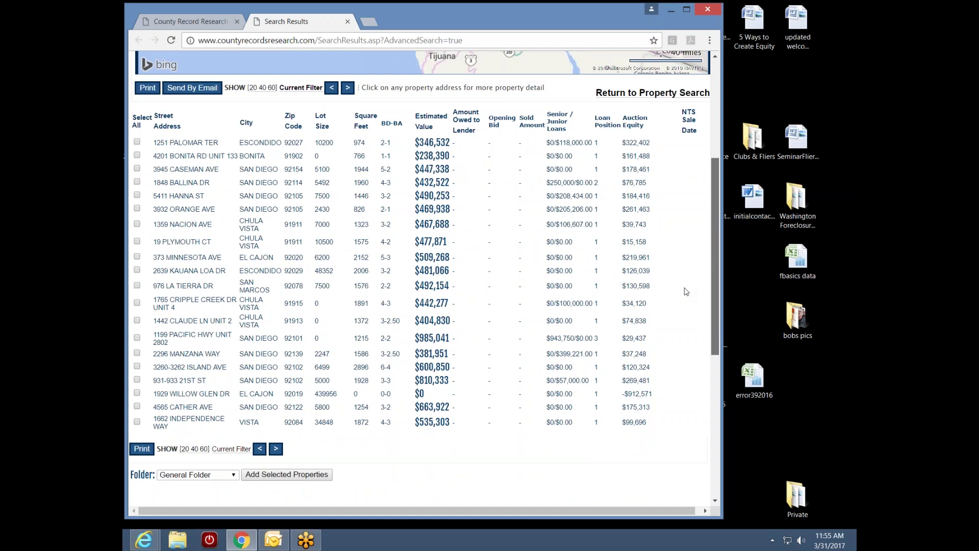
{"action": "scroll", "coordinate": [689, 287], "scroll_direction": "up", "scroll_amount": 5}
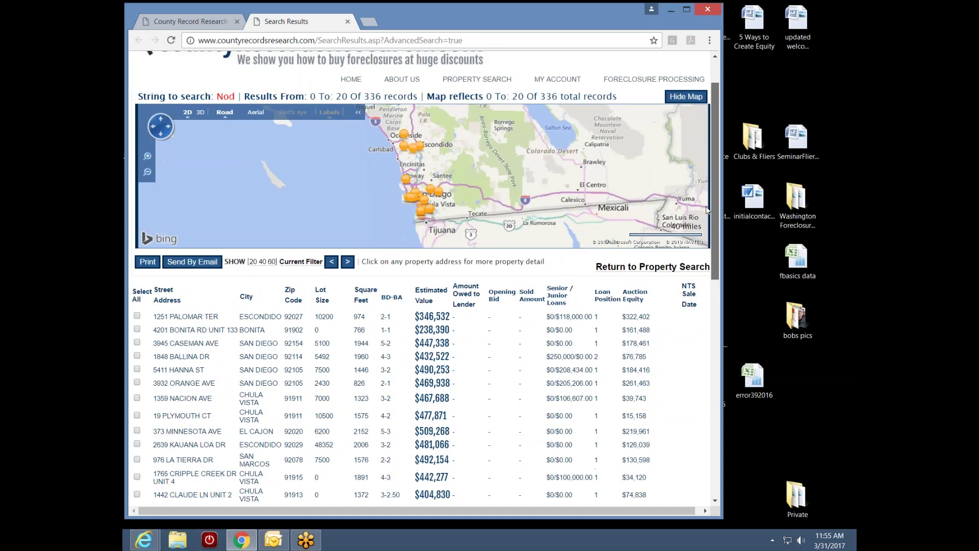
{"action": "mouse_move", "coordinate": [589, 126]}
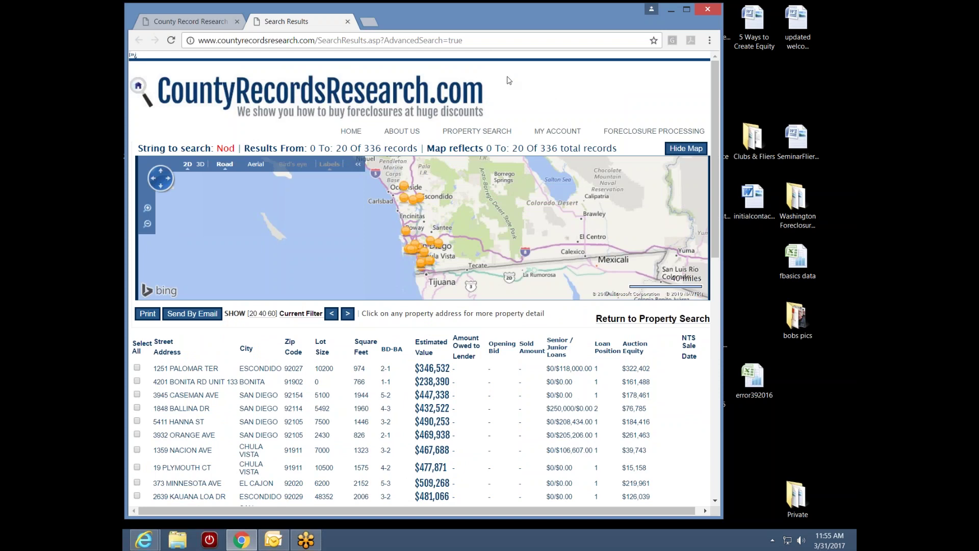
Show 60 Notice of Default results per page and check the map pushpins.
{"action": "mouse_move", "coordinate": [558, 131]}
{"action": "left_click", "coordinate": [273, 314]}
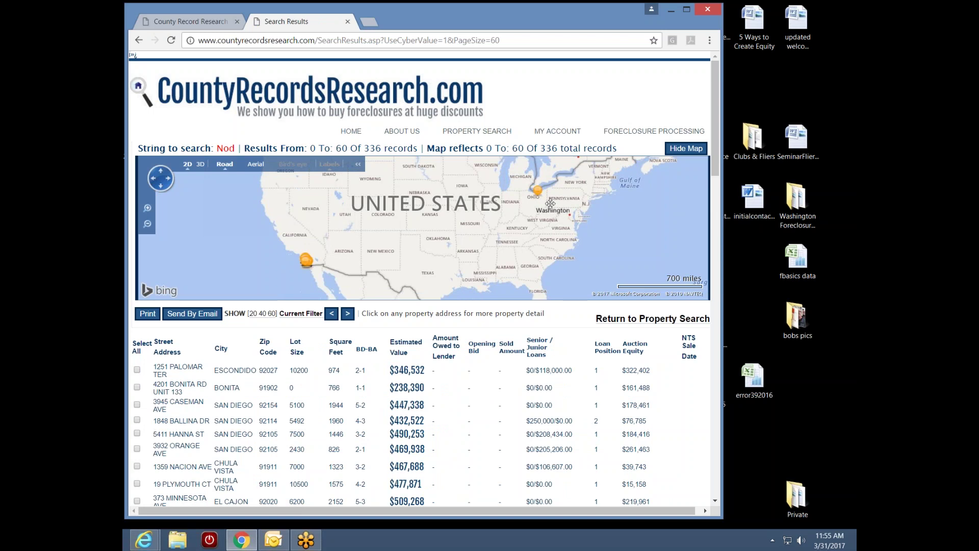
{"action": "mouse_move", "coordinate": [539, 198]}
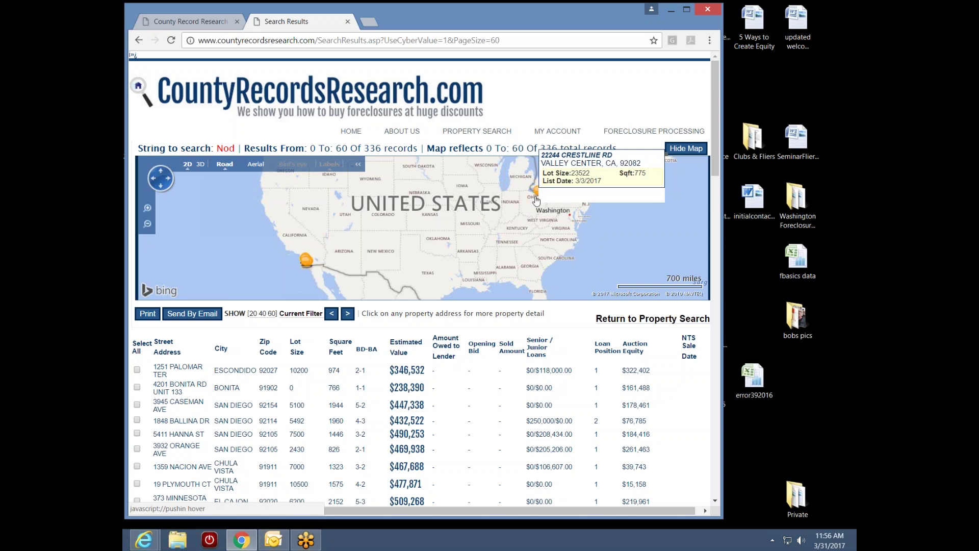
{"action": "mouse_move", "coordinate": [539, 192]}
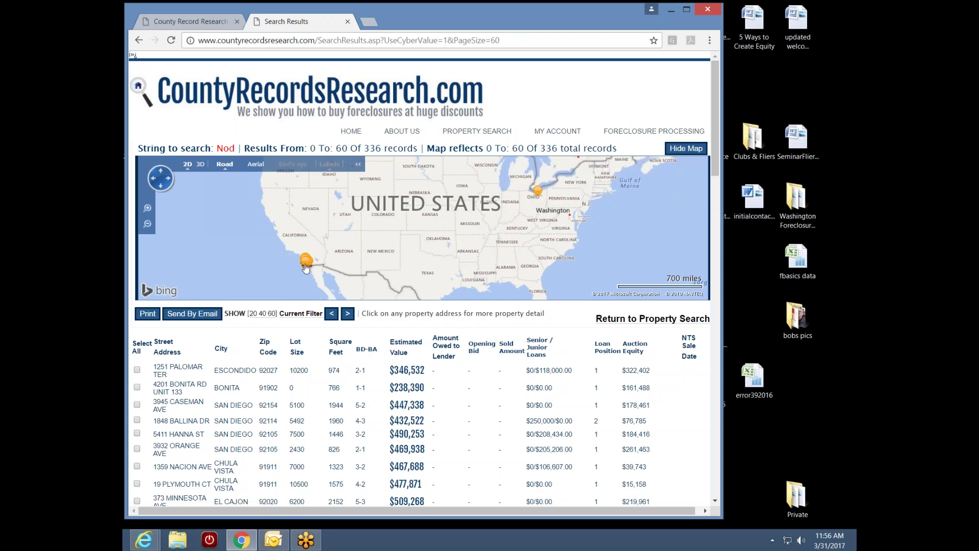
Zoom and pan the results map to centre the San Diego pushpin cluster.
{"action": "scroll", "coordinate": [717, 172], "scroll_direction": "down", "scroll_amount": 2}
{"action": "scroll", "coordinate": [309, 191], "scroll_direction": "up", "scroll_amount": 2}
{"action": "double_click", "coordinate": [261, 197]}
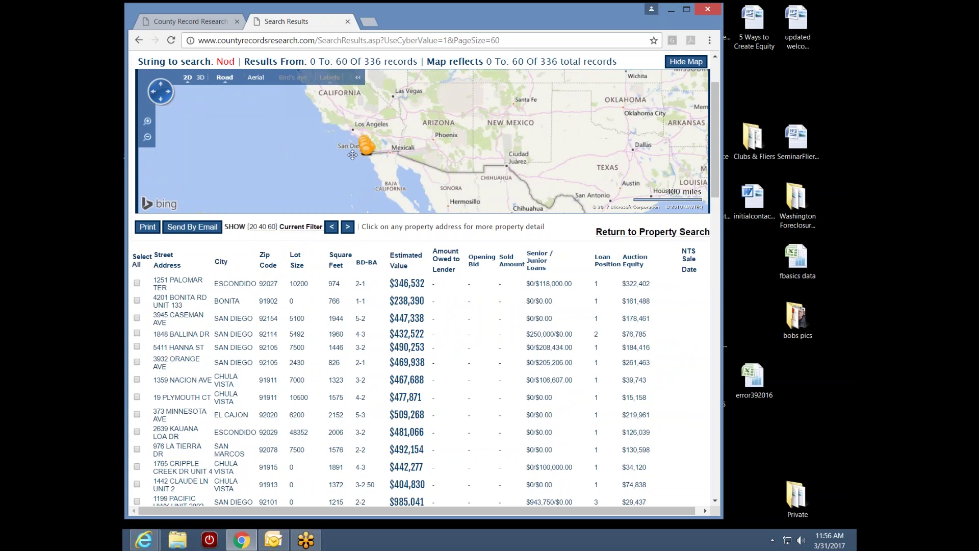
{"action": "left_click_drag", "start_coordinate": [308, 173], "coordinate": [396, 167]}
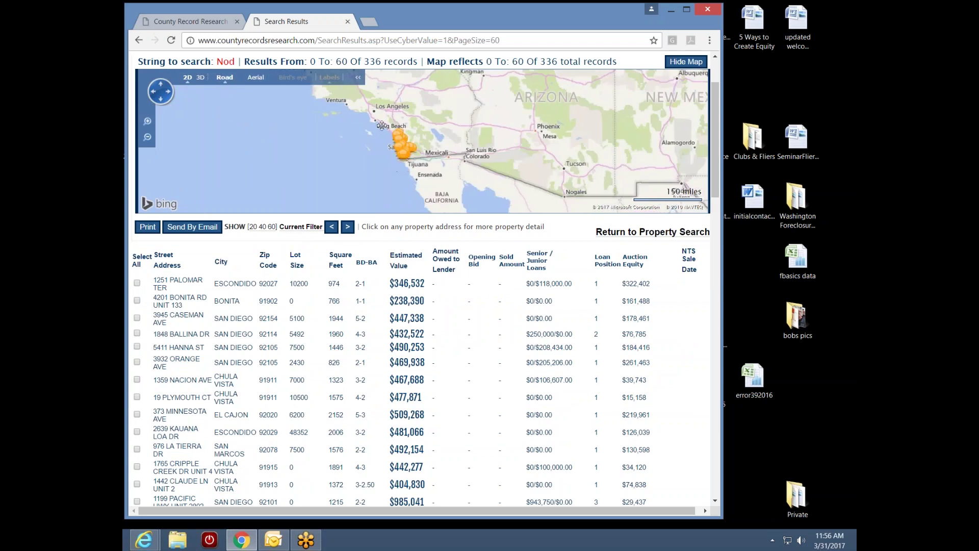
{"action": "scroll", "coordinate": [398, 148], "scroll_direction": "up", "scroll_amount": 2}
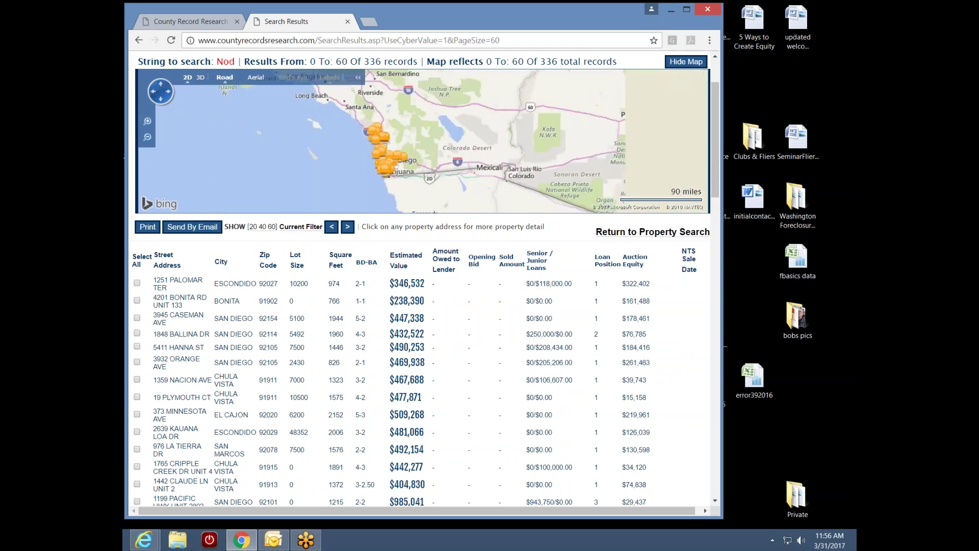
{"action": "left_click_drag", "start_coordinate": [414, 148], "coordinate": [513, 137]}
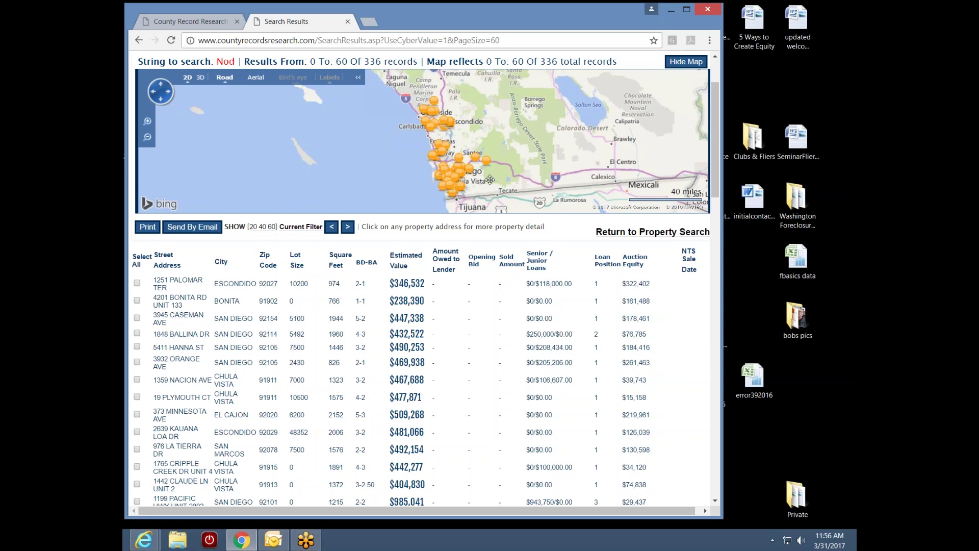
{"action": "mouse_move", "coordinate": [465, 173]}
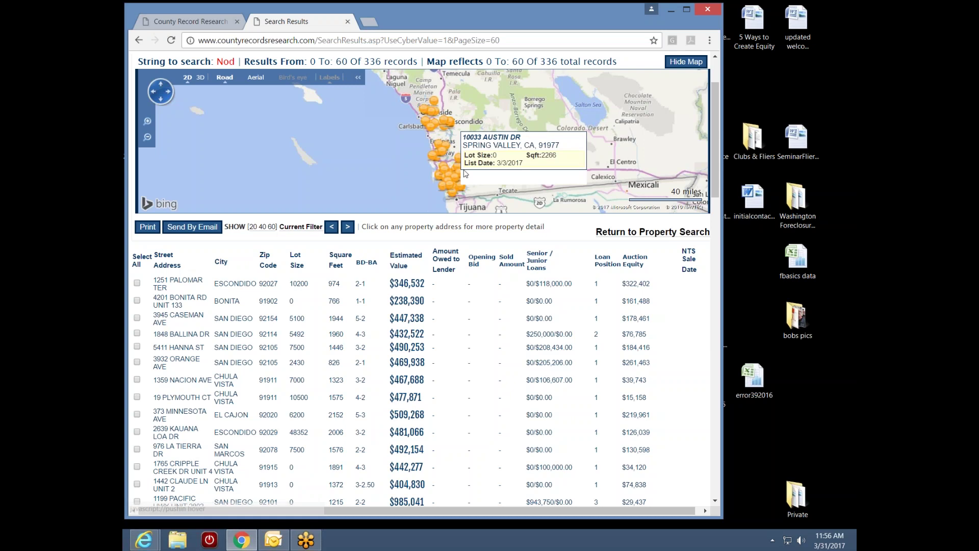
{"action": "mouse_move", "coordinate": [452, 130]}
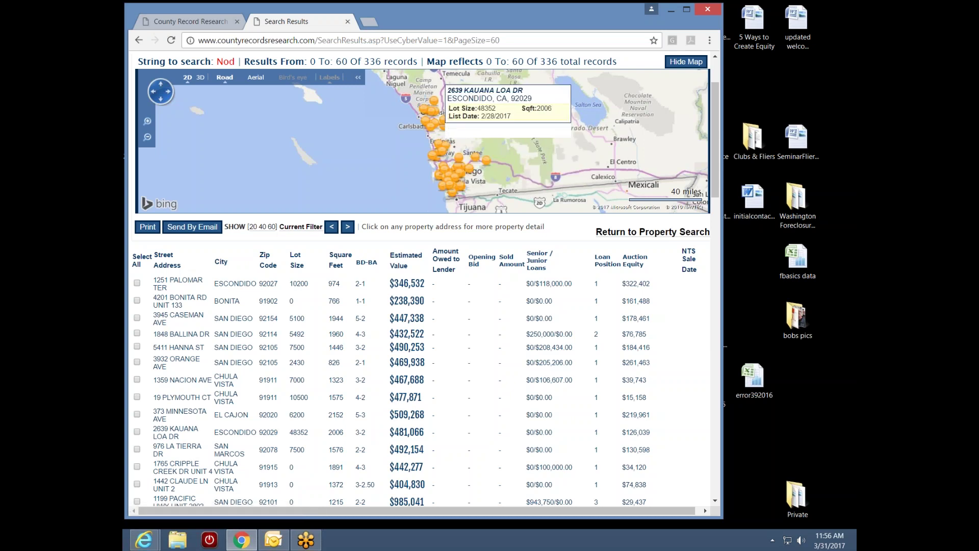
{"action": "mouse_move", "coordinate": [439, 155]}
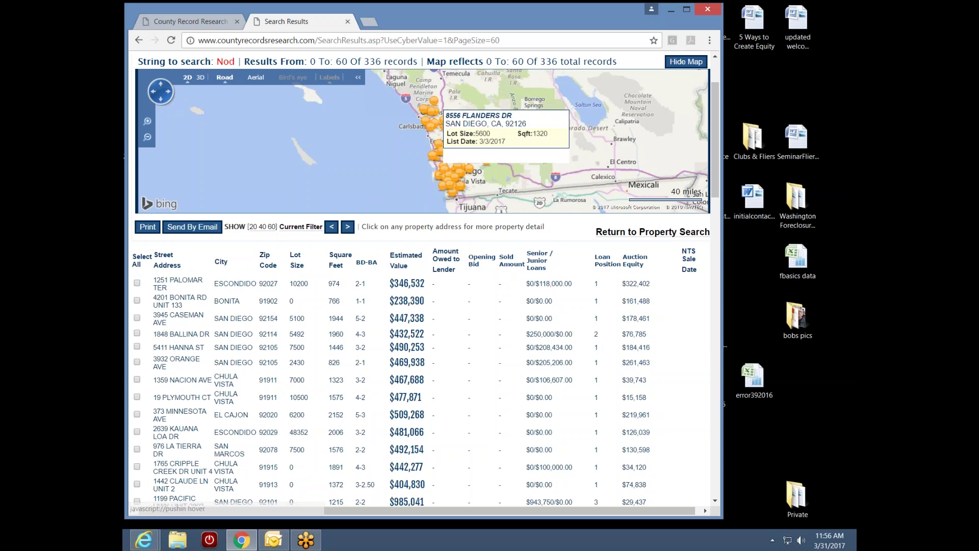
{"action": "left_click", "coordinate": [478, 115]}
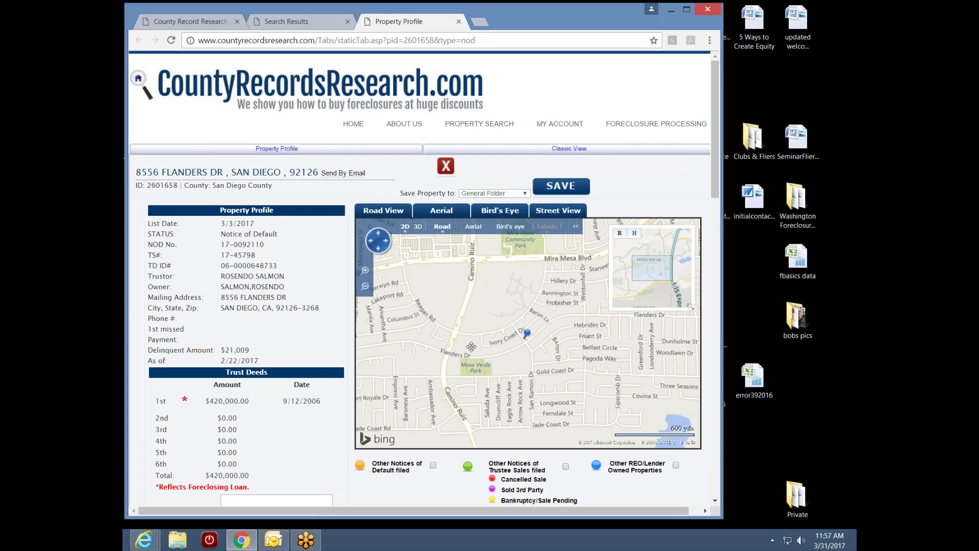
{"action": "left_click", "coordinate": [301, 22]}
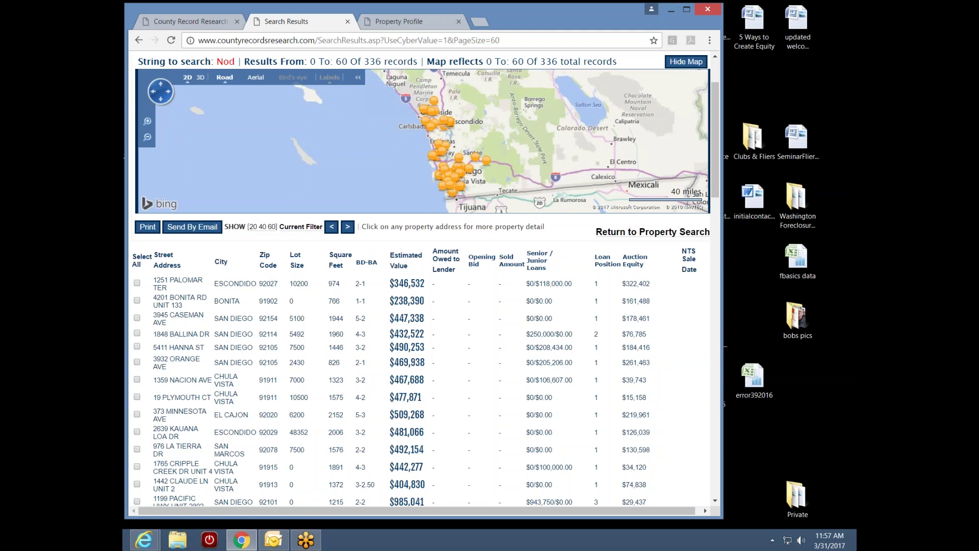
{"action": "left_click", "coordinate": [203, 22]}
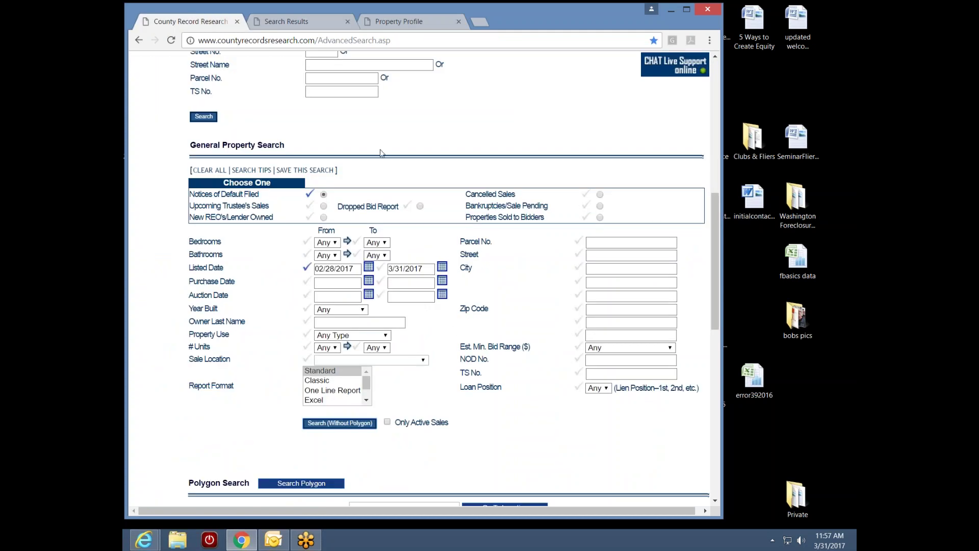
{"action": "left_click", "coordinate": [306, 22]}
{"action": "left_click", "coordinate": [388, 24]}
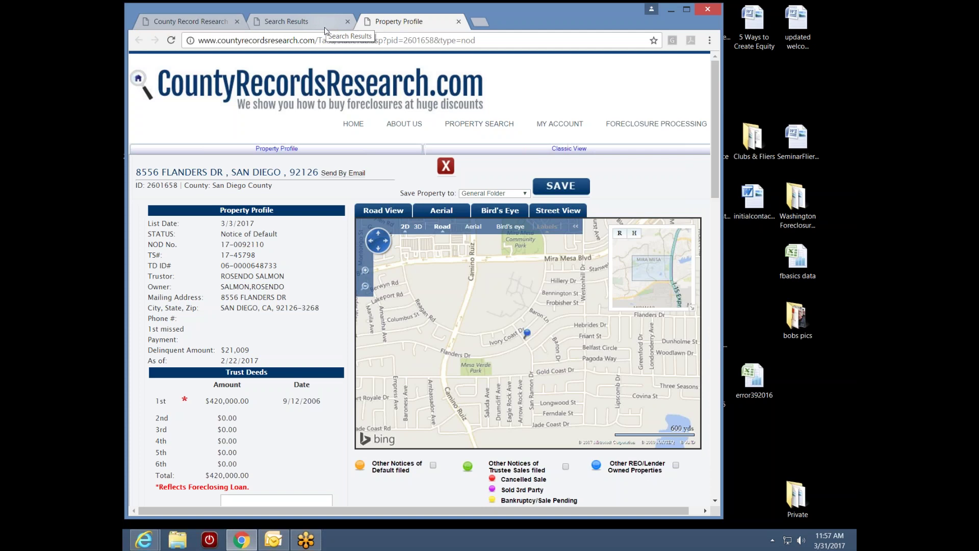
{"action": "mouse_move", "coordinate": [586, 136]}
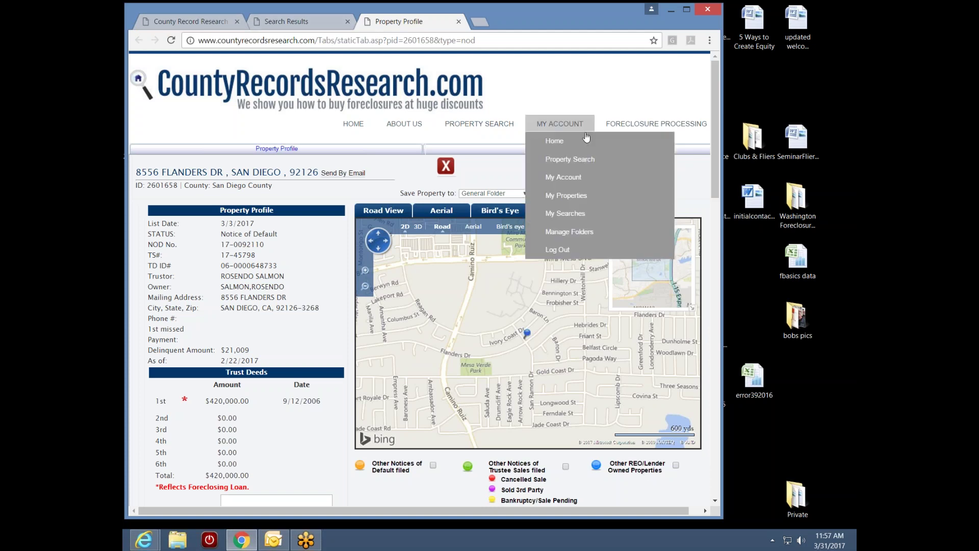
{"action": "scroll", "coordinate": [709, 185], "scroll_direction": "down", "scroll_amount": 3}
{"action": "scroll", "coordinate": [709, 185], "scroll_direction": "down", "scroll_amount": 4}
{"action": "left_click_drag", "start_coordinate": [714, 241], "coordinate": [718, 163]}
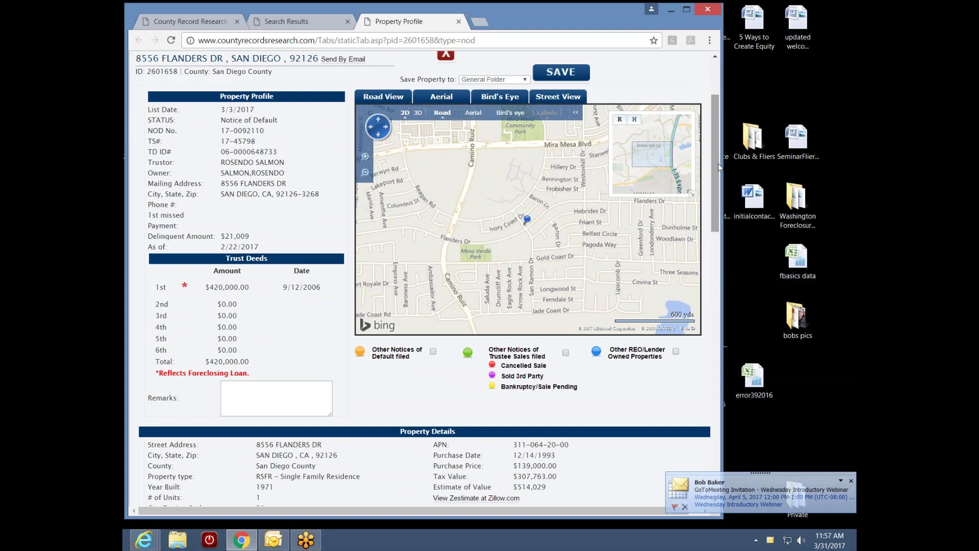
{"action": "left_click_drag", "start_coordinate": [711, 173], "coordinate": [716, 160]}
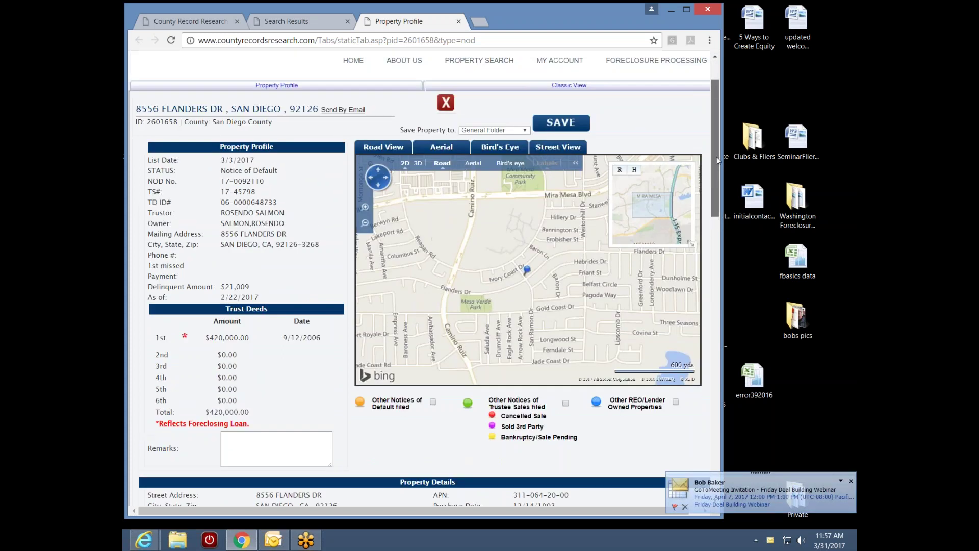
{"action": "left_click_drag", "start_coordinate": [714, 161], "coordinate": [711, 169]}
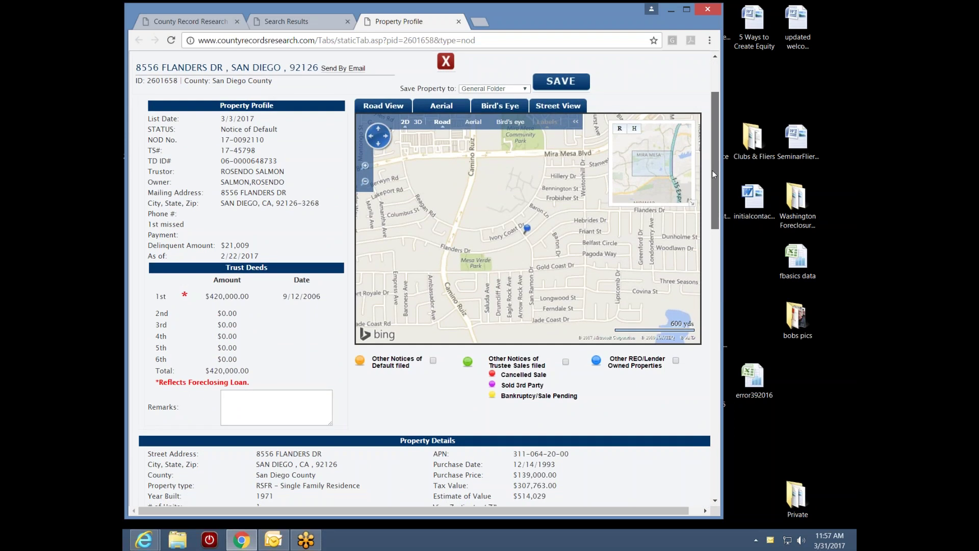
{"action": "left_click_drag", "start_coordinate": [711, 170], "coordinate": [712, 173]}
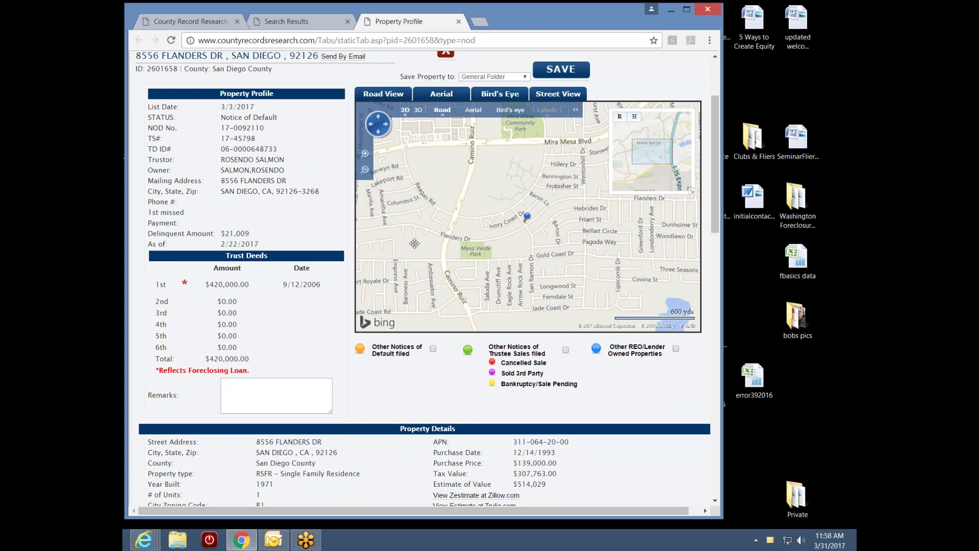
{"action": "left_click_drag", "start_coordinate": [284, 158], "coordinate": [218, 159]}
{"action": "left_click", "coordinate": [300, 173]}
{"action": "left_click_drag", "start_coordinate": [713, 187], "coordinate": [712, 197]}
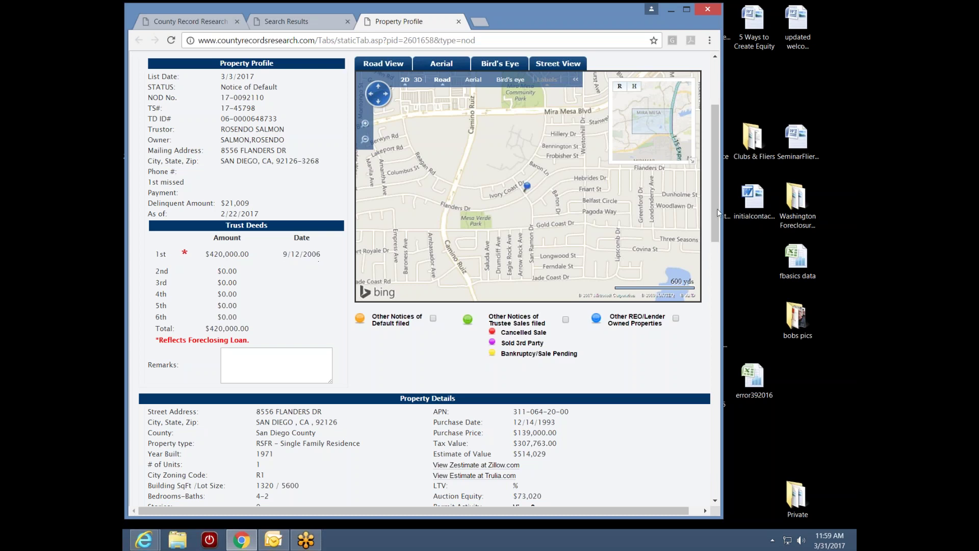
{"action": "left_click_drag", "start_coordinate": [716, 212], "coordinate": [704, 242]}
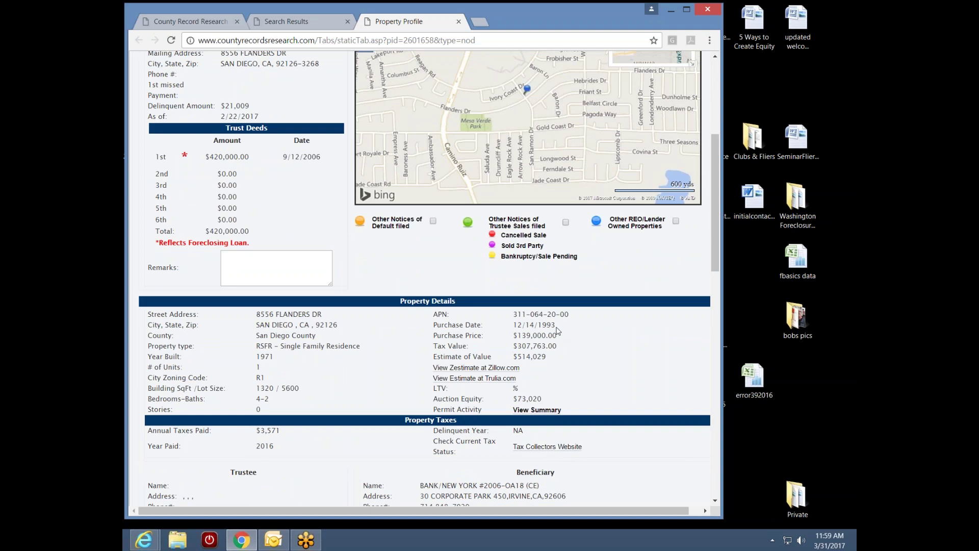
{"action": "left_click_drag", "start_coordinate": [556, 325], "coordinate": [514, 325]}
{"action": "left_click_drag", "start_coordinate": [333, 159], "coordinate": [300, 158]}
{"action": "left_click", "coordinate": [308, 218]}
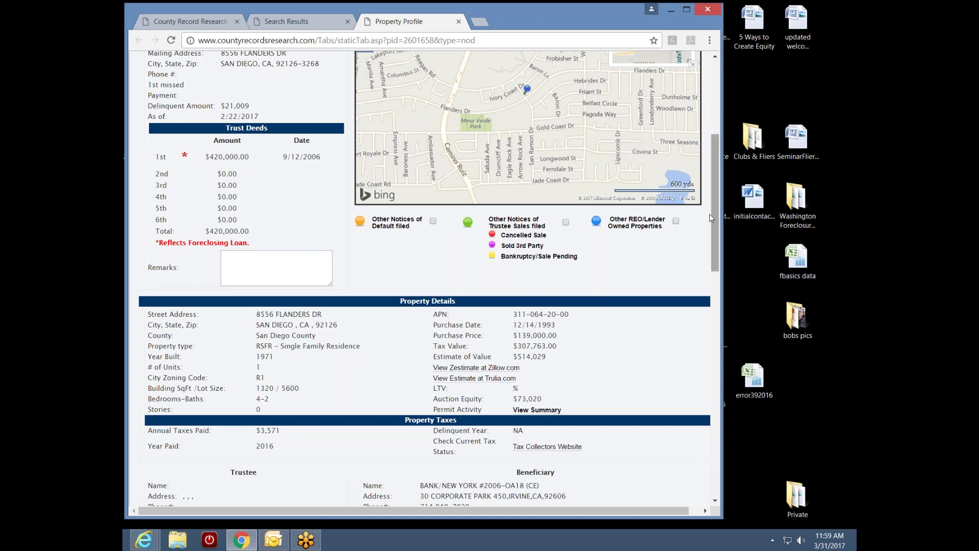
{"action": "left_click_drag", "start_coordinate": [718, 229], "coordinate": [716, 236]}
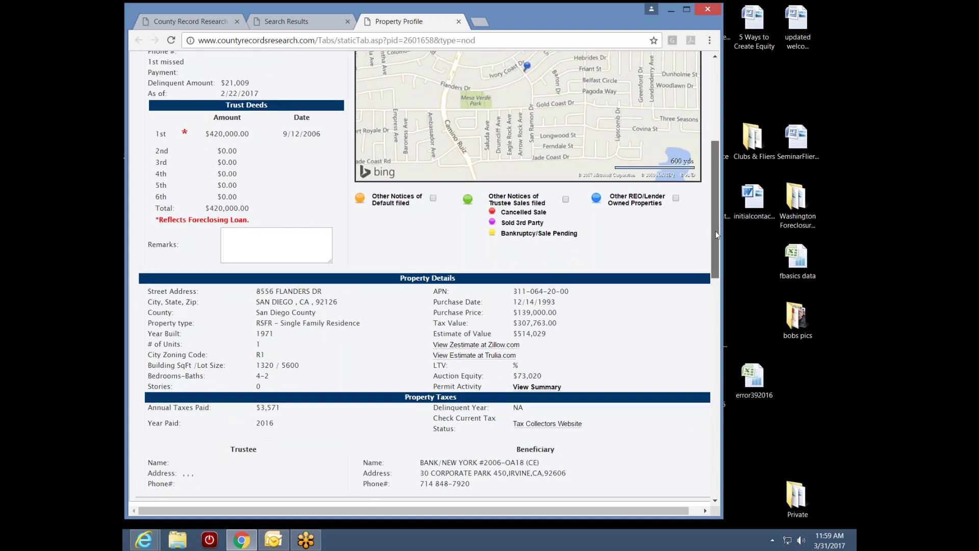
{"action": "mouse_move", "coordinate": [715, 234]}
{"action": "left_mouse_down"}
{"action": "mouse_move", "coordinate": [715, 195]}
{"action": "mouse_move", "coordinate": [713, 223]}
{"action": "left_mouse_up"}
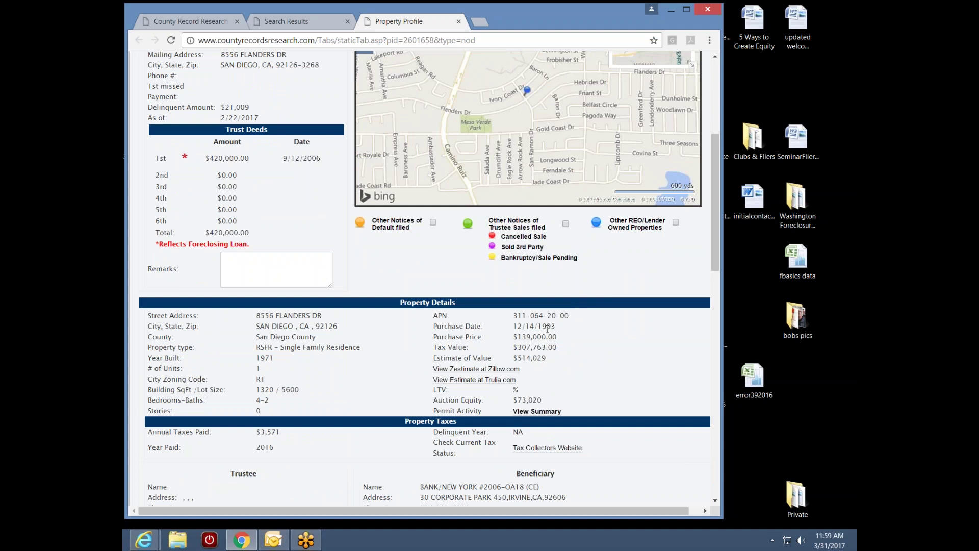
{"action": "left_click_drag", "start_coordinate": [557, 337], "coordinate": [518, 338]}
{"action": "left_click", "coordinate": [319, 239]}
{"action": "left_click_drag", "start_coordinate": [322, 158], "coordinate": [206, 159]}
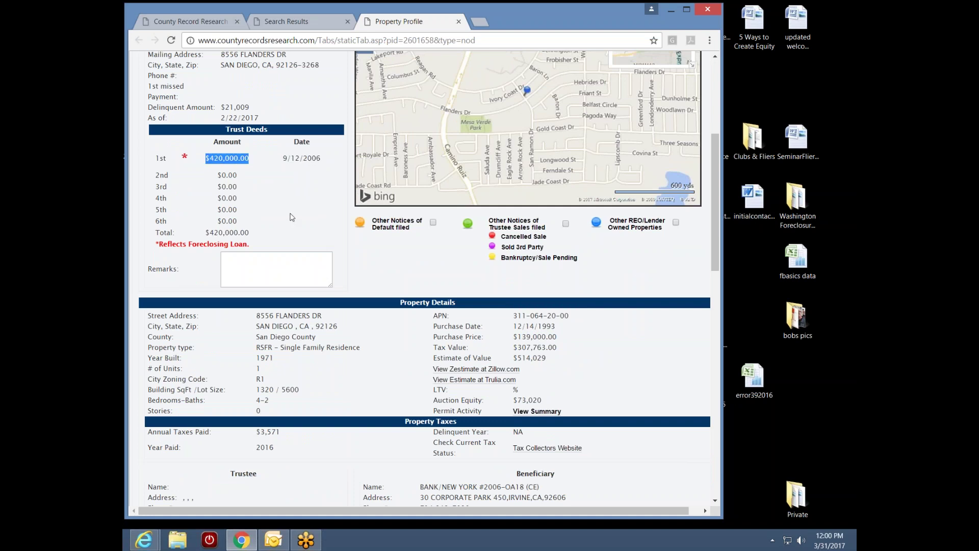
{"action": "left_click", "coordinate": [246, 204]}
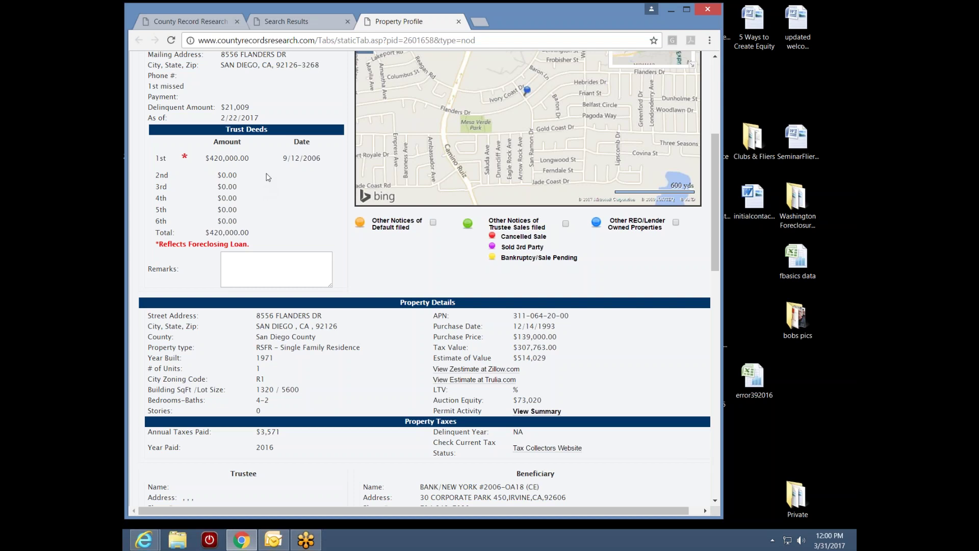
{"action": "left_click_drag", "start_coordinate": [259, 160], "coordinate": [212, 159]}
{"action": "left_click", "coordinate": [233, 158]}
{"action": "scroll", "coordinate": [708, 245], "scroll_direction": "down", "scroll_amount": 1}
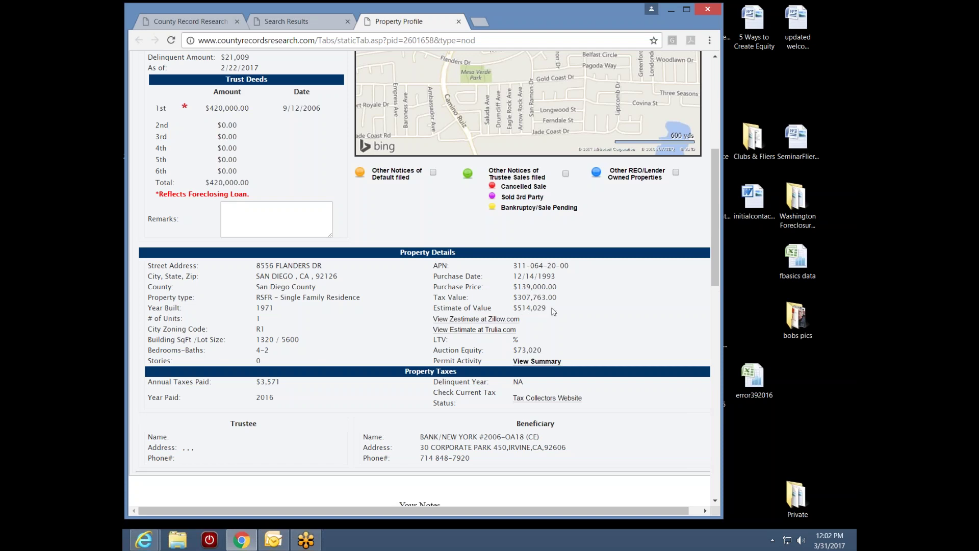
{"action": "left_click_drag", "start_coordinate": [551, 311], "coordinate": [517, 308]}
{"action": "left_click", "coordinate": [576, 317]}
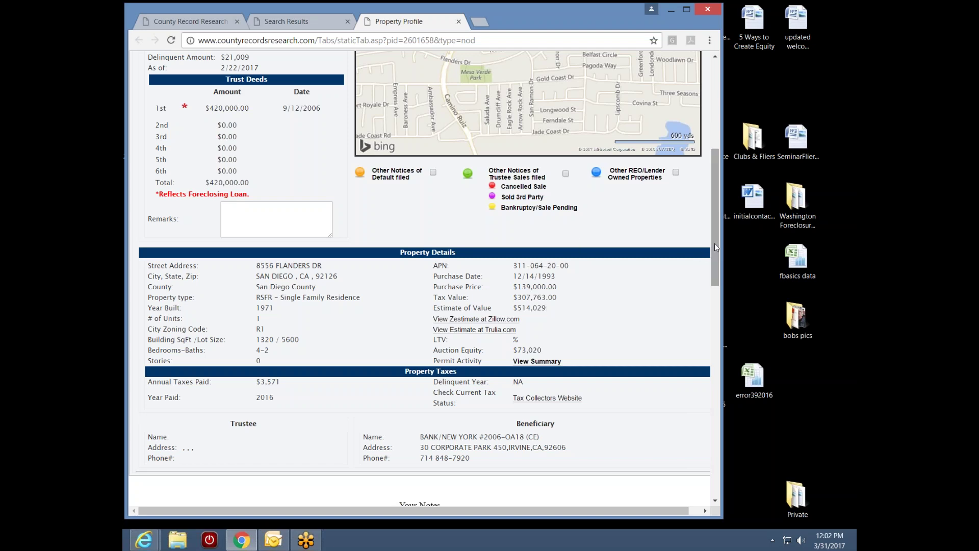
{"action": "left_click_drag", "start_coordinate": [713, 260], "coordinate": [723, 197]}
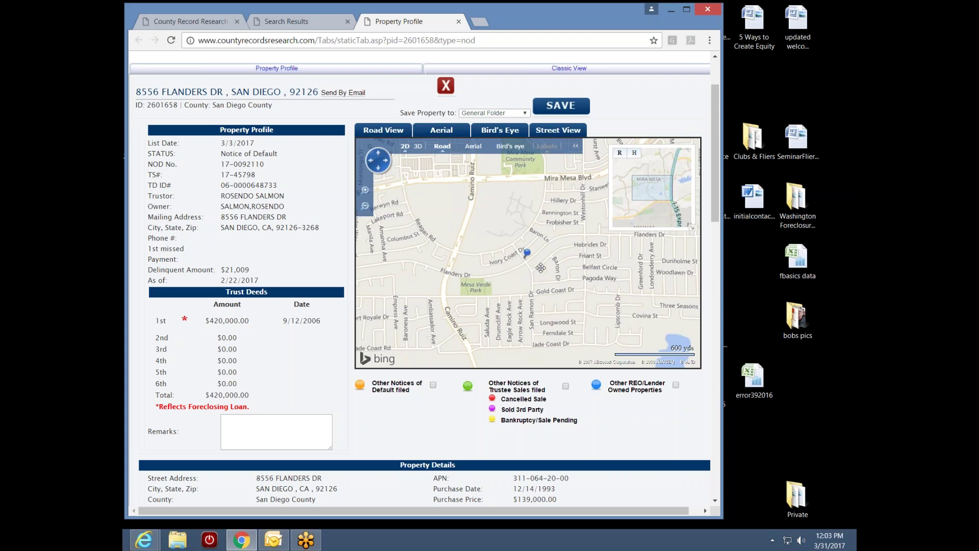
Zoom the property map in and out between street and regional scale.
{"action": "left_click", "coordinate": [364, 190]}
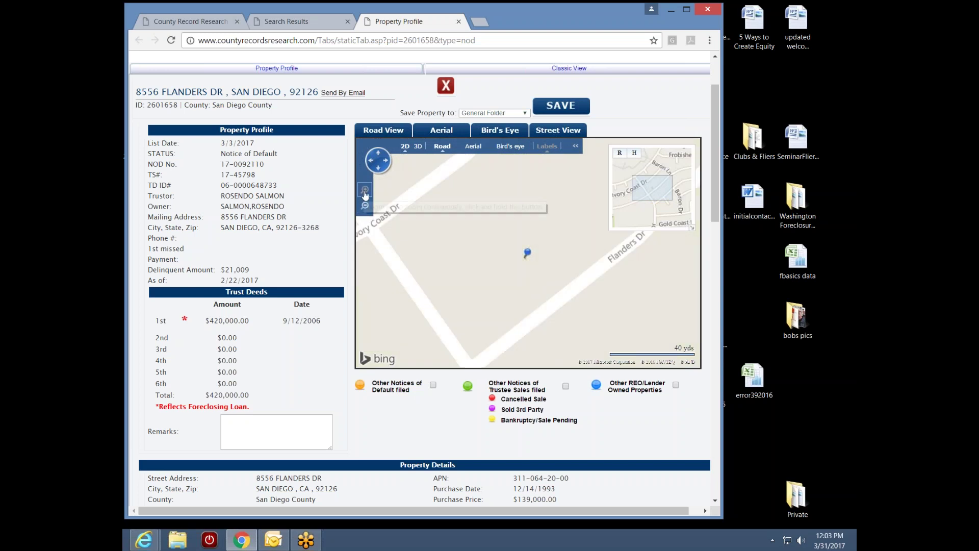
{"action": "left_click", "coordinate": [364, 205]}
{"action": "left_click", "coordinate": [364, 206]}
{"action": "left_click", "coordinate": [364, 206]}
{"action": "left_click", "coordinate": [365, 206]}
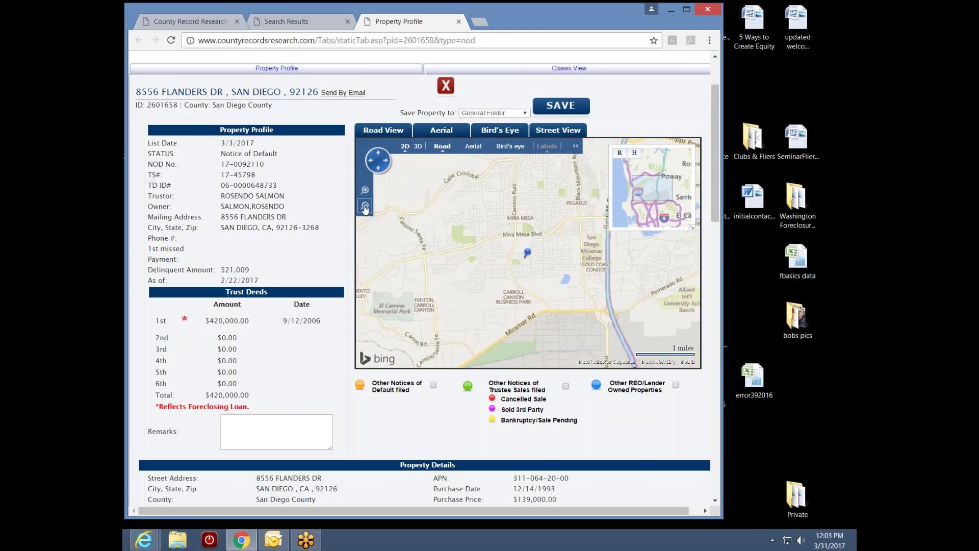
{"action": "left_click", "coordinate": [365, 191]}
{"action": "left_click", "coordinate": [364, 190]}
{"action": "left_click", "coordinate": [365, 190]}
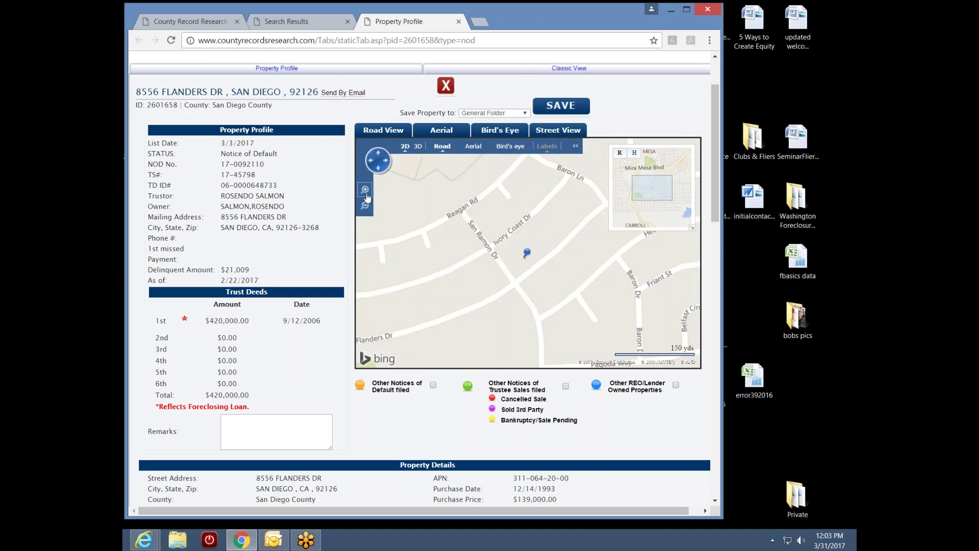
{"action": "left_click", "coordinate": [366, 192]}
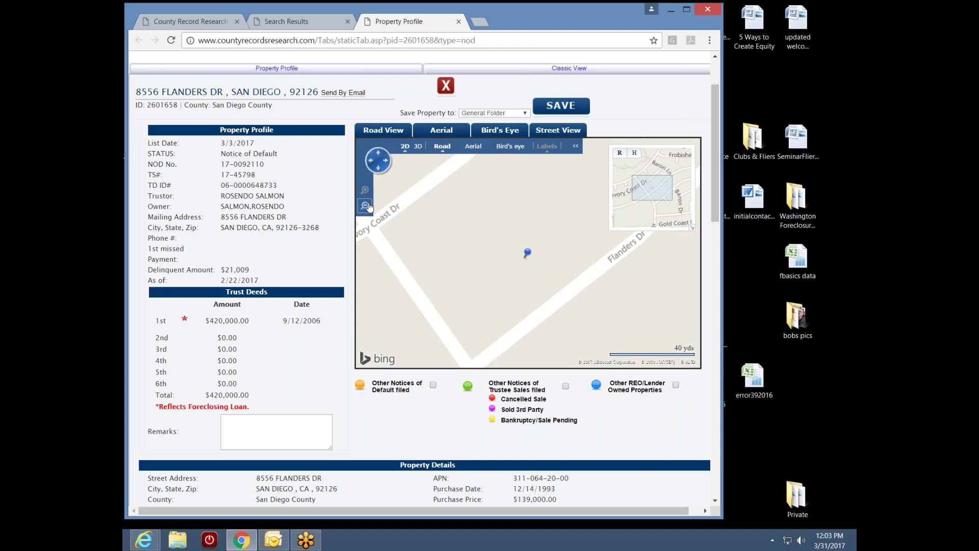
{"action": "left_click", "coordinate": [365, 207]}
{"action": "left_click", "coordinate": [365, 207]}
{"action": "left_click", "coordinate": [365, 206]}
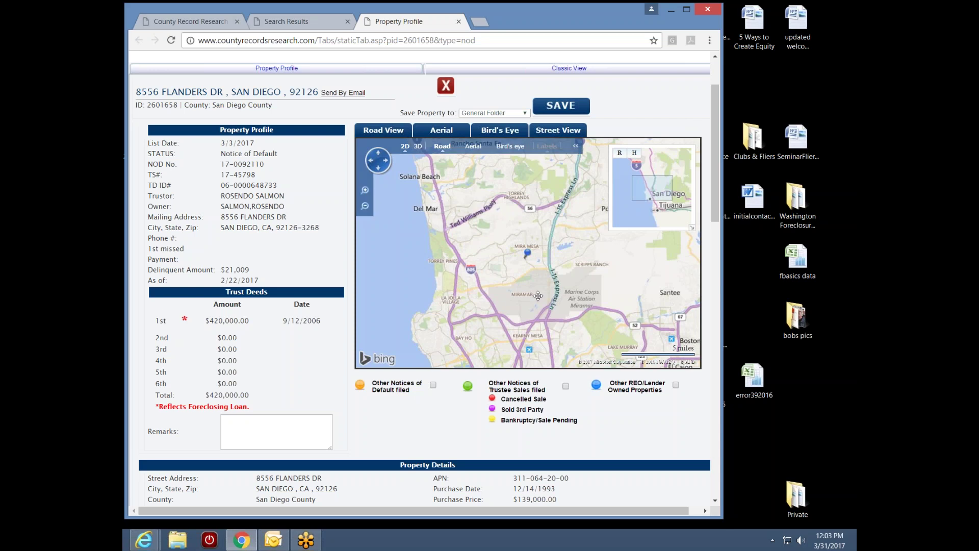
Zoom fully in on the Flanders Dr pin and switch to Bird's eye aerial imagery.
{"action": "scroll", "coordinate": [538, 296], "scroll_direction": "up", "scroll_amount": 2}
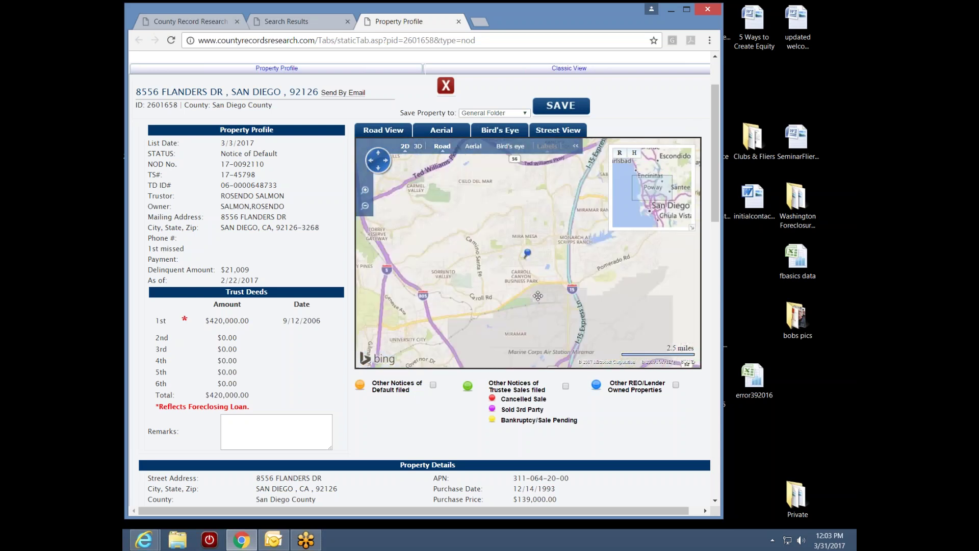
{"action": "scroll", "coordinate": [538, 296], "scroll_direction": "up", "scroll_amount": 2}
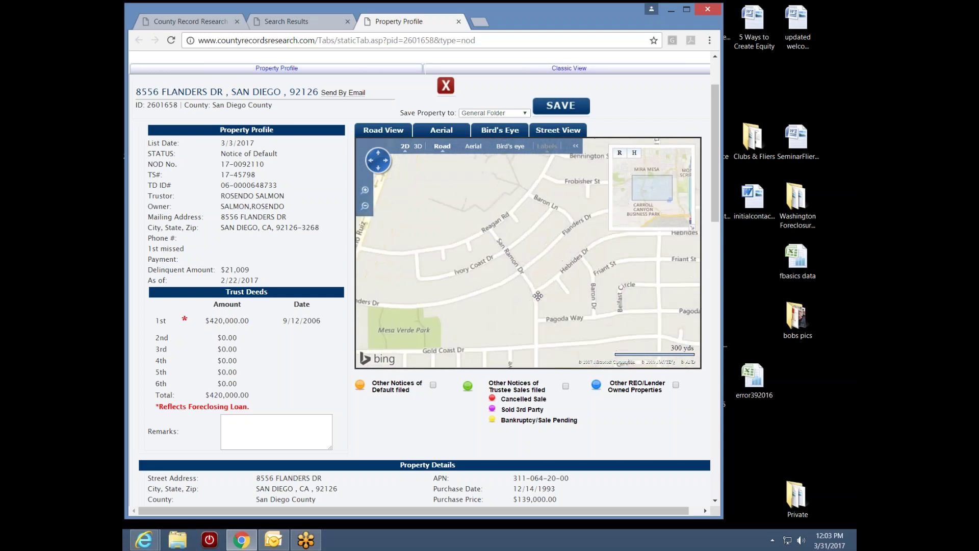
{"action": "scroll", "coordinate": [538, 296], "scroll_direction": "up", "scroll_amount": 2}
{"action": "scroll", "coordinate": [538, 296], "scroll_direction": "up", "scroll_amount": 1}
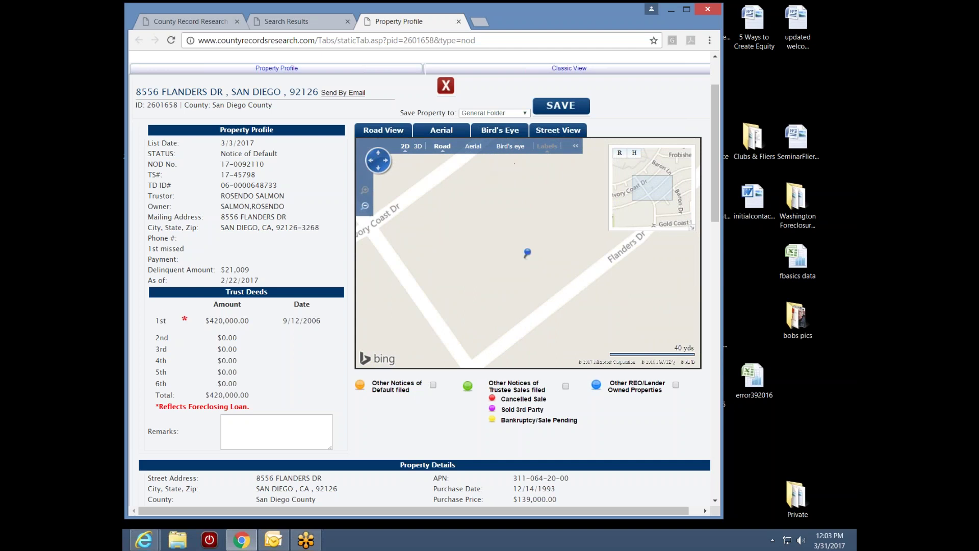
{"action": "left_click", "coordinate": [510, 146]}
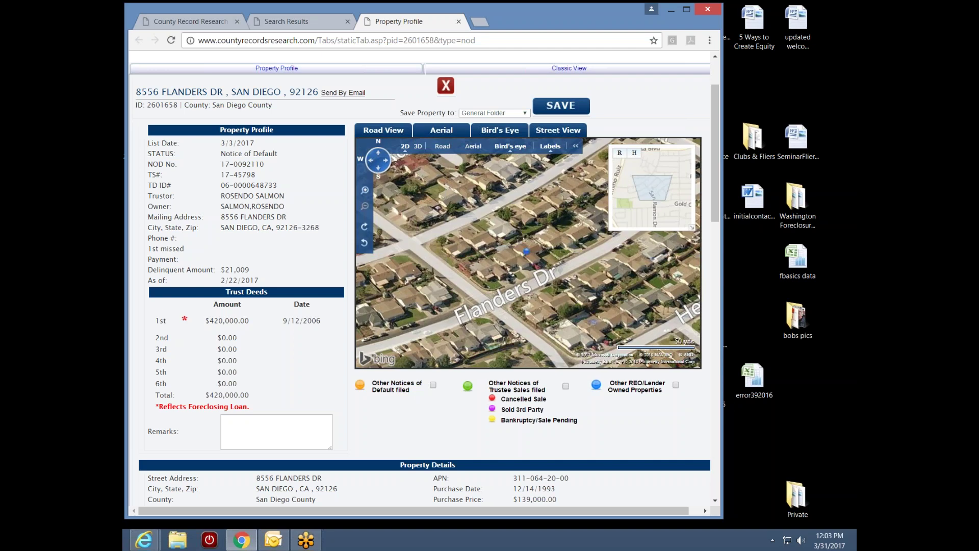
Rotate the bird's-eye aerial view around the house and recentre it.
{"action": "scroll", "coordinate": [543, 294], "scroll_direction": "up", "scroll_amount": 1}
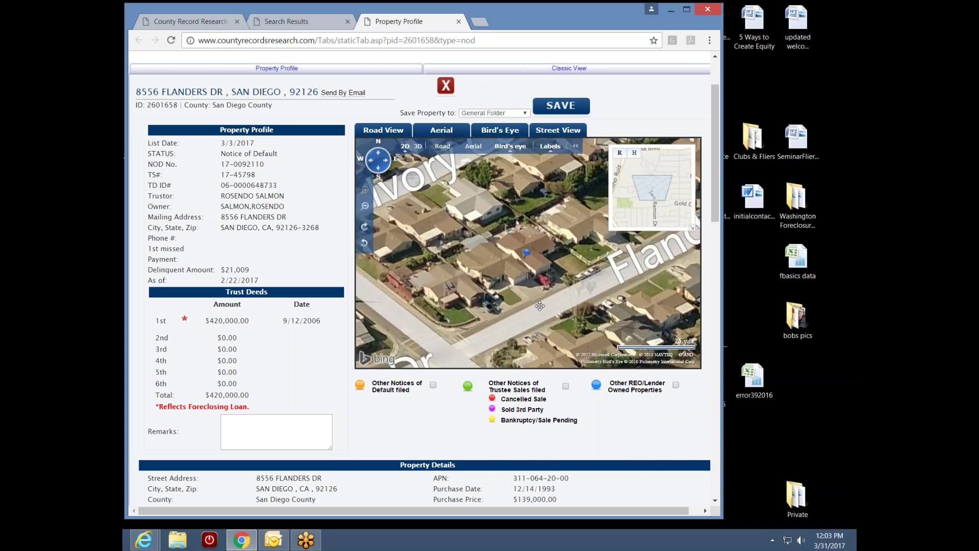
{"action": "left_click", "coordinate": [365, 227]}
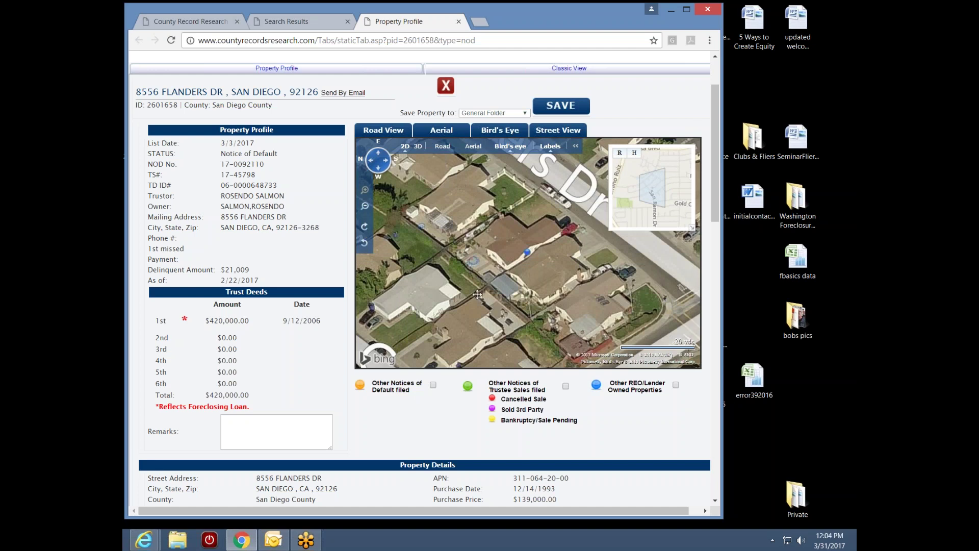
{"action": "left_click", "coordinate": [364, 230]}
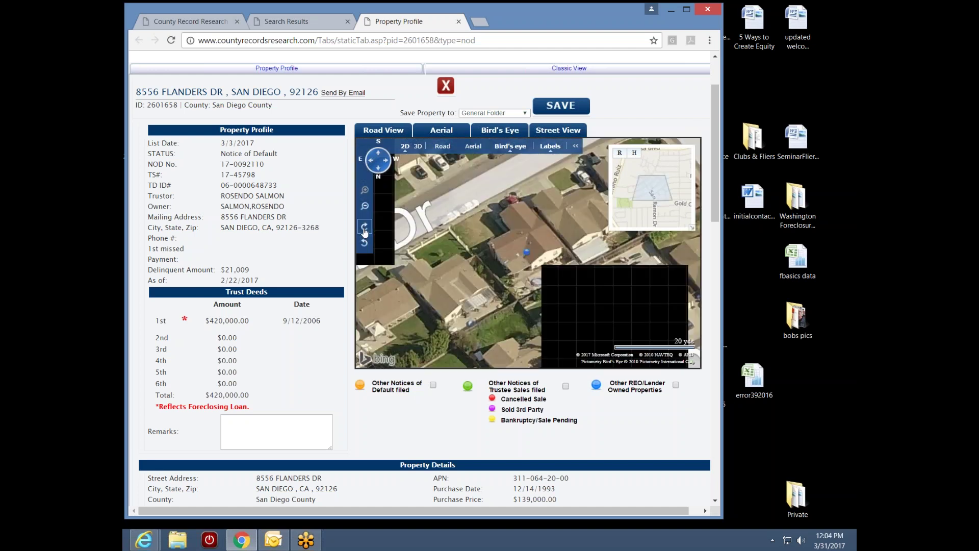
{"action": "mouse_move", "coordinate": [514, 264]}
{"action": "left_mouse_down"}
{"action": "mouse_move", "coordinate": [487, 243]}
{"action": "mouse_move", "coordinate": [505, 270]}
{"action": "left_mouse_up"}
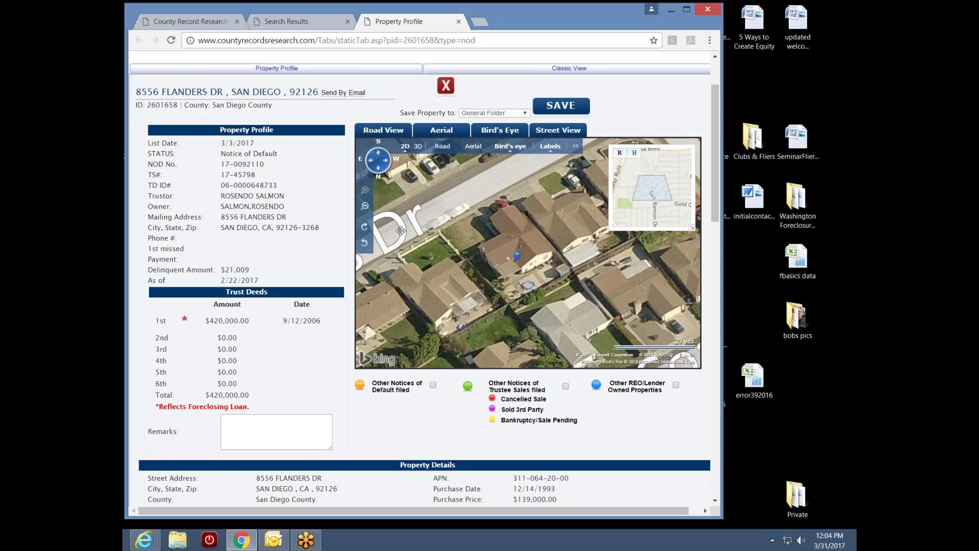
{"action": "left_click", "coordinate": [364, 227]}
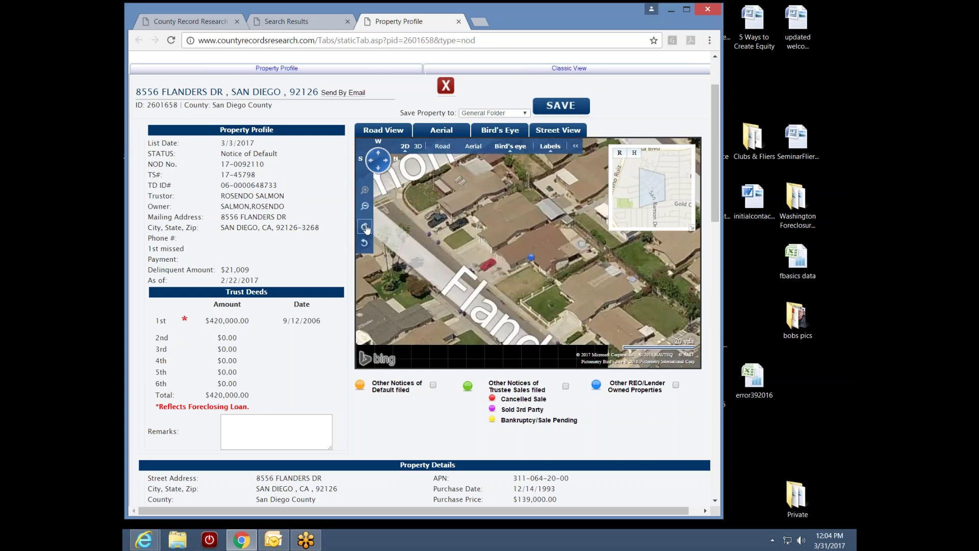
Follow the 'View Zestimate at Zillow.com' link in Property Details.
{"action": "scroll", "coordinate": [699, 270], "scroll_direction": "down", "scroll_amount": 4}
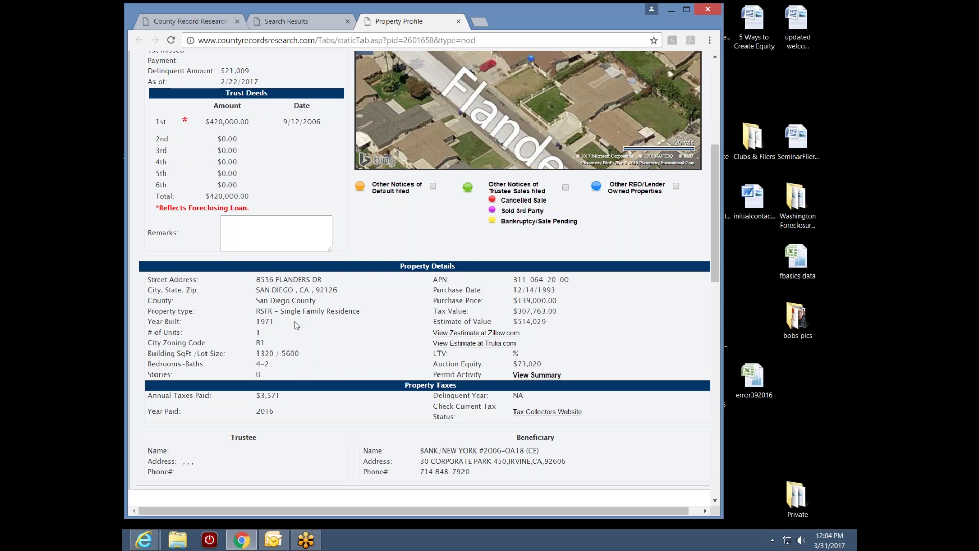
{"action": "mouse_move", "coordinate": [716, 270]}
{"action": "left_mouse_down"}
{"action": "mouse_move", "coordinate": [715, 218]}
{"action": "mouse_move", "coordinate": [713, 270]}
{"action": "left_mouse_up"}
{"action": "left_click", "coordinate": [477, 322]}
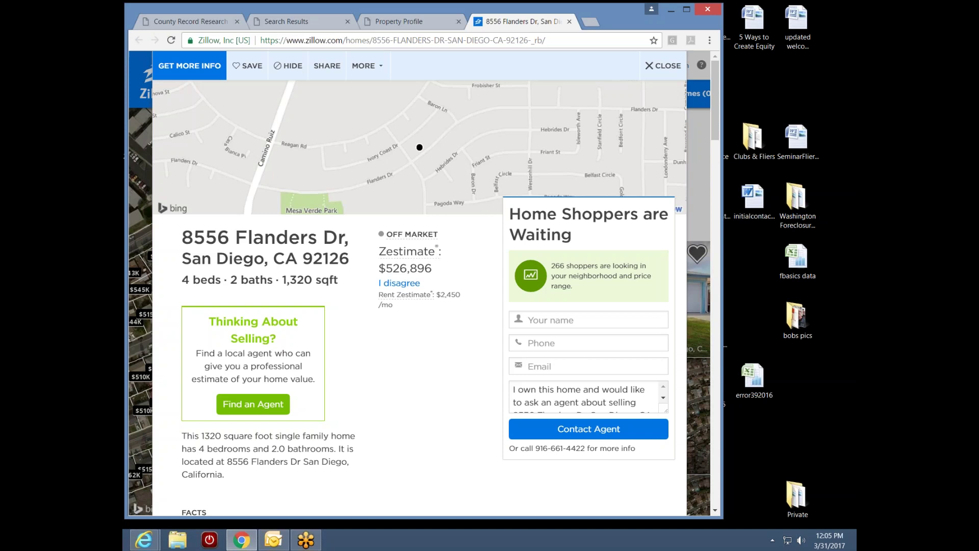
After reviewing the $526,896 Zestimate, return to the Property Profile tab.
{"action": "left_click", "coordinate": [426, 27]}
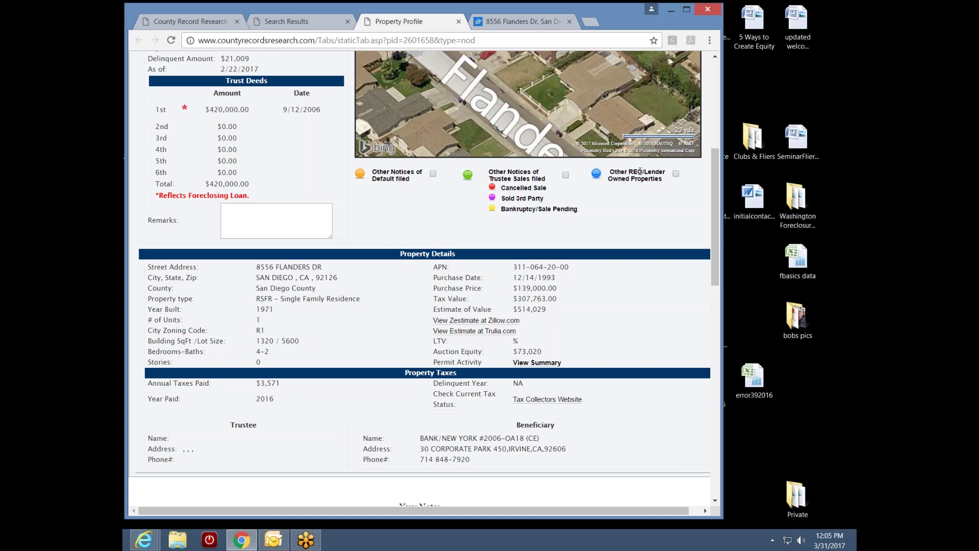
Zoom out and pan the bird's-eye map, then switch it to the Road map.
{"action": "left_click_drag", "start_coordinate": [713, 228], "coordinate": [717, 177]}
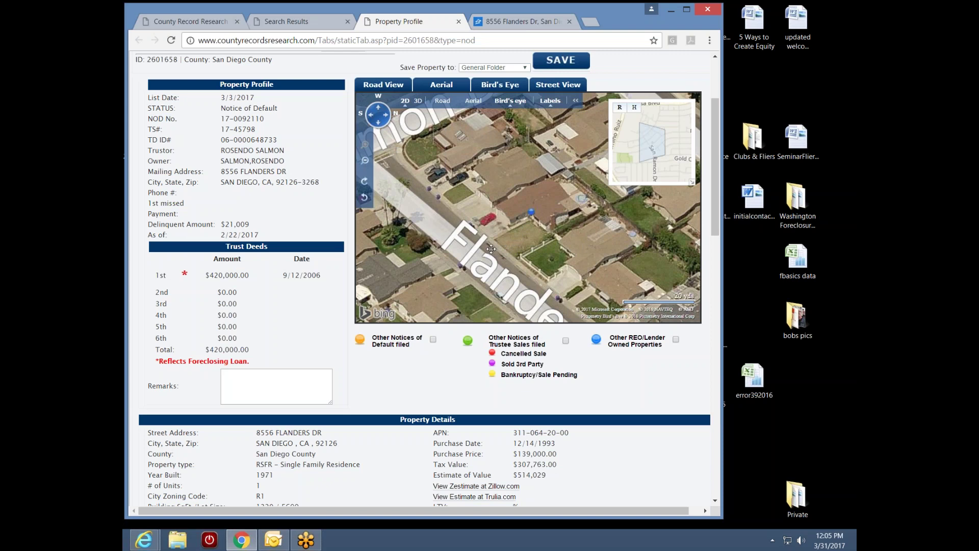
{"action": "scroll", "coordinate": [489, 249], "scroll_direction": "down", "scroll_amount": 1}
{"action": "mouse_move", "coordinate": [475, 252]}
{"action": "left_mouse_down"}
{"action": "mouse_move", "coordinate": [503, 167]}
{"action": "mouse_move", "coordinate": [510, 194]}
{"action": "left_mouse_up"}
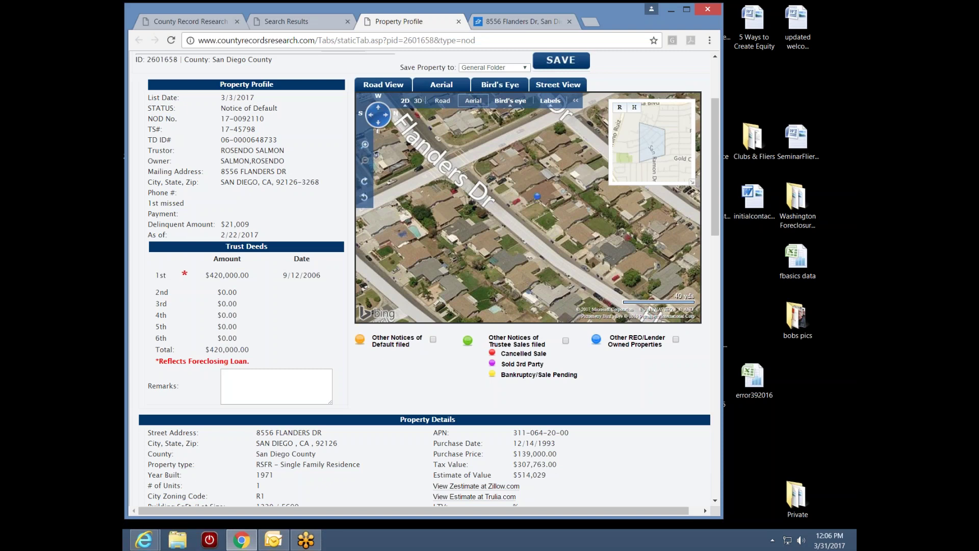
{"action": "left_click", "coordinate": [442, 100]}
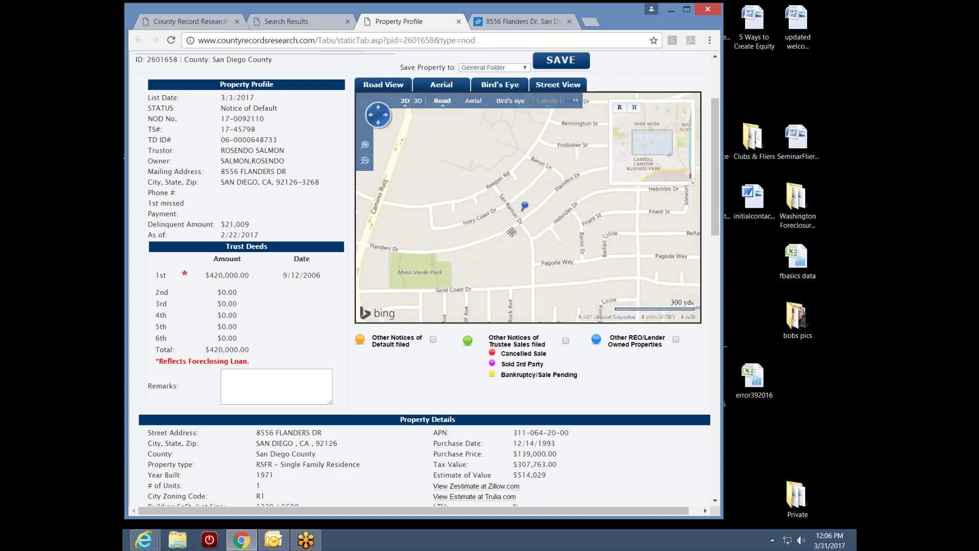
Pan the road map around Mira Mesa and the pin, then bring back the Zillow listing.
{"action": "left_click_drag", "start_coordinate": [578, 222], "coordinate": [544, 214]}
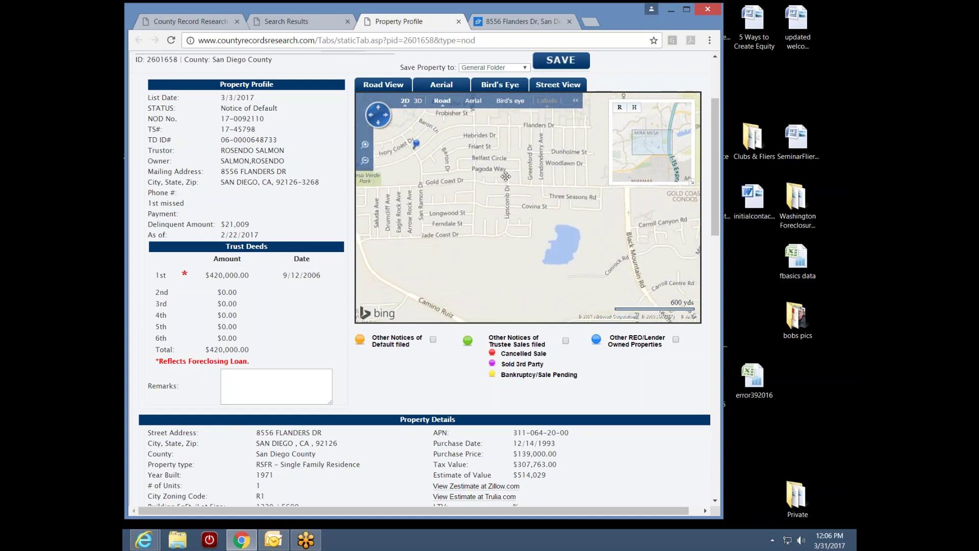
{"action": "left_click_drag", "start_coordinate": [532, 192], "coordinate": [483, 138]}
{"action": "left_click_drag", "start_coordinate": [532, 178], "coordinate": [537, 193]}
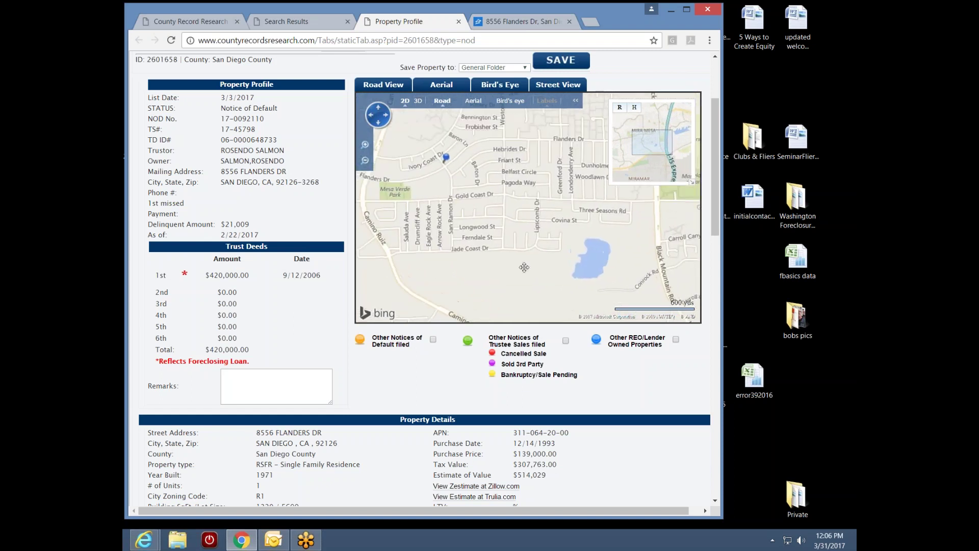
{"action": "left_click_drag", "start_coordinate": [542, 273], "coordinate": [596, 328]}
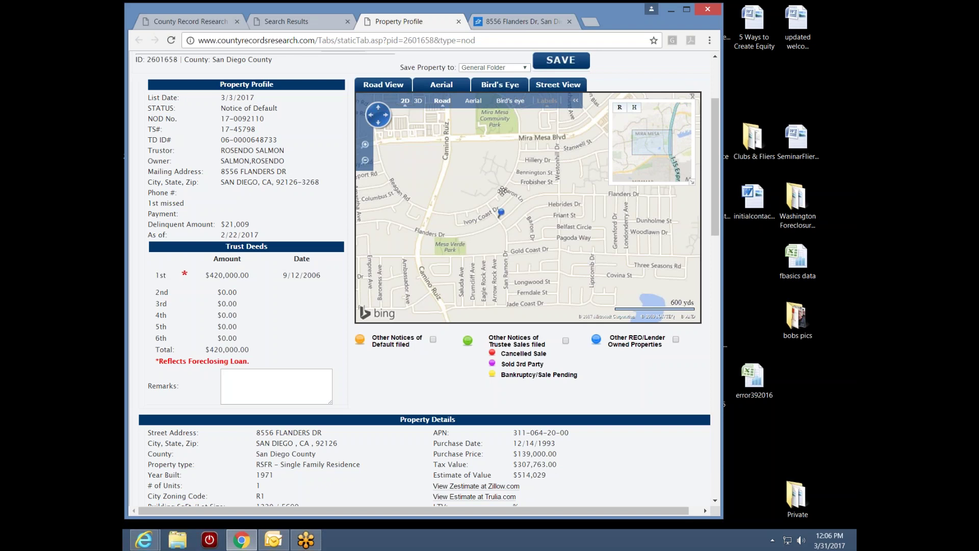
{"action": "left_click_drag", "start_coordinate": [473, 177], "coordinate": [607, 239]}
{"action": "left_click_drag", "start_coordinate": [526, 240], "coordinate": [448, 181]}
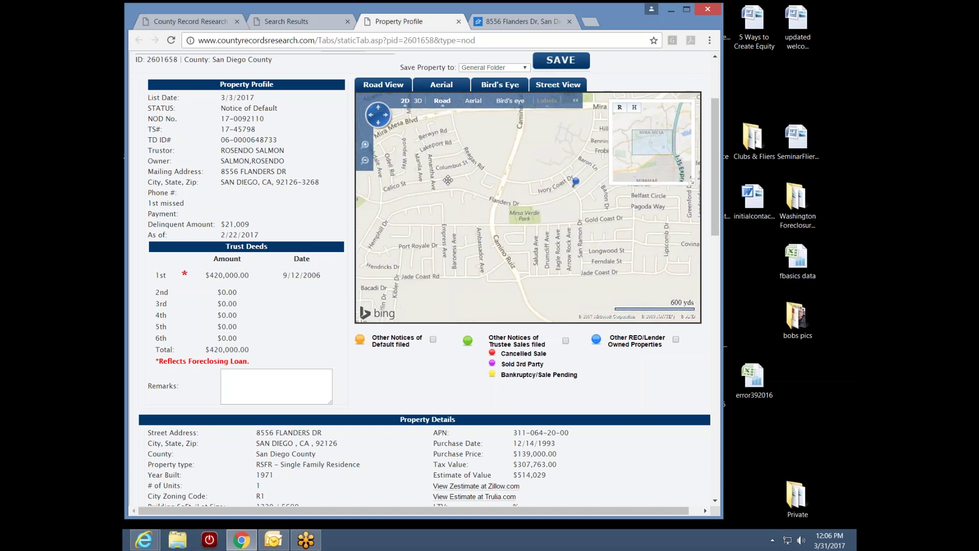
{"action": "left_click_drag", "start_coordinate": [546, 179], "coordinate": [441, 195]}
{"action": "left_click_drag", "start_coordinate": [580, 214], "coordinate": [501, 218]}
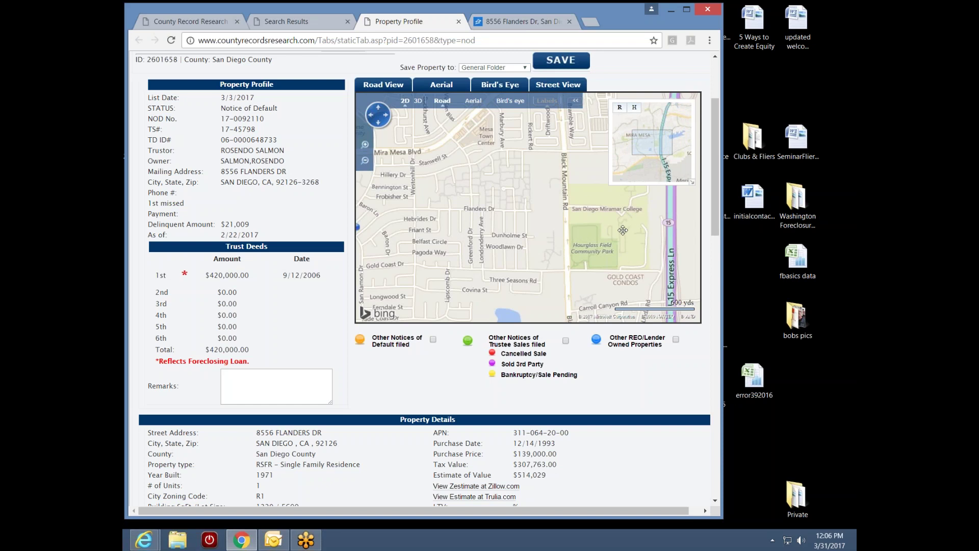
{"action": "left_click_drag", "start_coordinate": [408, 257], "coordinate": [525, 242]}
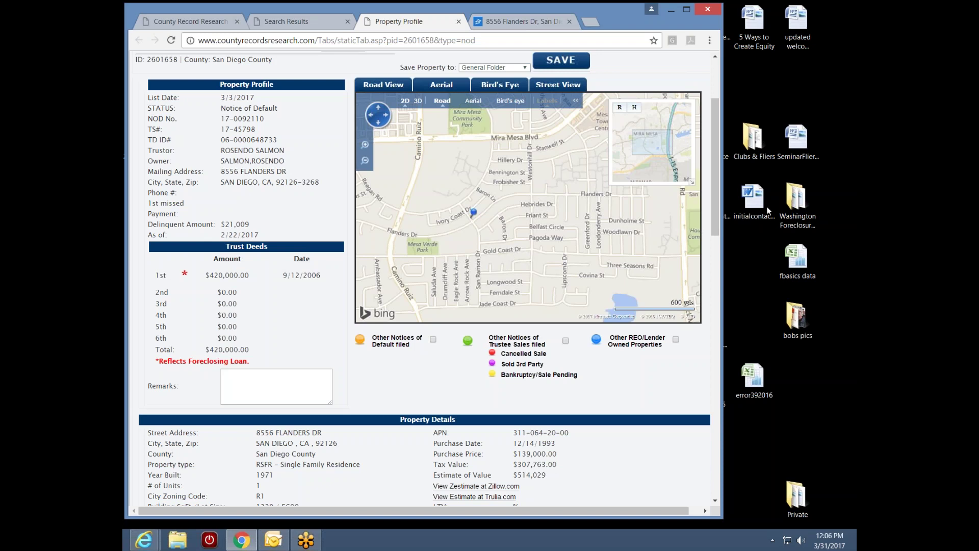
{"action": "key", "text": "ctrl+Tab"}
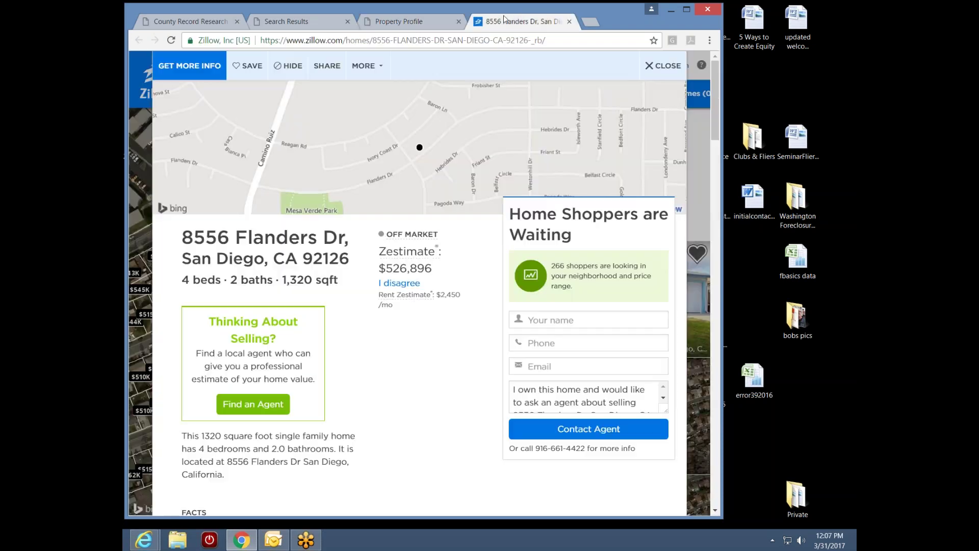
Return to the Property Profile and close the Zillow tab.
{"action": "left_click", "coordinate": [413, 23]}
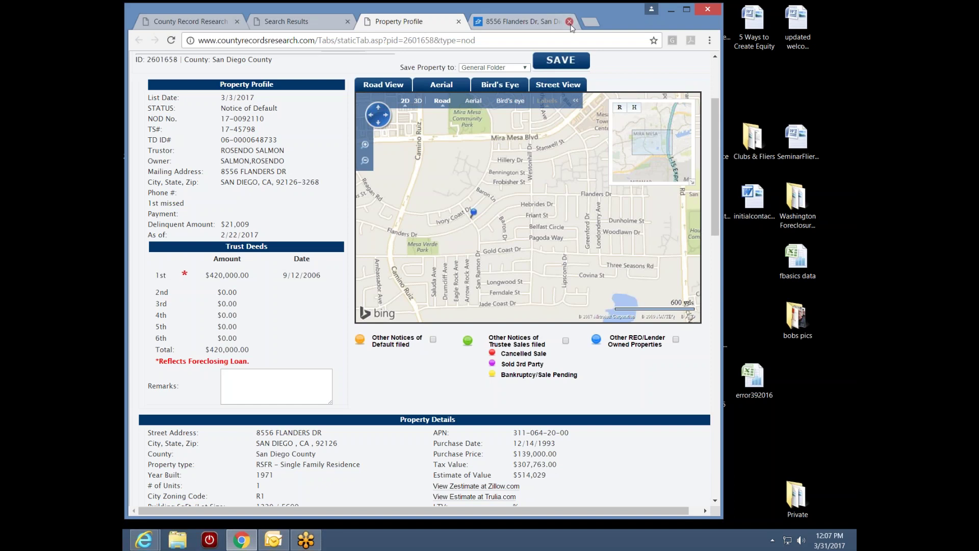
{"action": "left_click", "coordinate": [569, 21]}
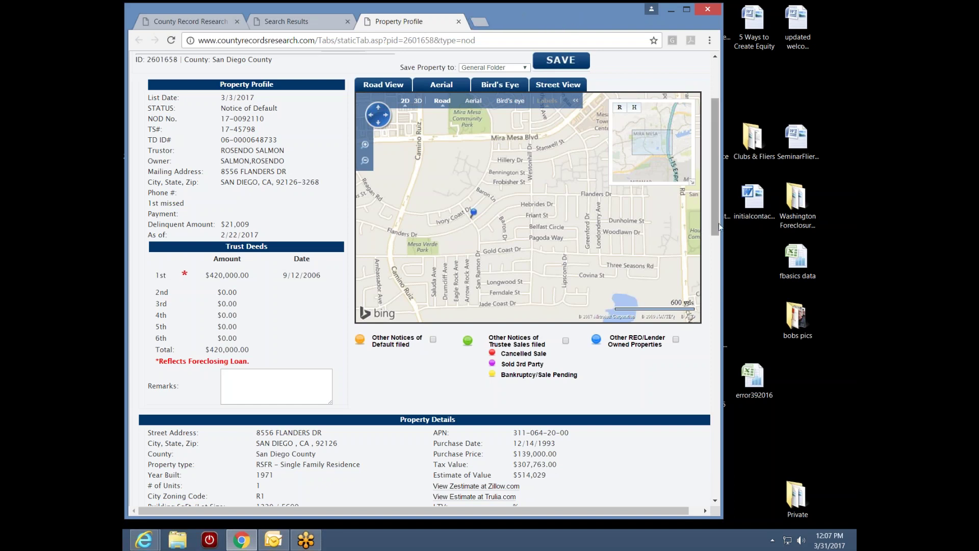
{"action": "scroll", "coordinate": [717, 230], "scroll_direction": "down", "scroll_amount": 3}
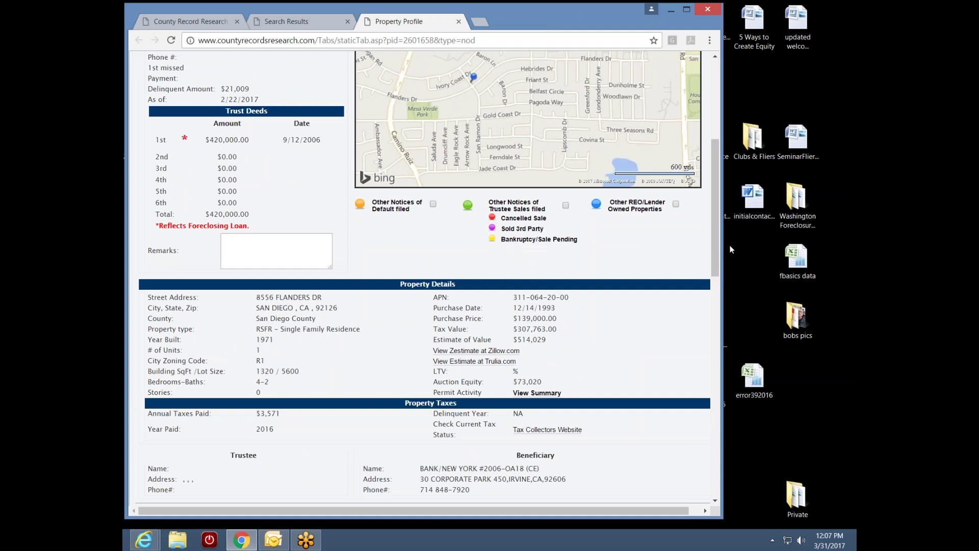
Scroll through the property details, briefly highlighting the Purchase Date and the 6th trust deed row.
{"action": "left_click_drag", "start_coordinate": [714, 256], "coordinate": [714, 221]}
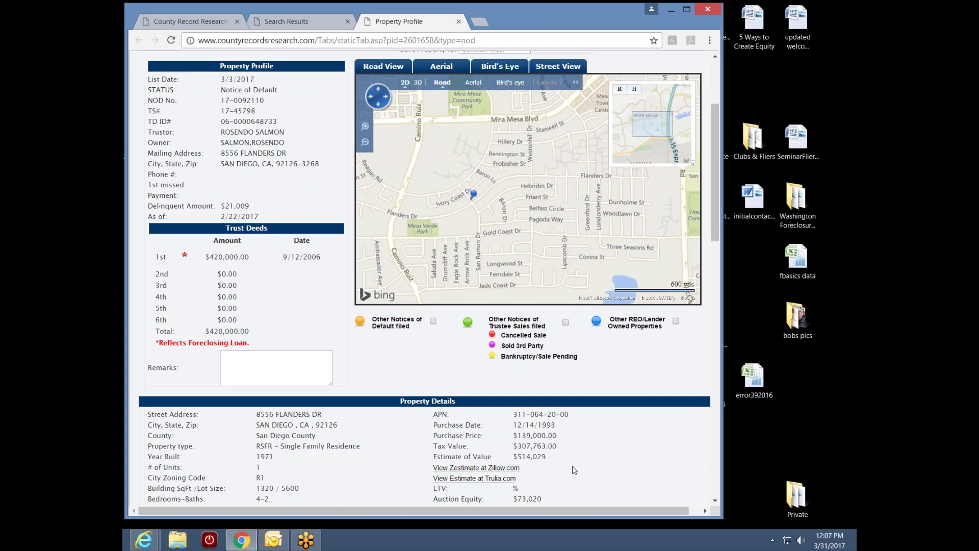
{"action": "left_click_drag", "start_coordinate": [555, 425], "coordinate": [542, 425]}
{"action": "triple_click", "coordinate": [295, 323]}
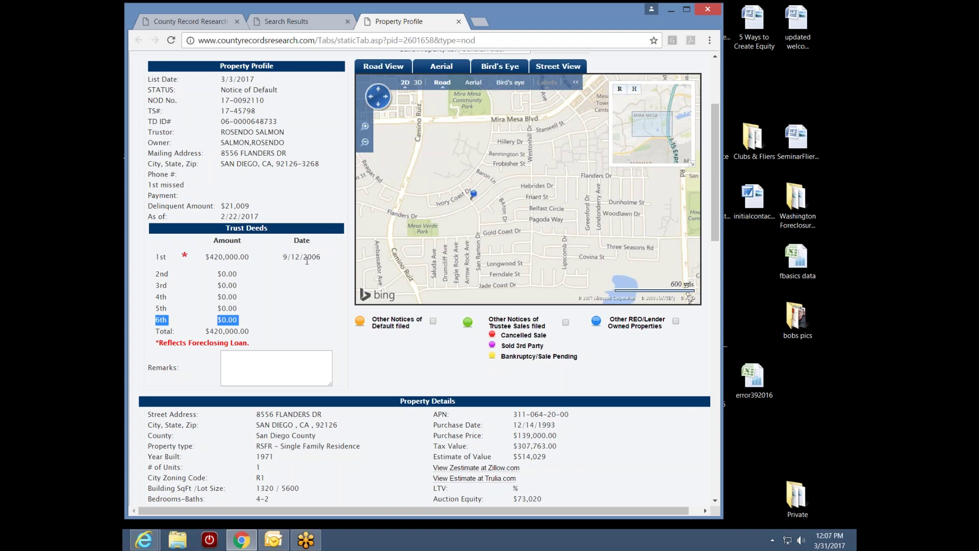
{"action": "left_click", "coordinate": [278, 264]}
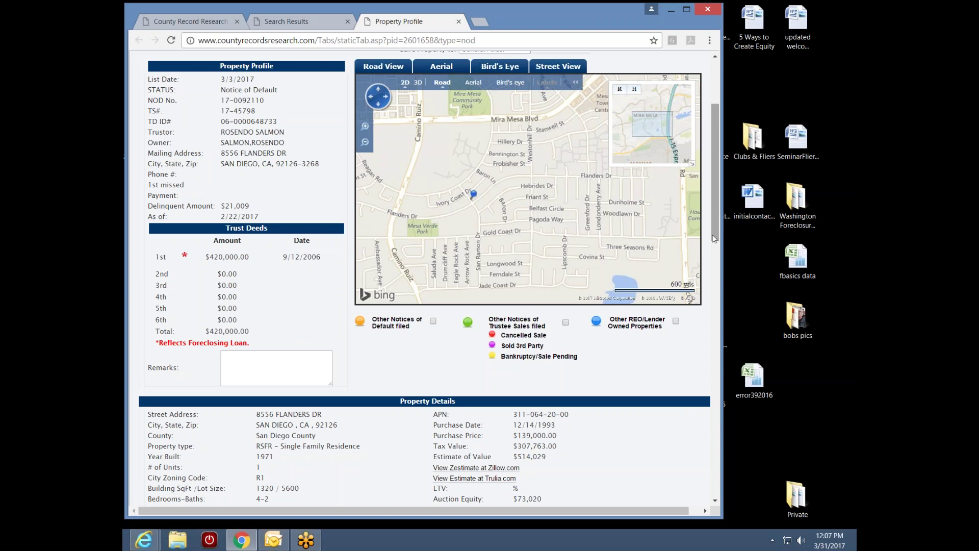
{"action": "scroll", "coordinate": [555, 452], "scroll_direction": "down", "scroll_amount": 1}
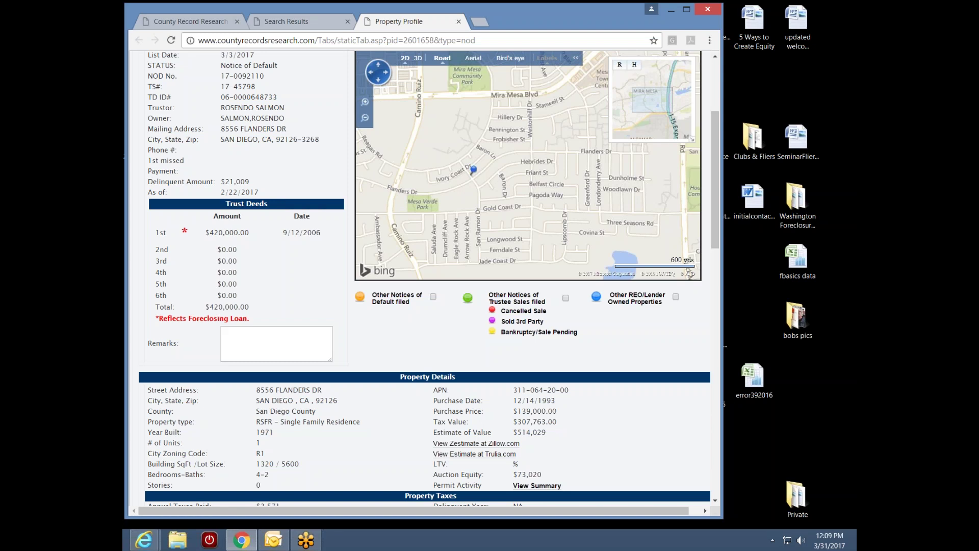
{"action": "left_click_drag", "start_coordinate": [258, 192], "coordinate": [220, 192]}
{"action": "left_click", "coordinate": [280, 180]}
Scroll to the Property Taxes, Trustee/Beneficiary and Your Notes sections, showing BANK/NEW YORK #2006-OA18 as beneficiary.
{"action": "left_click_drag", "start_coordinate": [719, 219], "coordinate": [536, 333]}
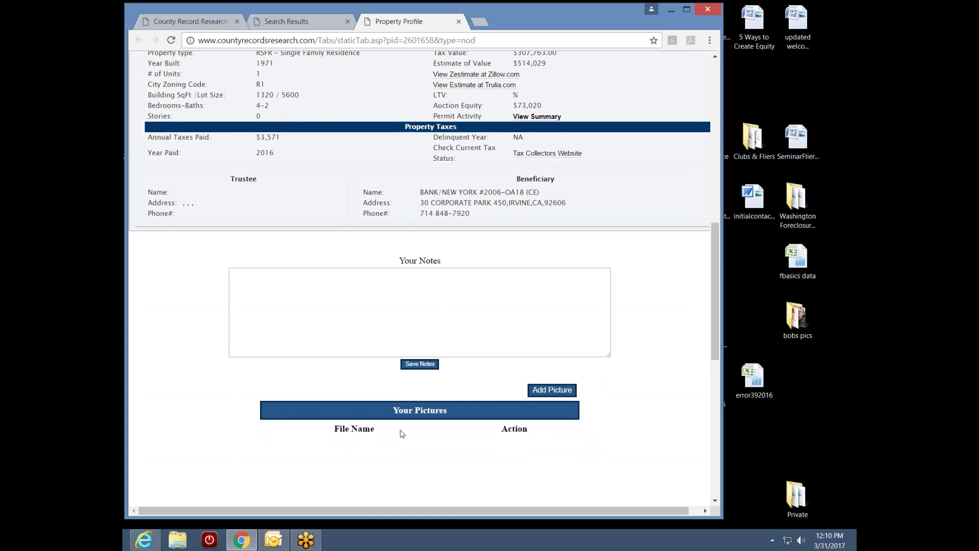
Pick San Diego in the Save Property to list and save the Flanders Dr property.
{"action": "left_click_drag", "start_coordinate": [714, 317], "coordinate": [717, 157]}
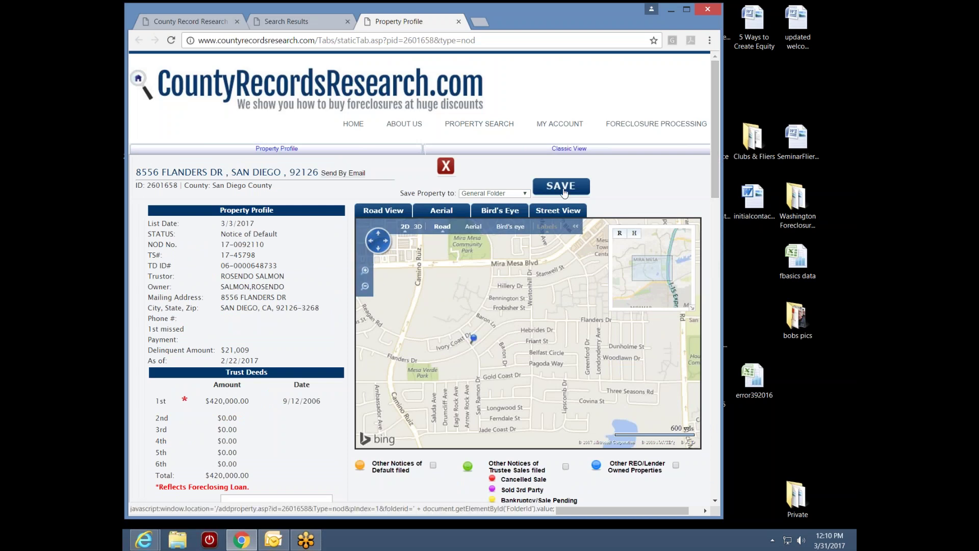
{"action": "left_click", "coordinate": [525, 193]}
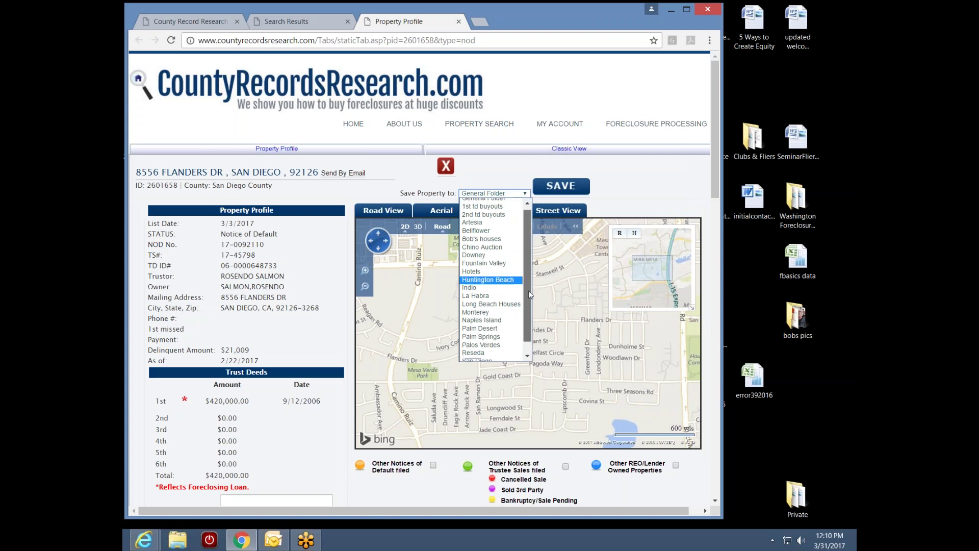
{"action": "scroll", "coordinate": [524, 308], "scroll_direction": "down", "scroll_amount": 1}
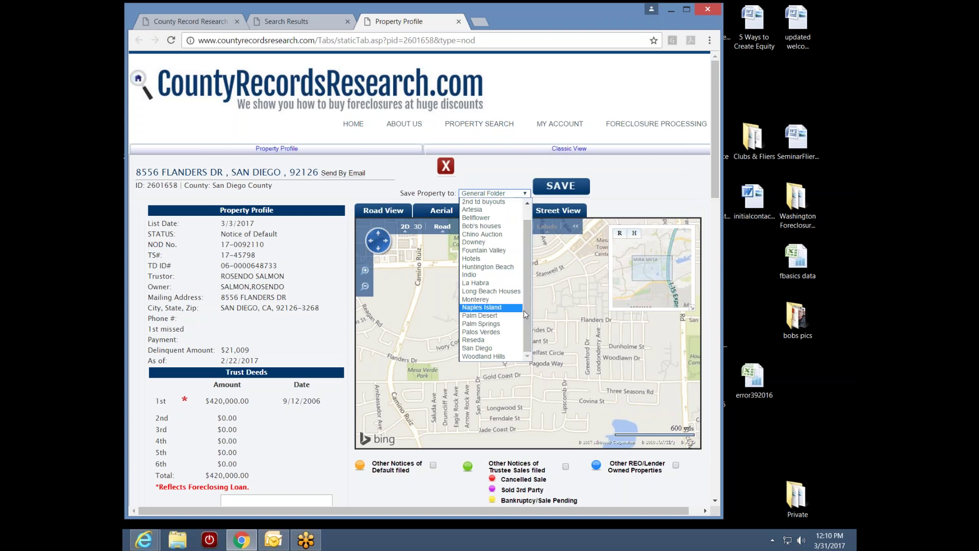
{"action": "left_click", "coordinate": [499, 348]}
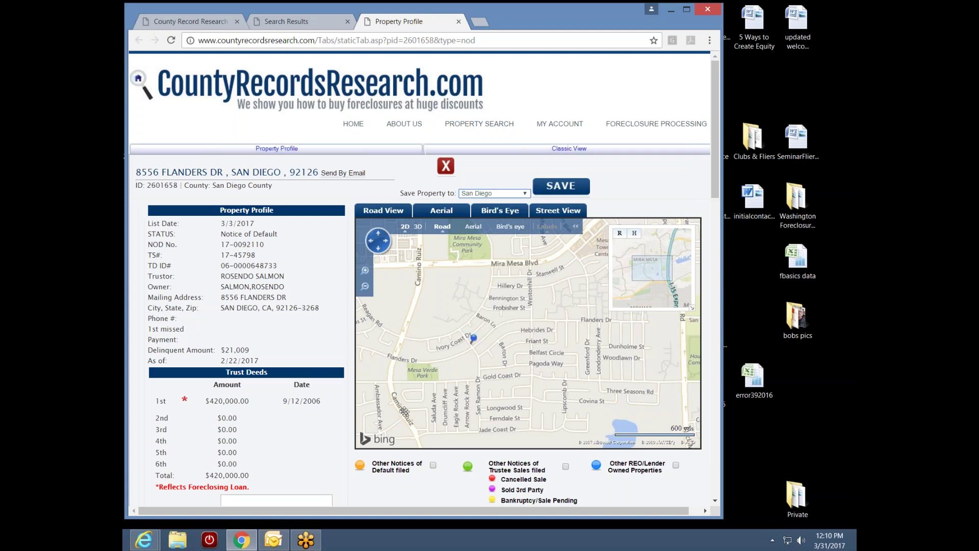
{"action": "left_click", "coordinate": [561, 187]}
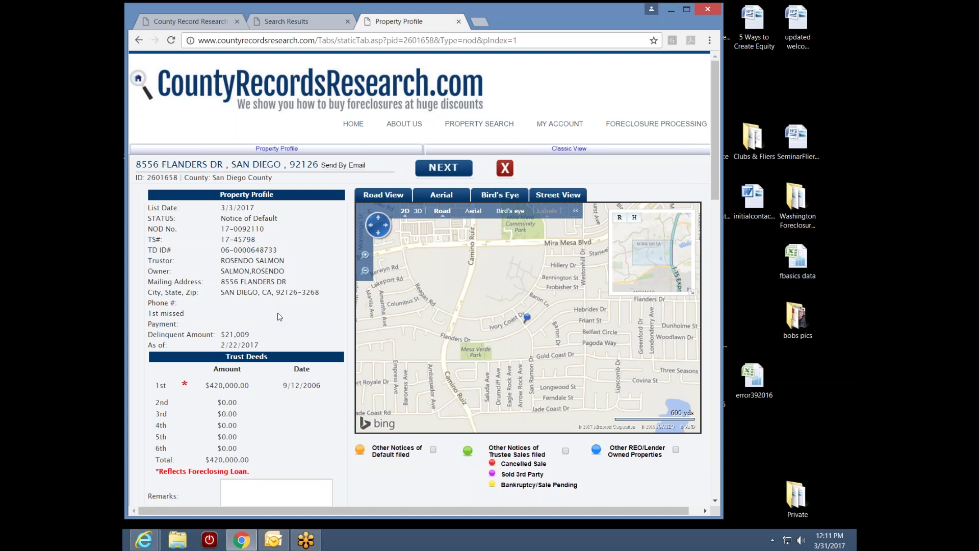
Close the property profile to return to the 336-record NOD Search Results.
{"action": "left_click", "coordinate": [459, 22]}
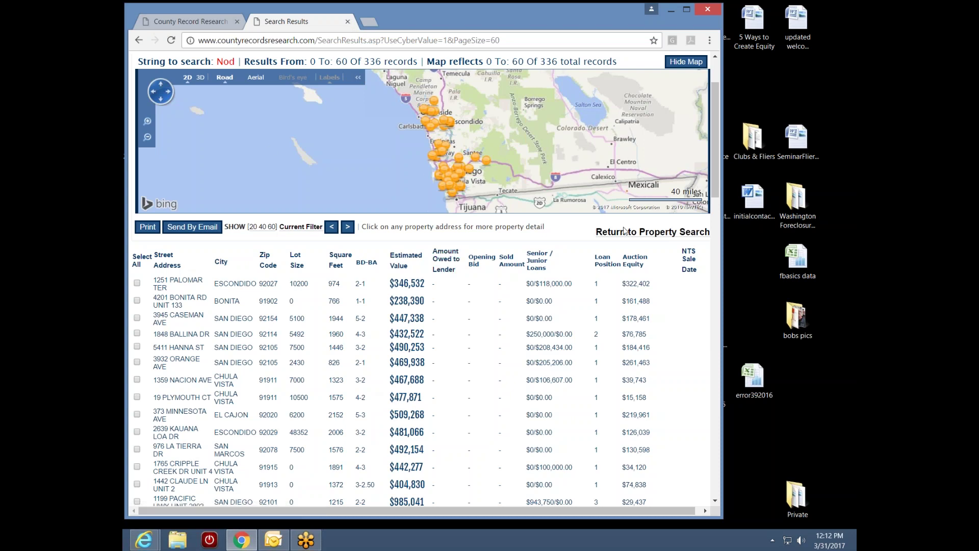
Close the Search Results to get back to the Advanced Search form.
{"action": "left_click", "coordinate": [655, 233]}
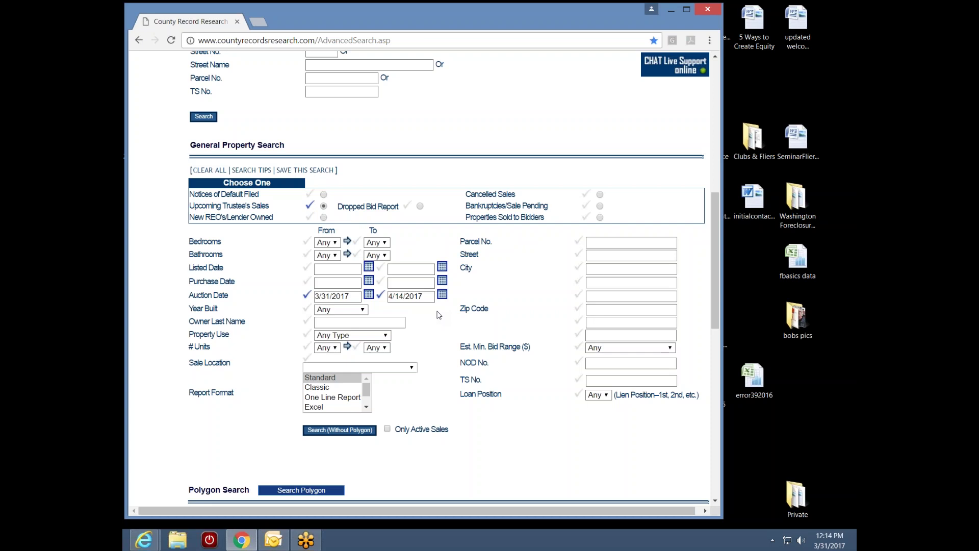
Set both the From and To auction dates to April 7, 2017.
{"action": "left_click", "coordinate": [369, 295]}
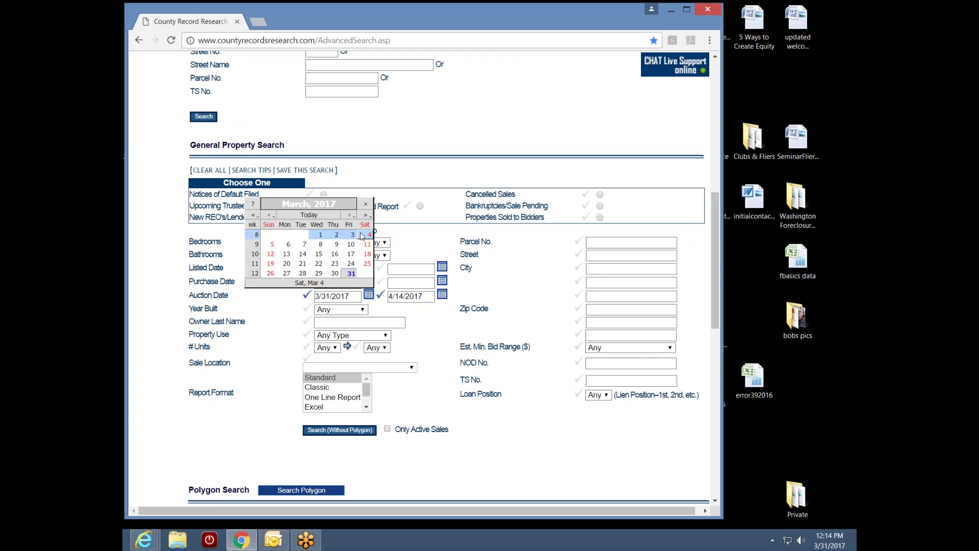
{"action": "left_click", "coordinate": [349, 217]}
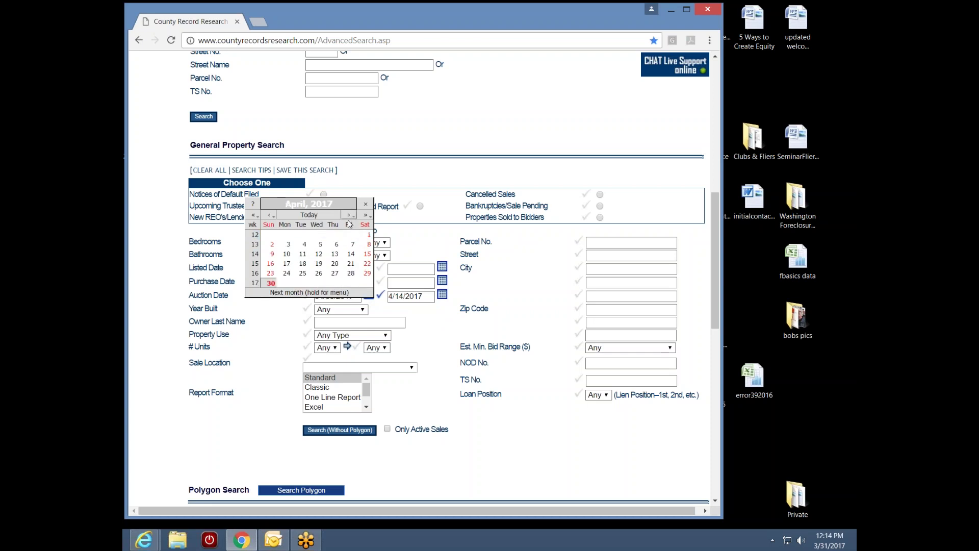
{"action": "left_click", "coordinate": [352, 244]}
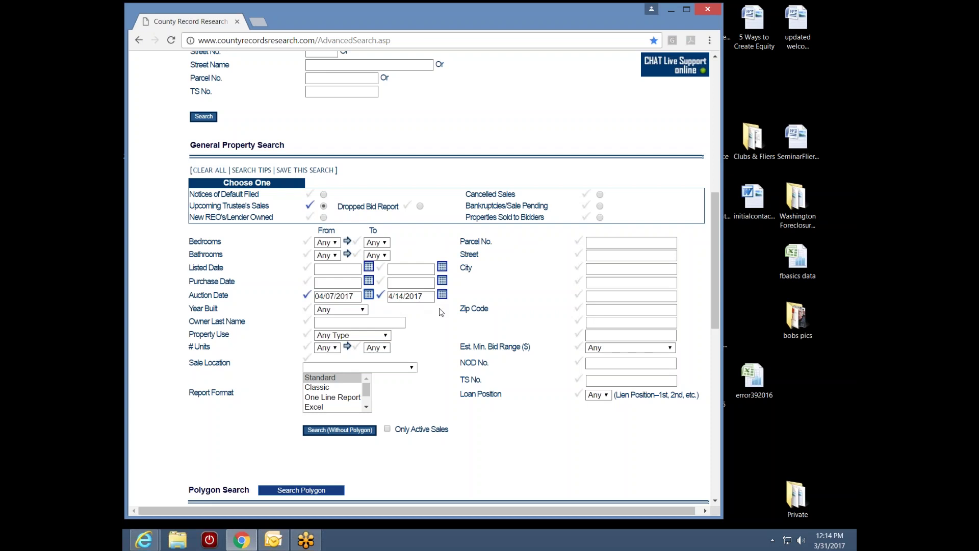
{"action": "left_click", "coordinate": [442, 294]}
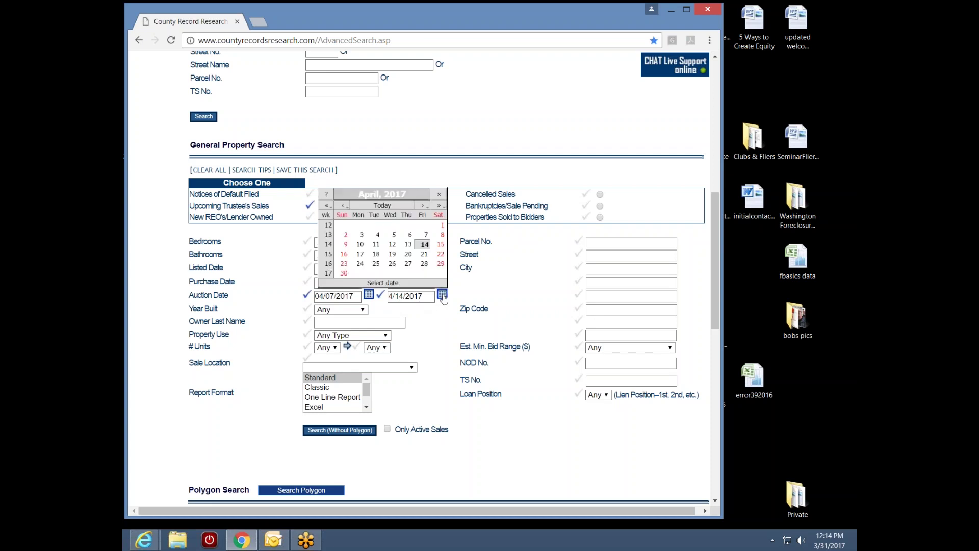
{"action": "left_click", "coordinate": [426, 234]}
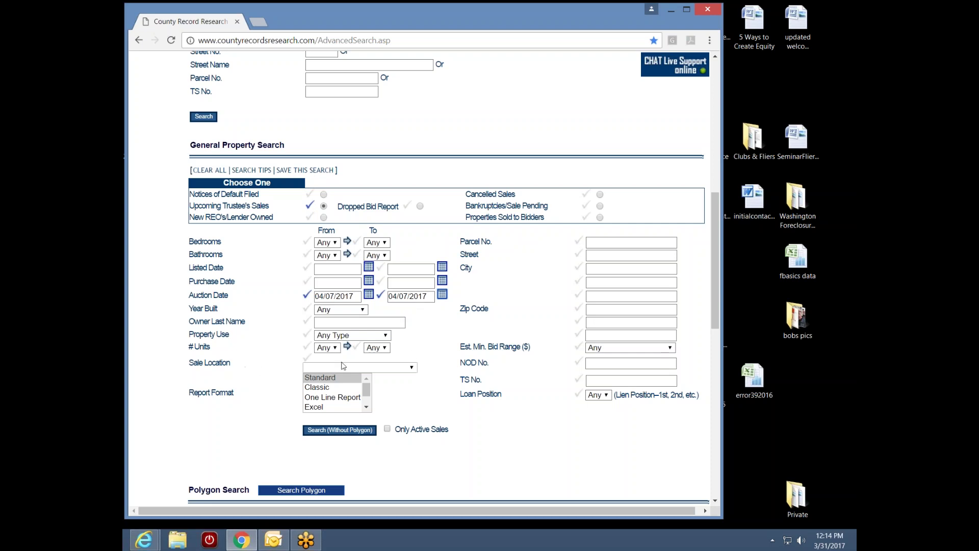
Set Sale Location to 250 E. Main Street El Cajon.
{"action": "left_click", "coordinate": [412, 368]}
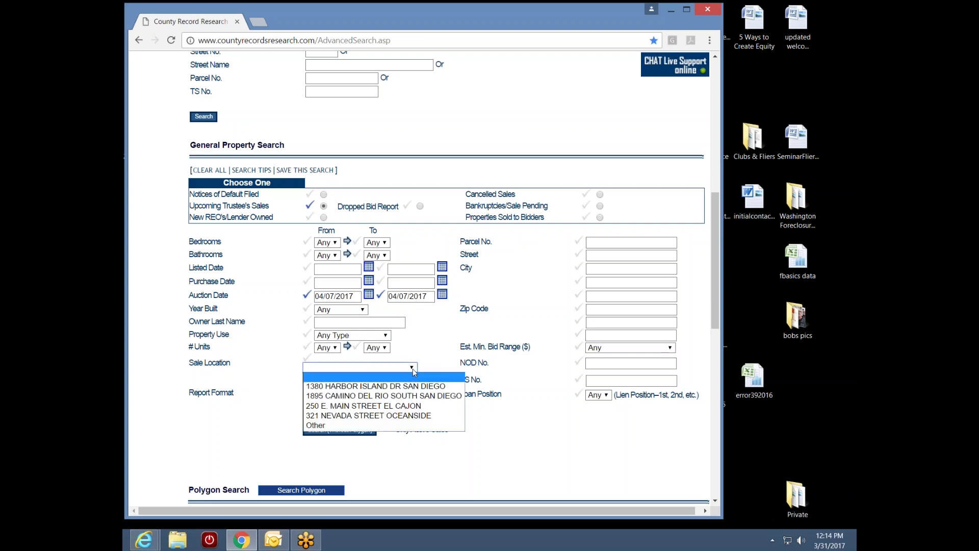
{"action": "key", "text": "Escape"}
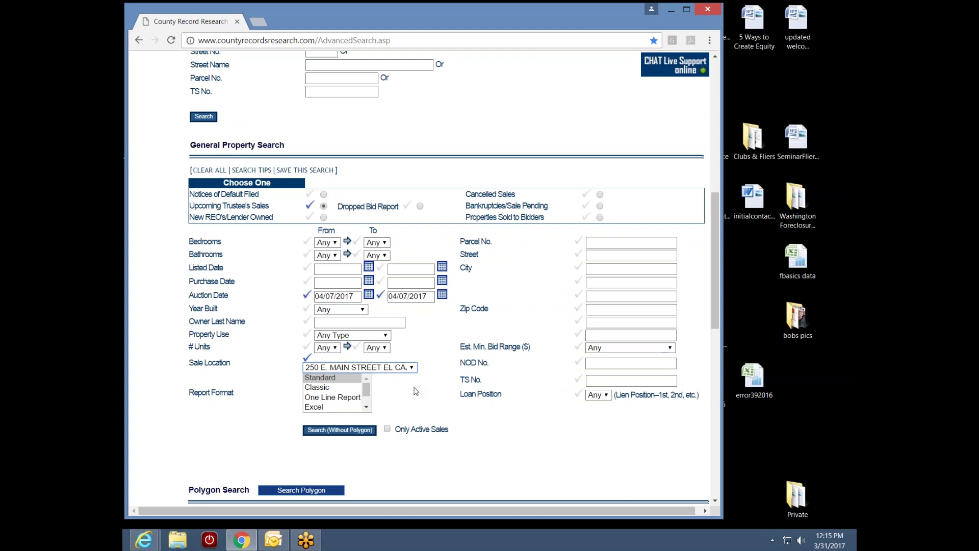
{"action": "left_click", "coordinate": [367, 407]}
{"action": "left_click", "coordinate": [367, 408]}
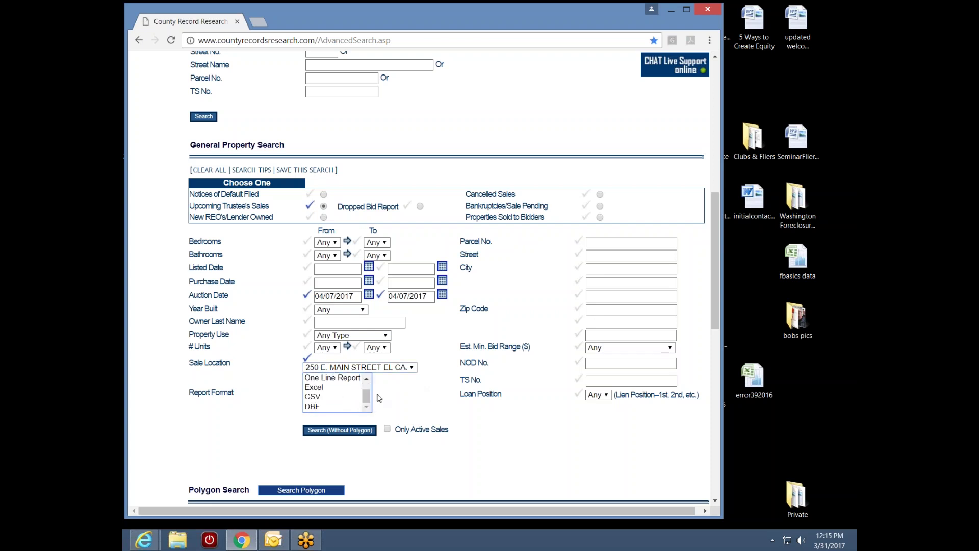
{"action": "scroll", "coordinate": [370, 396], "scroll_direction": "up", "scroll_amount": 1}
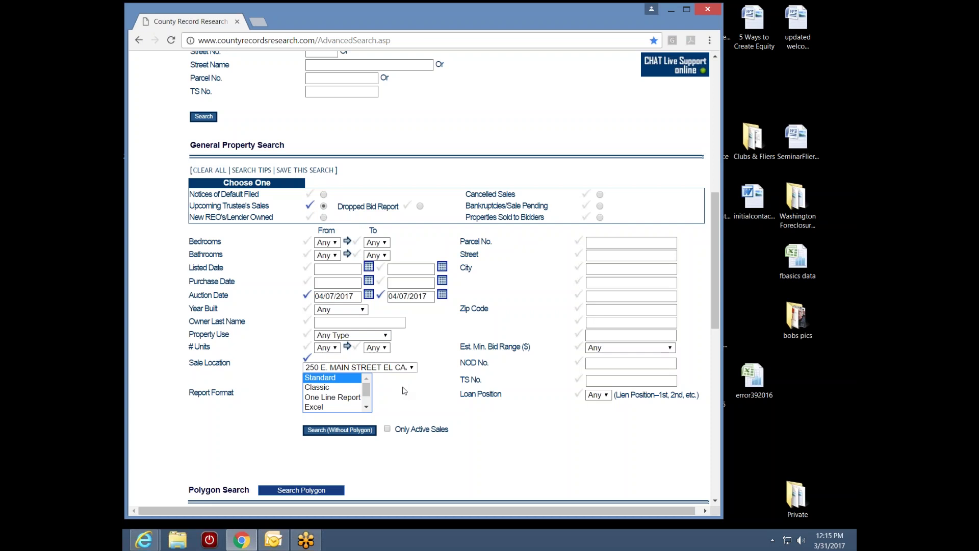
{"action": "left_click", "coordinate": [422, 382]}
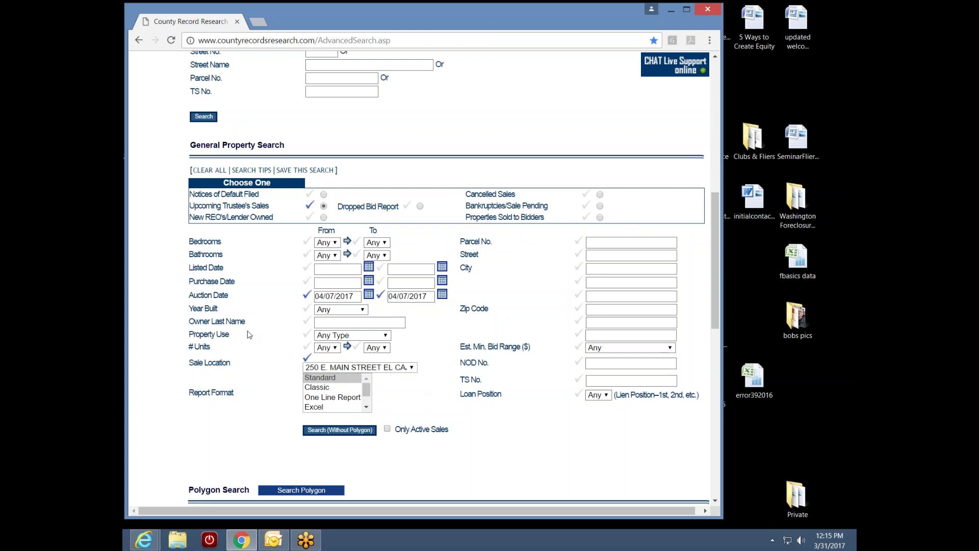
Keep Property Use at Any Type, select Upcoming Trustee's Sales, and tick Only Active Sales.
{"action": "left_click", "coordinate": [386, 336]}
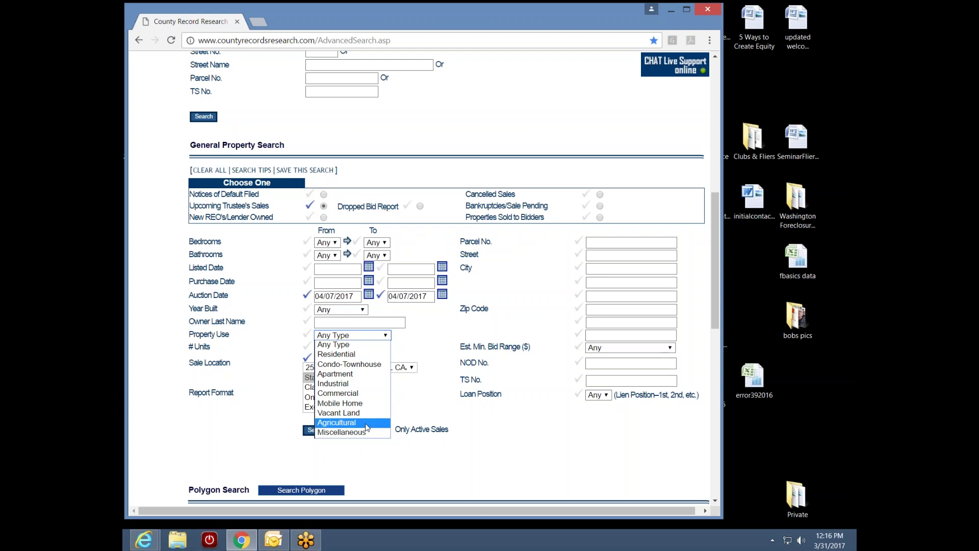
{"action": "left_click", "coordinate": [434, 338]}
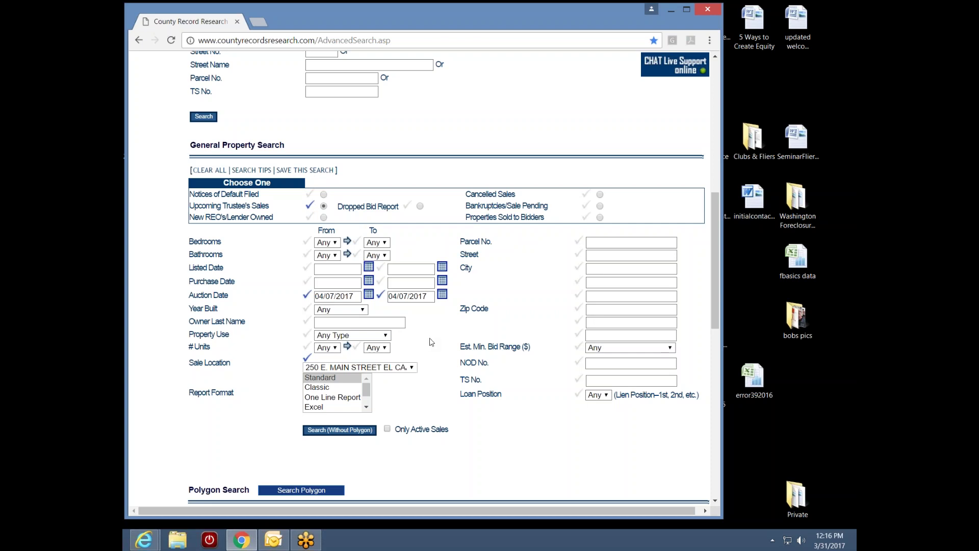
{"action": "left_click", "coordinate": [324, 206]}
{"action": "left_click", "coordinate": [387, 429]}
{"action": "scroll", "coordinate": [714, 316], "scroll_direction": "down", "scroll_amount": 3}
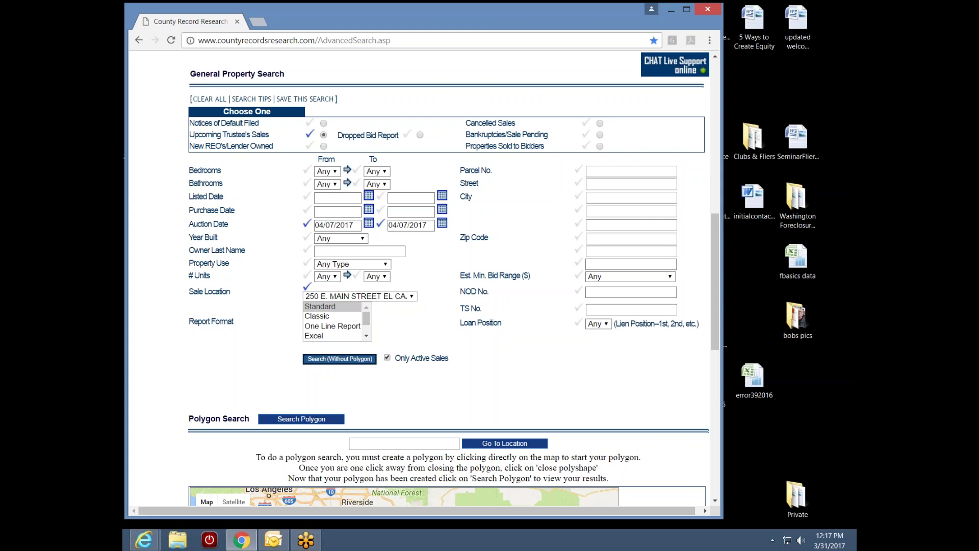
Run Search (Without Polygon) to list the 33 trustee's sales for 4/7/2017.
{"action": "left_click", "coordinate": [850, 317]}
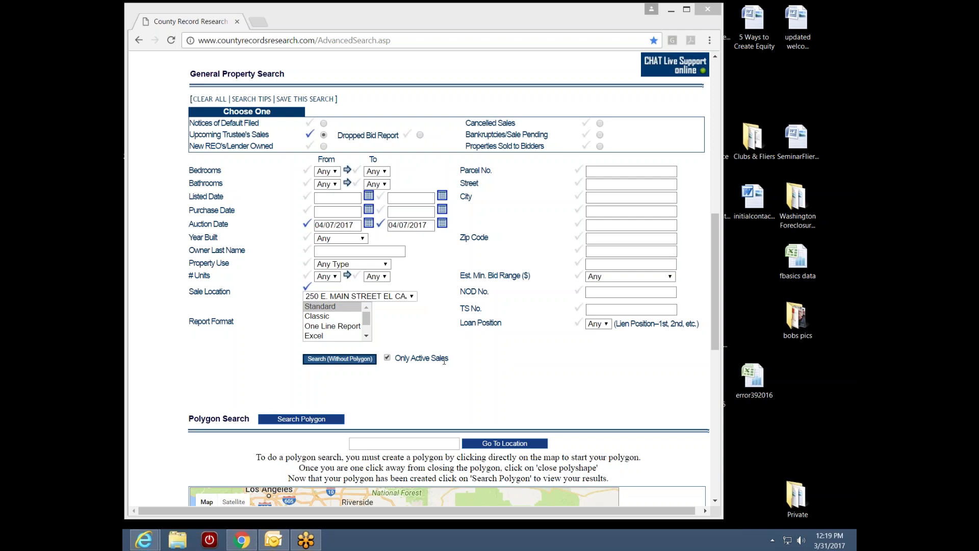
{"action": "left_click", "coordinate": [344, 361]}
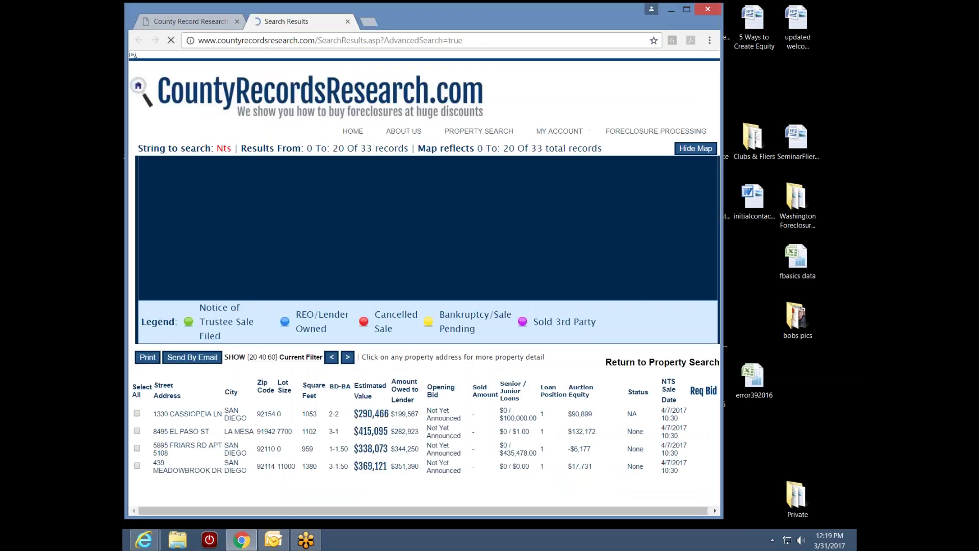
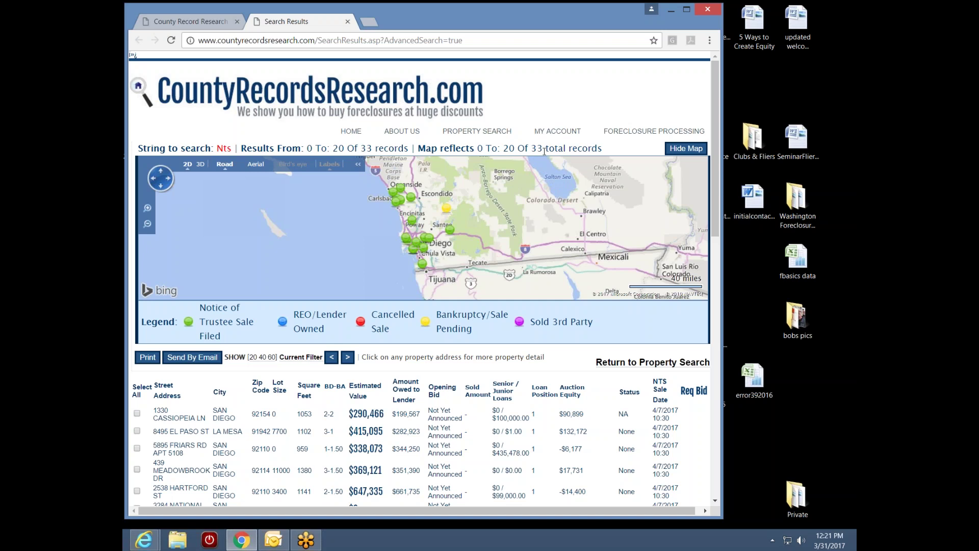
Show the foreclosure results 40 per page and scroll down through all 33 records.
{"action": "left_click", "coordinate": [262, 357]}
{"action": "scroll", "coordinate": [715, 404], "scroll_direction": "down", "scroll_amount": 15}
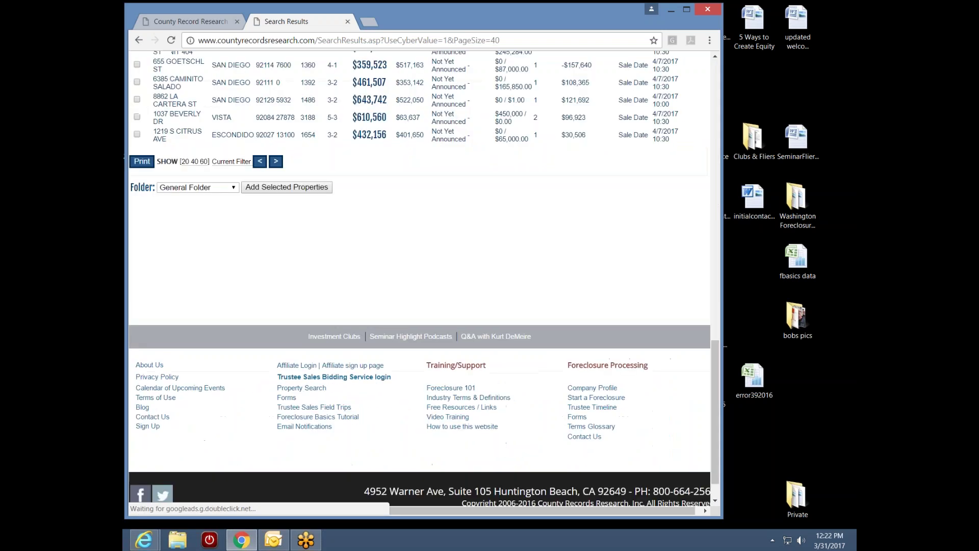
{"action": "left_click_drag", "start_coordinate": [716, 403], "coordinate": [709, 142]}
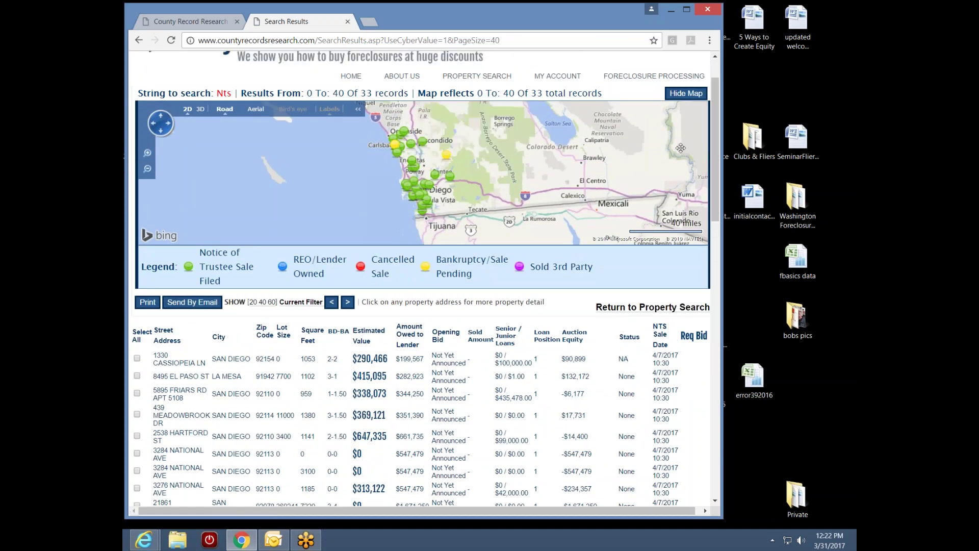
{"action": "left_click_drag", "start_coordinate": [713, 156], "coordinate": [707, 175]}
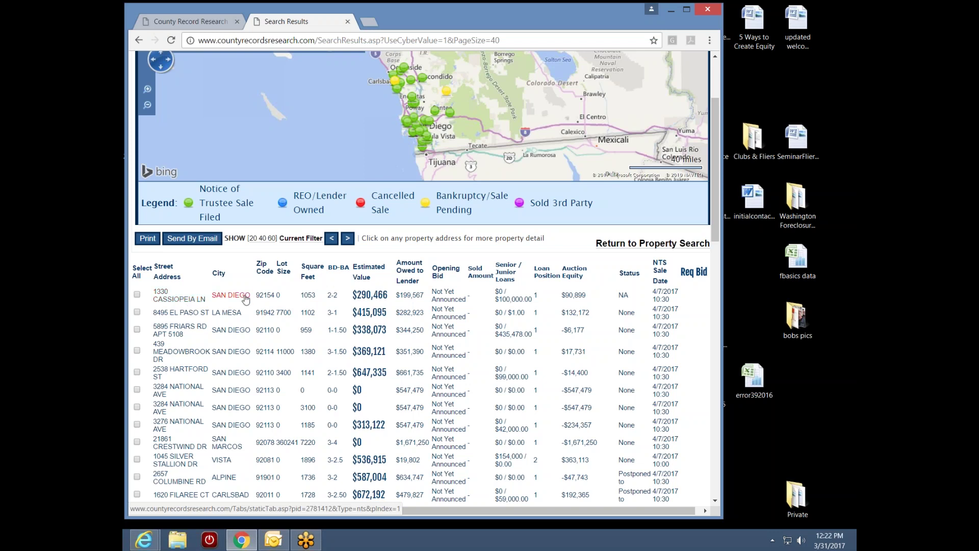
{"action": "left_click", "coordinate": [177, 300]}
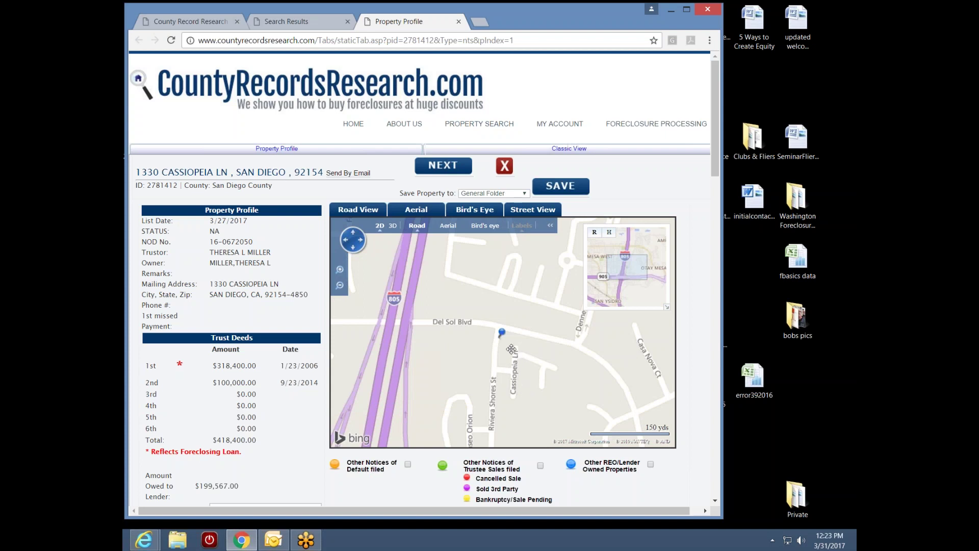
{"action": "left_click", "coordinate": [502, 333]}
{"action": "left_click_drag", "start_coordinate": [714, 169], "coordinate": [712, 191]}
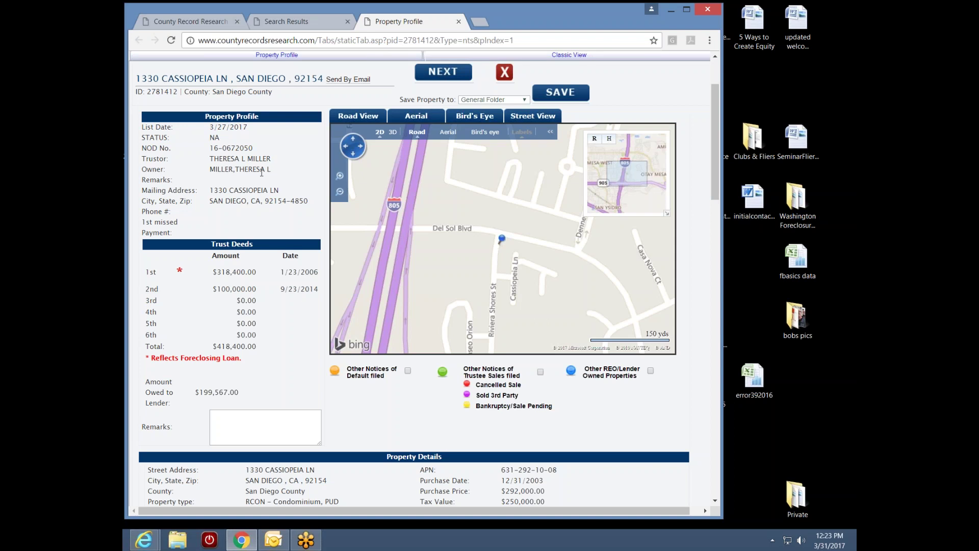
{"action": "left_click_drag", "start_coordinate": [714, 189], "coordinate": [716, 196]}
{"action": "scroll", "coordinate": [714, 200], "scroll_direction": "down", "scroll_amount": 1}
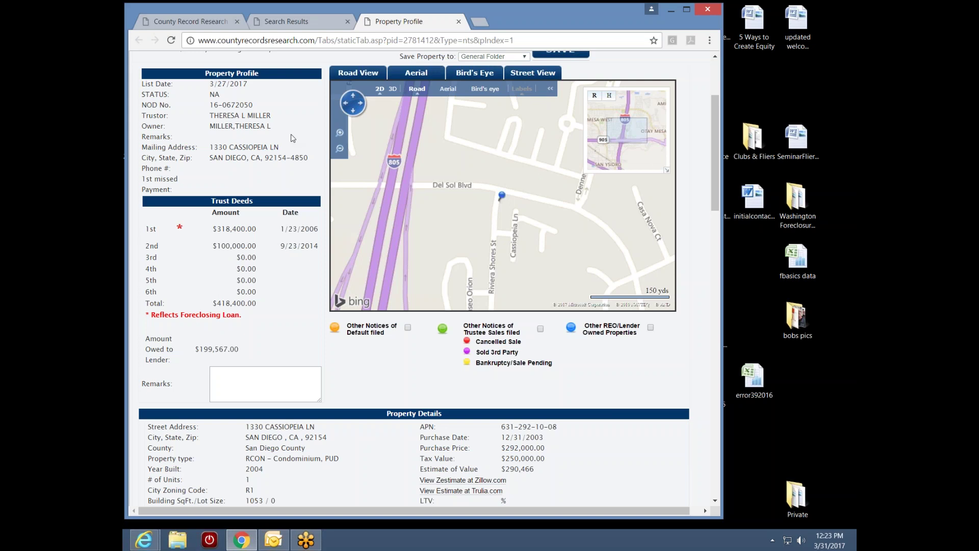
{"action": "scroll", "coordinate": [714, 195], "scroll_direction": "down", "scroll_amount": 2}
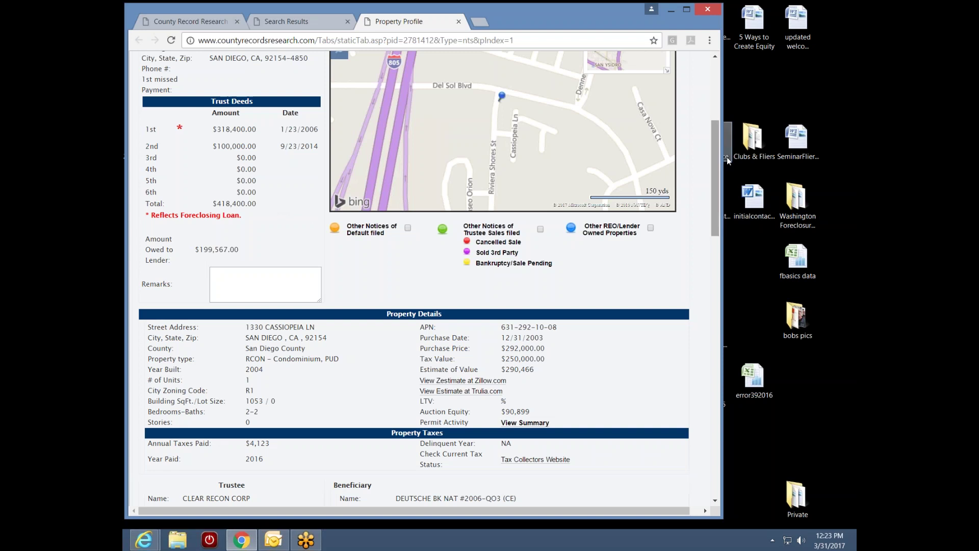
{"action": "left_click_drag", "start_coordinate": [717, 188], "coordinate": [716, 177]}
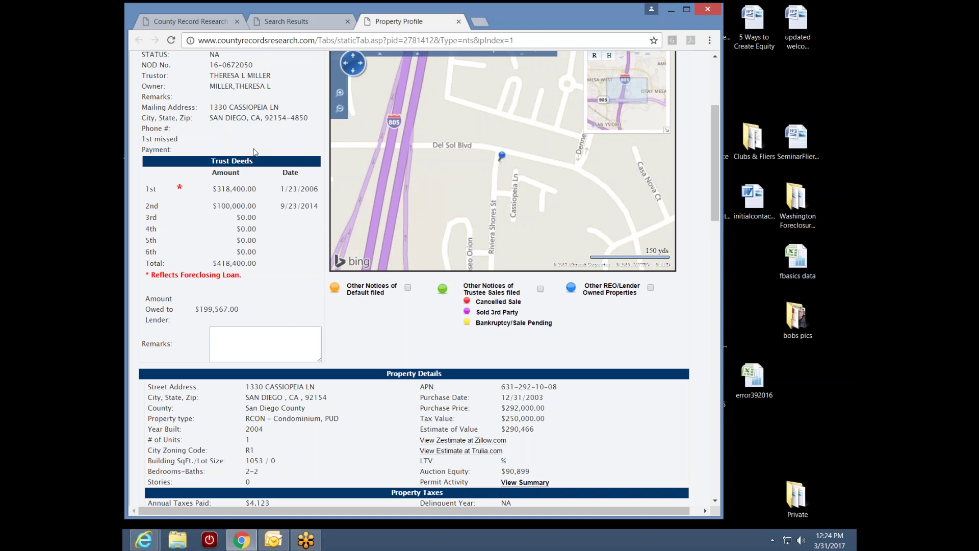
{"action": "left_click_drag", "start_coordinate": [240, 309], "coordinate": [197, 310]}
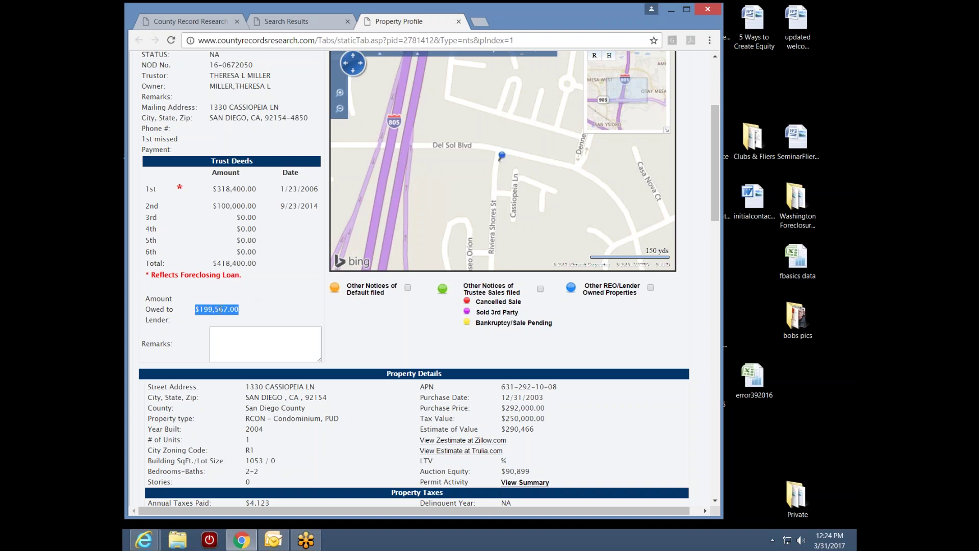
{"action": "left_click", "coordinate": [183, 229]}
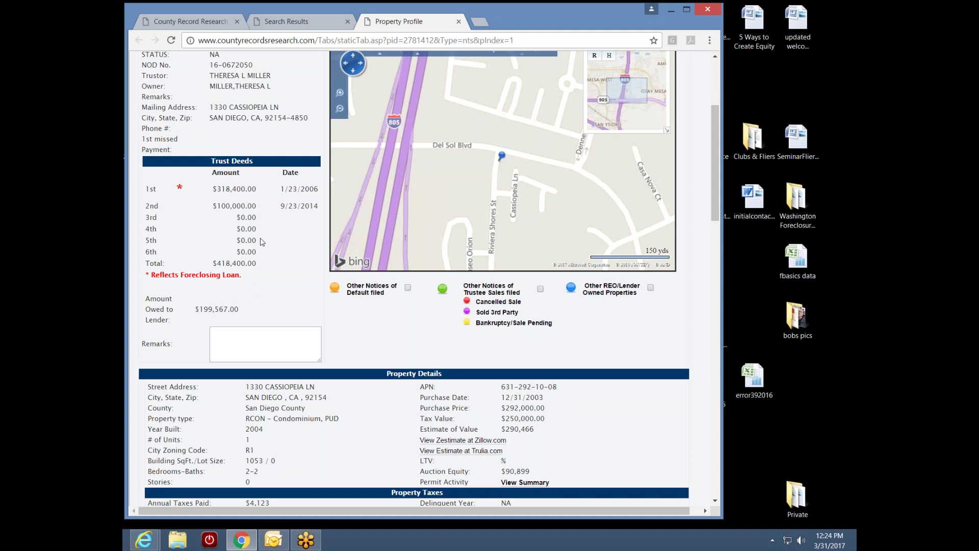
{"action": "left_click_drag", "start_coordinate": [255, 263], "coordinate": [213, 263]}
{"action": "left_click", "coordinate": [269, 293]}
{"action": "left_click_drag", "start_coordinate": [712, 206], "coordinate": [708, 244]}
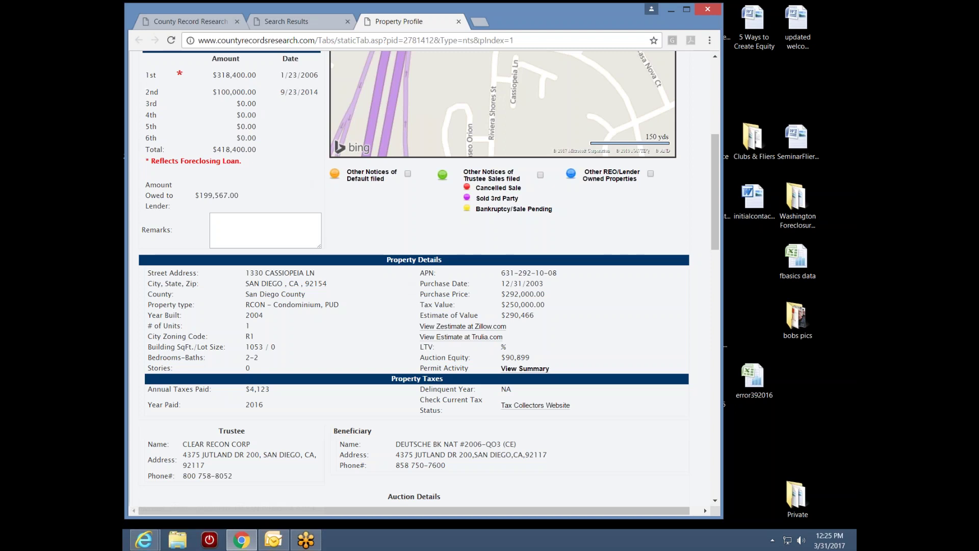
{"action": "left_click_drag", "start_coordinate": [715, 237], "coordinate": [721, 211]}
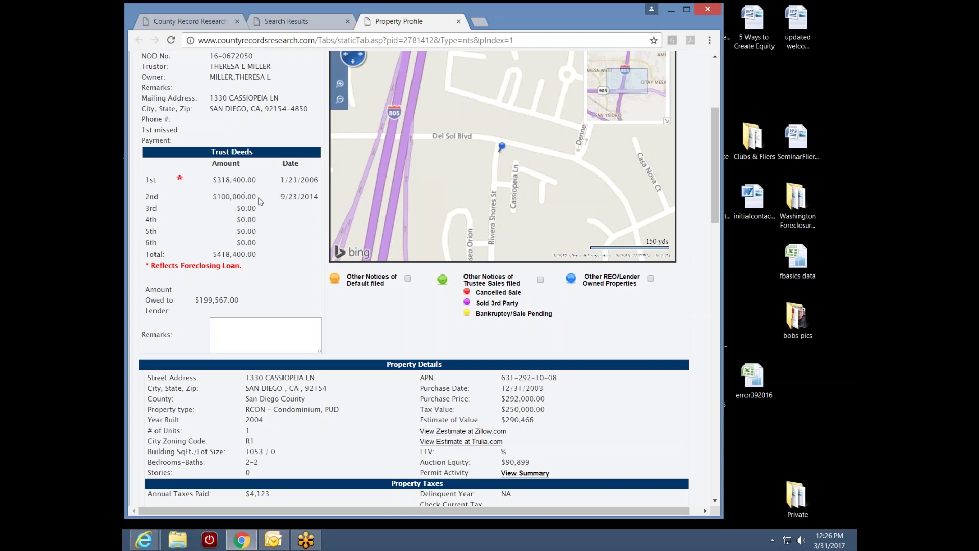
{"action": "left_click_drag", "start_coordinate": [259, 199], "coordinate": [211, 199]}
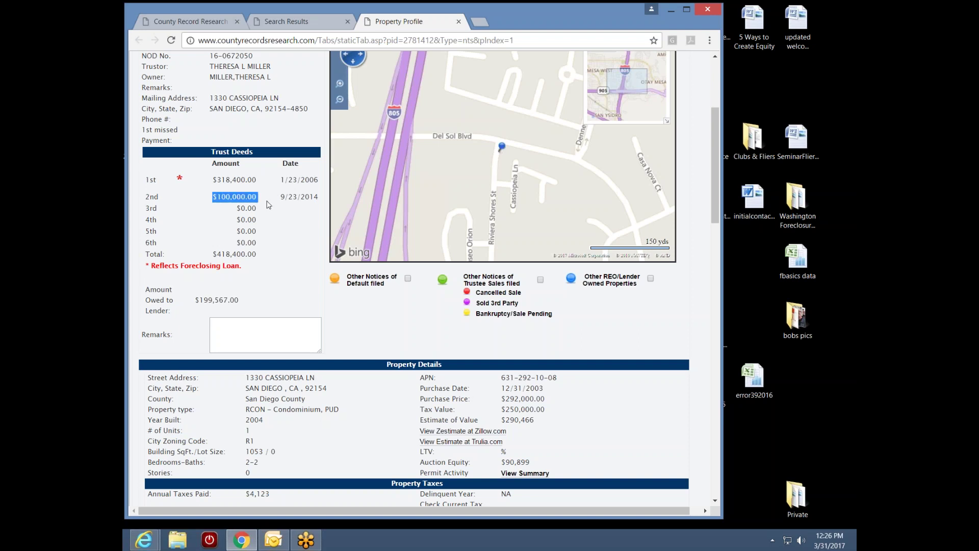
{"action": "left_click", "coordinate": [195, 202]}
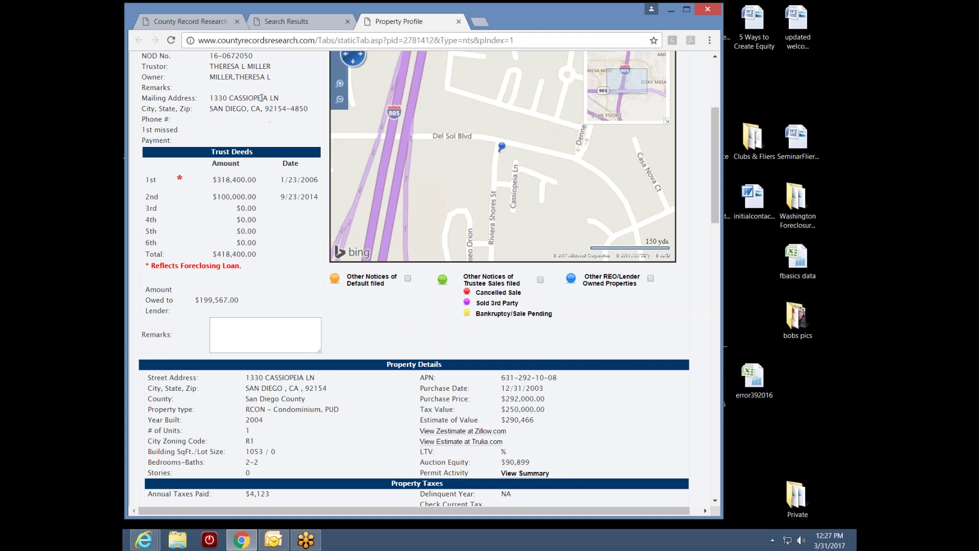
{"action": "left_click_drag", "start_coordinate": [712, 197], "coordinate": [704, 173]}
{"action": "scroll", "coordinate": [498, 229], "scroll_direction": "up", "scroll_amount": 2}
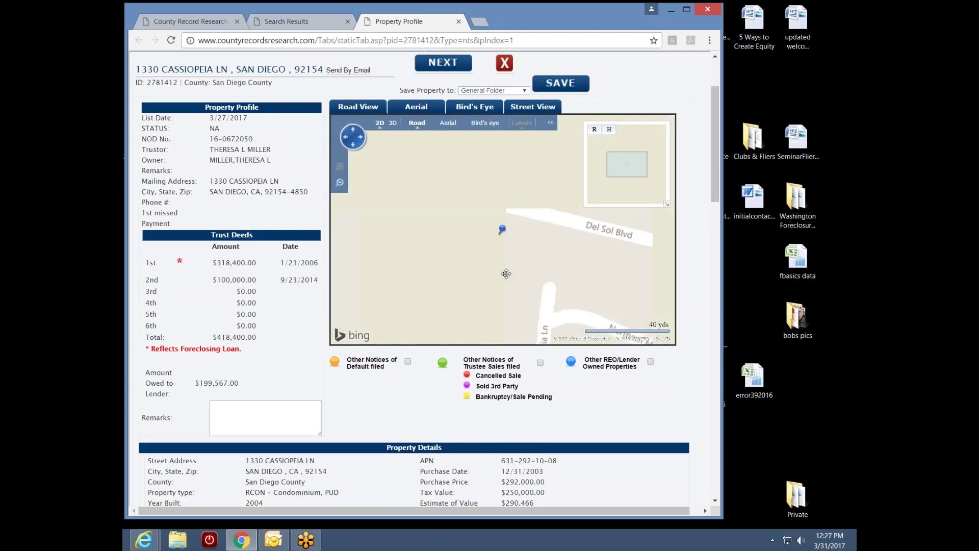
{"action": "scroll", "coordinate": [512, 259], "scroll_direction": "down", "scroll_amount": 1}
{"action": "scroll", "coordinate": [511, 258], "scroll_direction": "up", "scroll_amount": 1}
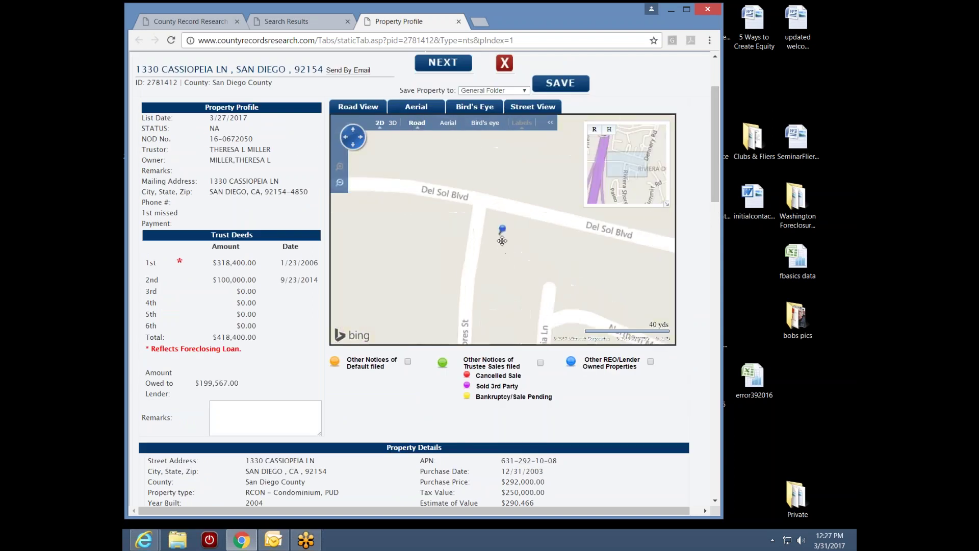
{"action": "left_click", "coordinate": [485, 122]}
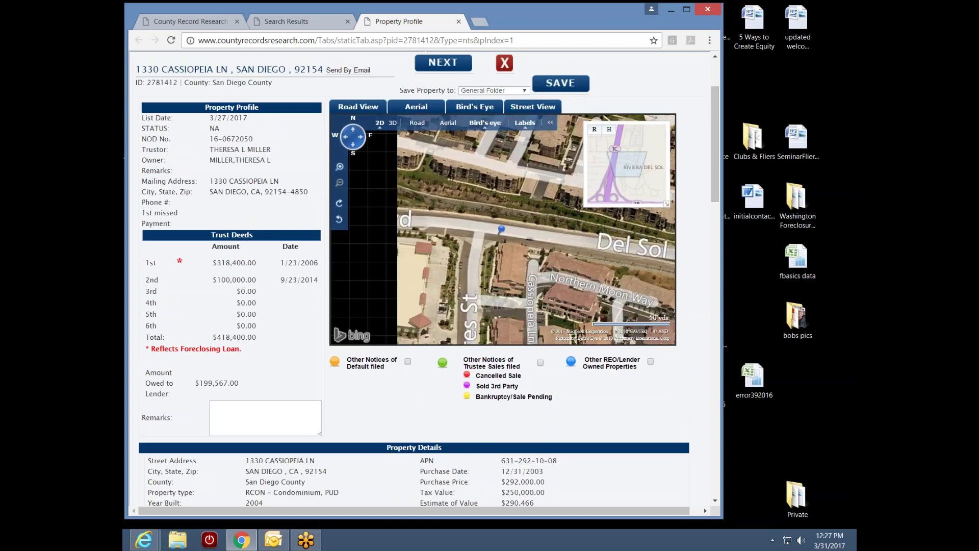
{"action": "left_click_drag", "start_coordinate": [506, 279], "coordinate": [531, 218]}
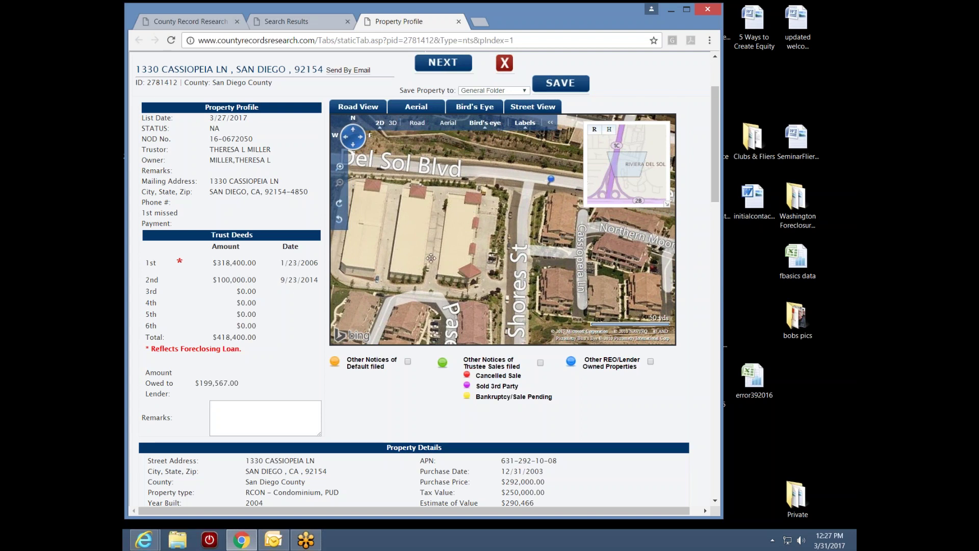
{"action": "left_click_drag", "start_coordinate": [450, 259], "coordinate": [405, 242]}
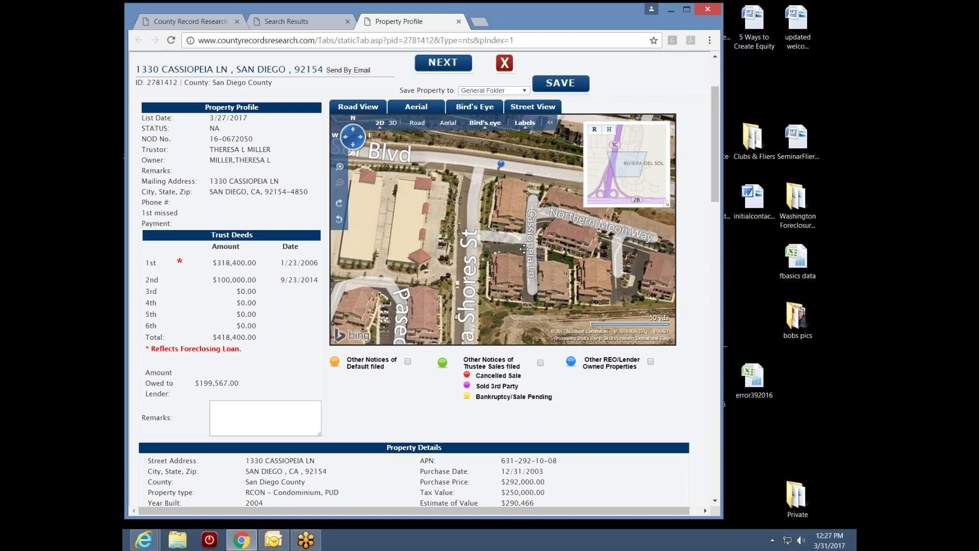
{"action": "left_click_drag", "start_coordinate": [497, 255], "coordinate": [521, 209]}
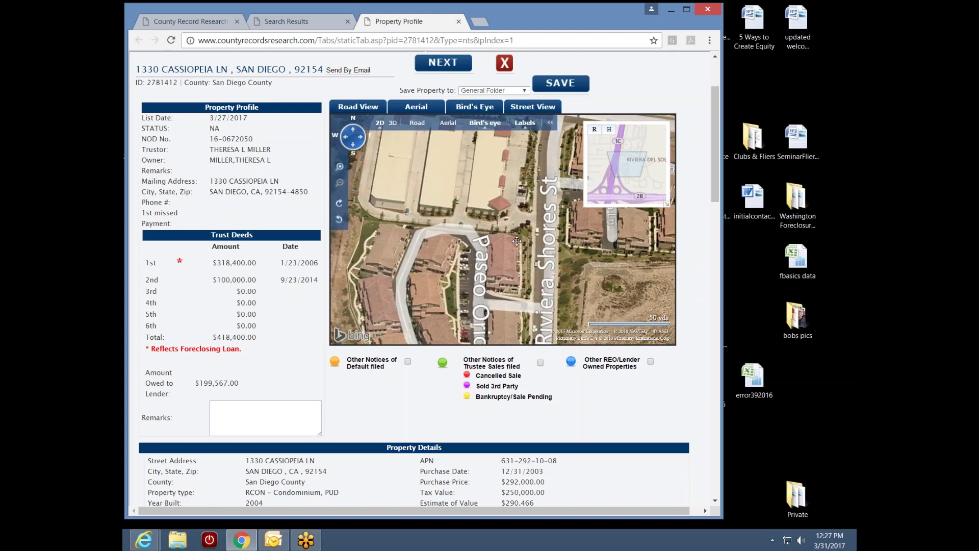
{"action": "left_click_drag", "start_coordinate": [516, 240], "coordinate": [502, 191]}
{"action": "left_click_drag", "start_coordinate": [464, 226], "coordinate": [428, 222]}
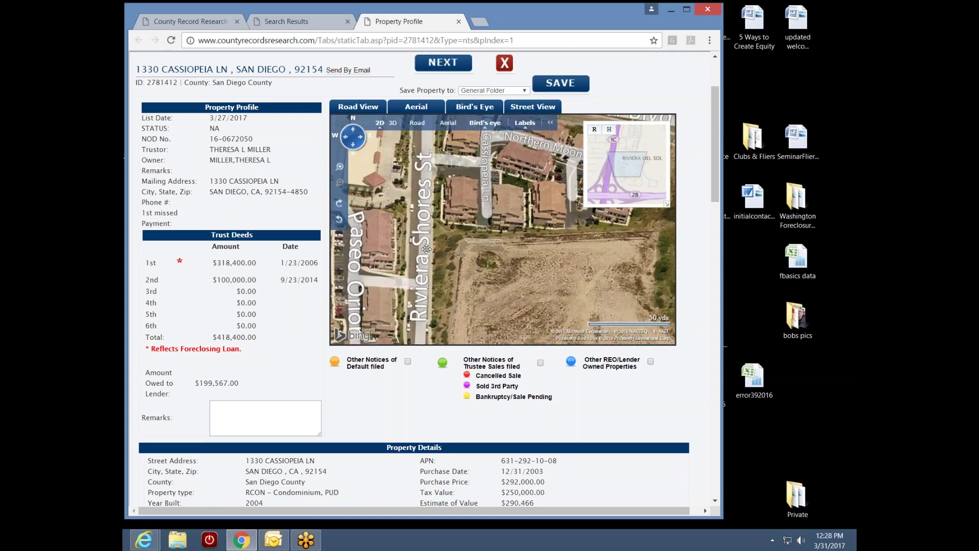
{"action": "left_click_drag", "start_coordinate": [435, 262], "coordinate": [435, 236]}
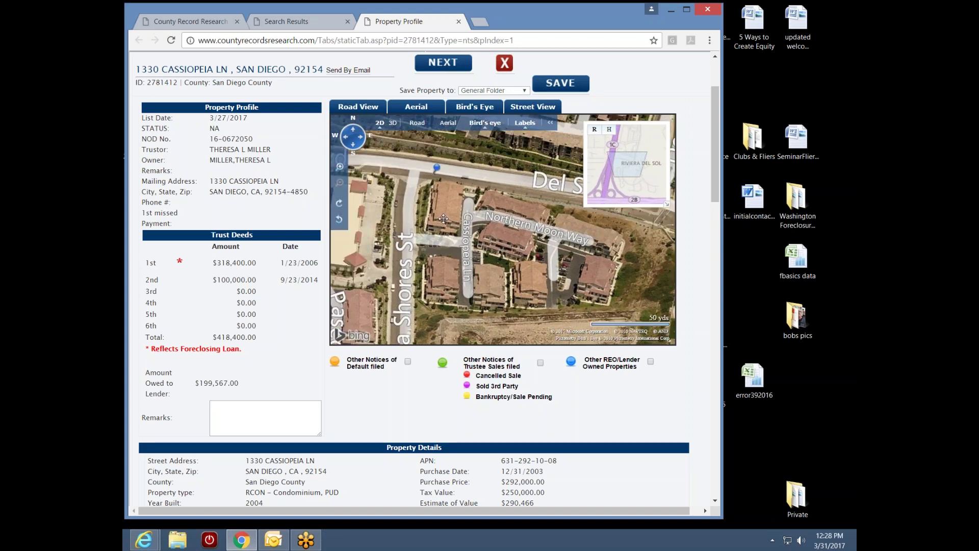
{"action": "left_click", "coordinate": [339, 204]}
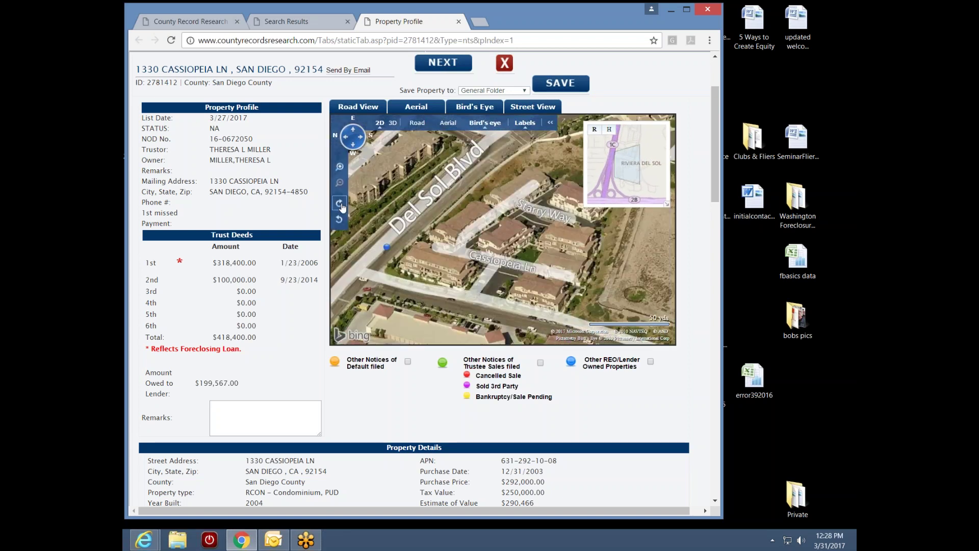
{"action": "left_click_drag", "start_coordinate": [435, 259], "coordinate": [476, 199]}
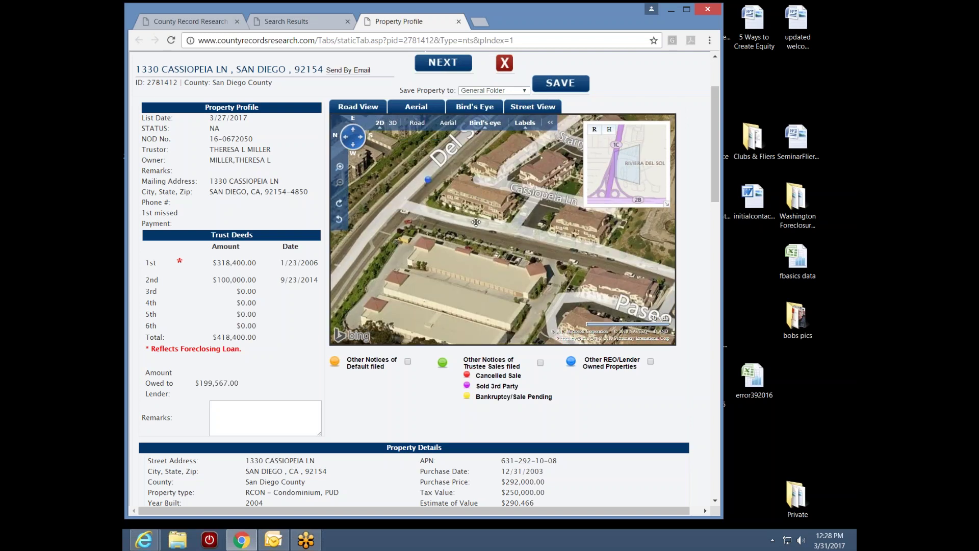
{"action": "left_click_drag", "start_coordinate": [469, 256], "coordinate": [446, 290]}
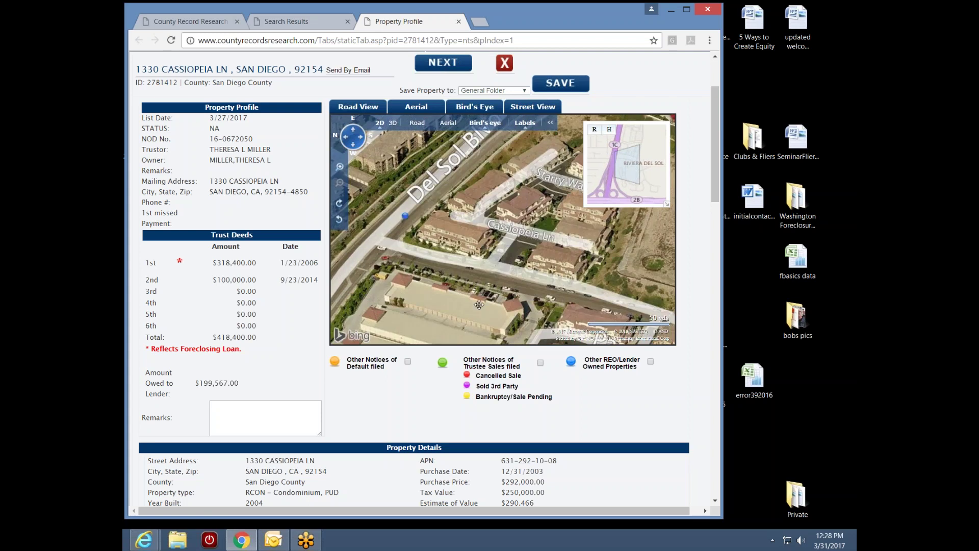
{"action": "left_click_drag", "start_coordinate": [468, 254], "coordinate": [459, 270]}
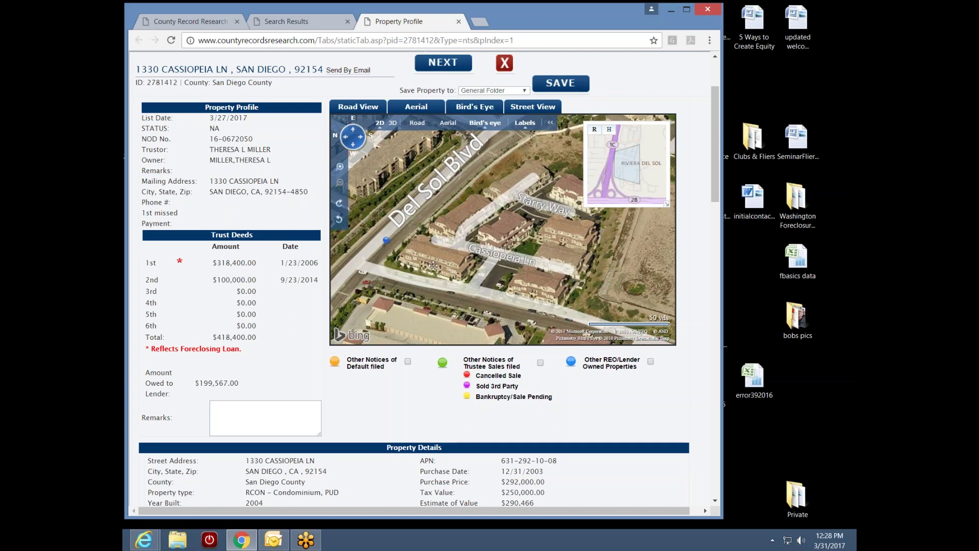
{"action": "left_click", "coordinate": [340, 204]}
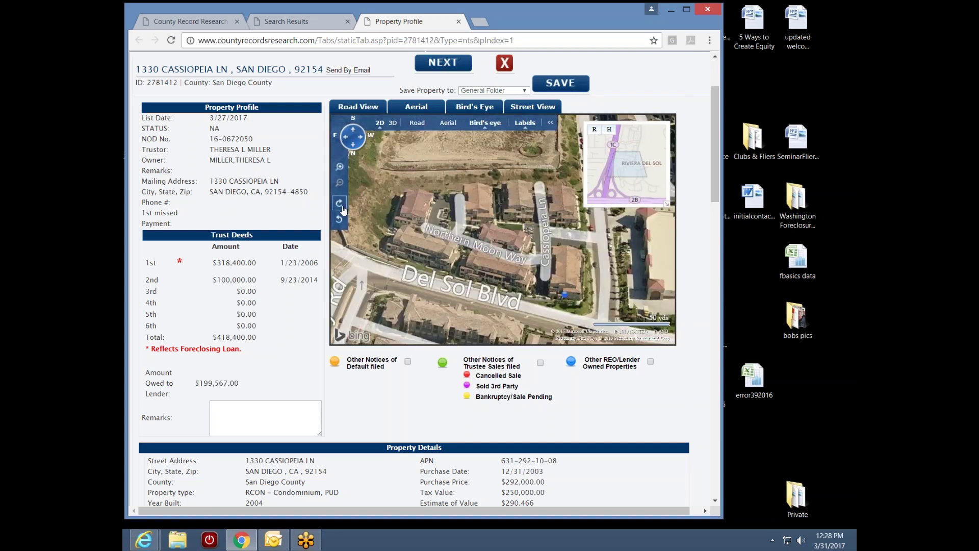
{"action": "left_click", "coordinate": [340, 204]}
{"action": "left_click", "coordinate": [340, 204]}
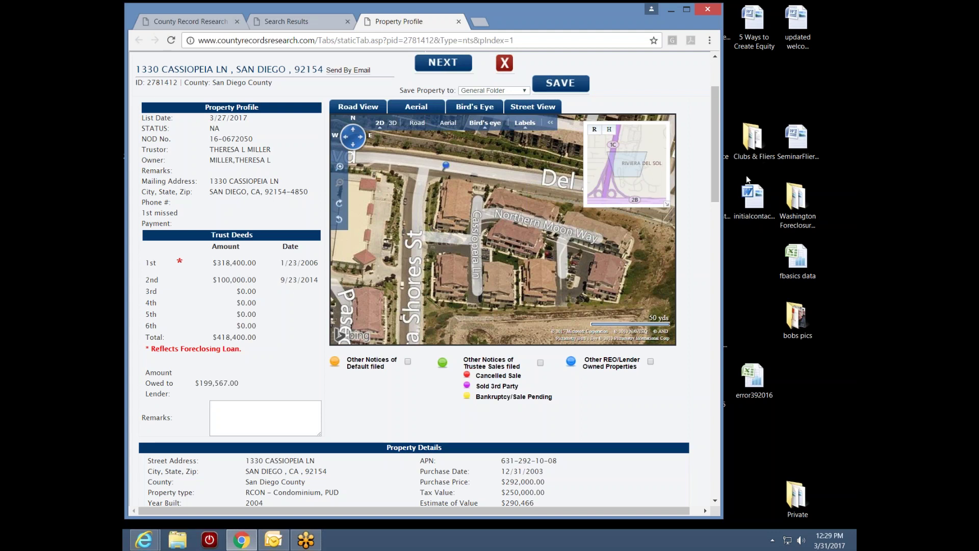
{"action": "left_click_drag", "start_coordinate": [718, 192], "coordinate": [698, 265]}
{"action": "scroll", "coordinate": [300, 449], "scroll_direction": "down", "scroll_amount": 2}
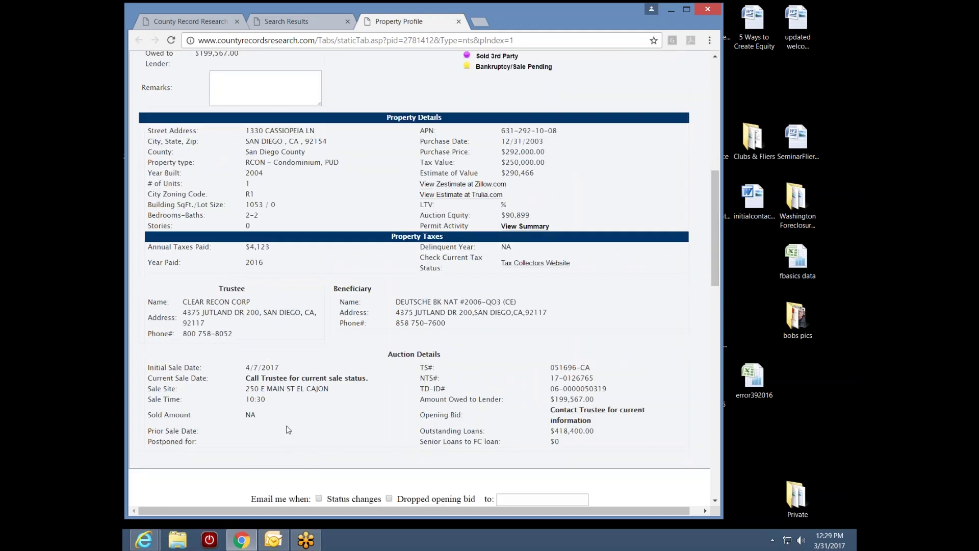
{"action": "left_click_drag", "start_coordinate": [714, 240], "coordinate": [716, 152]}
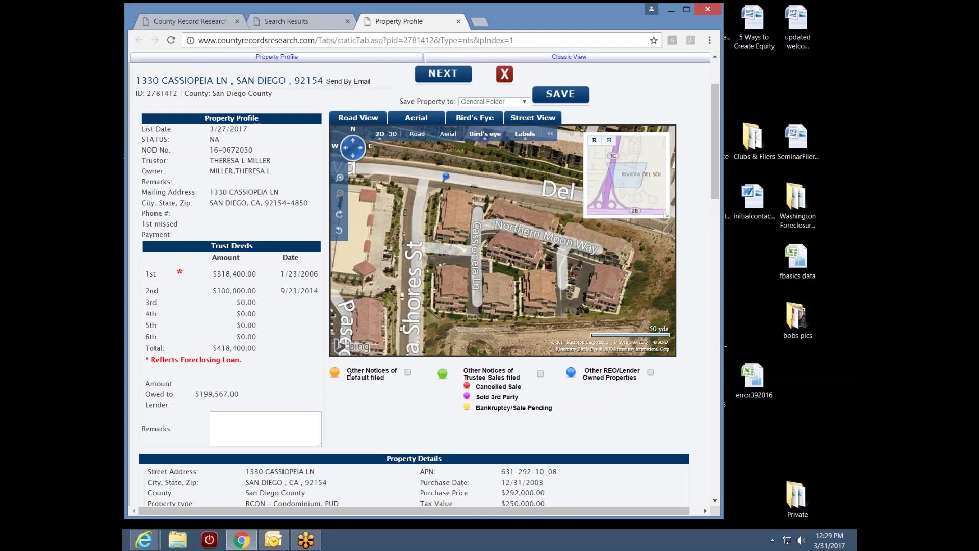
{"action": "scroll", "coordinate": [225, 305], "scroll_direction": "down", "scroll_amount": 2}
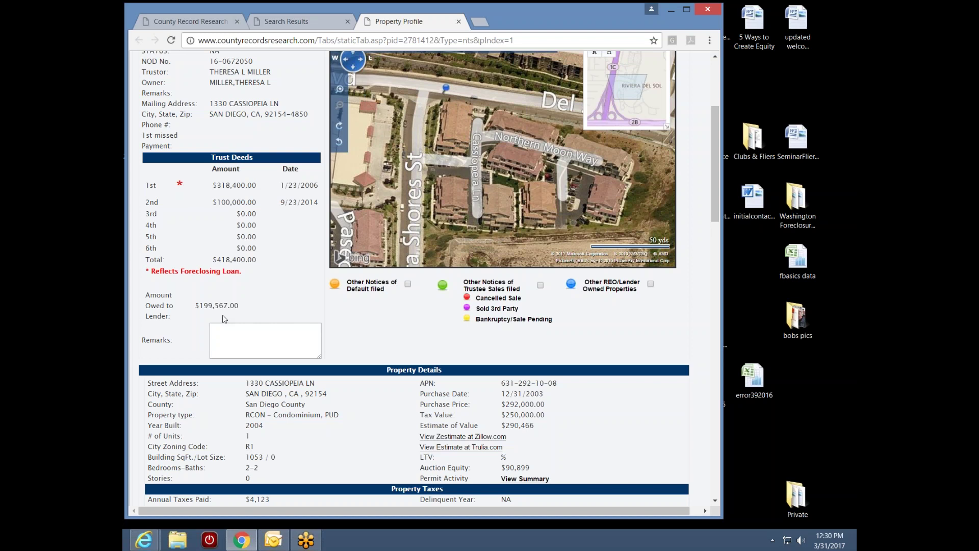
{"action": "left_click_drag", "start_coordinate": [267, 428], "coordinate": [251, 427]}
{"action": "left_click", "coordinate": [346, 356]}
{"action": "left_click_drag", "start_coordinate": [714, 203], "coordinate": [716, 179]}
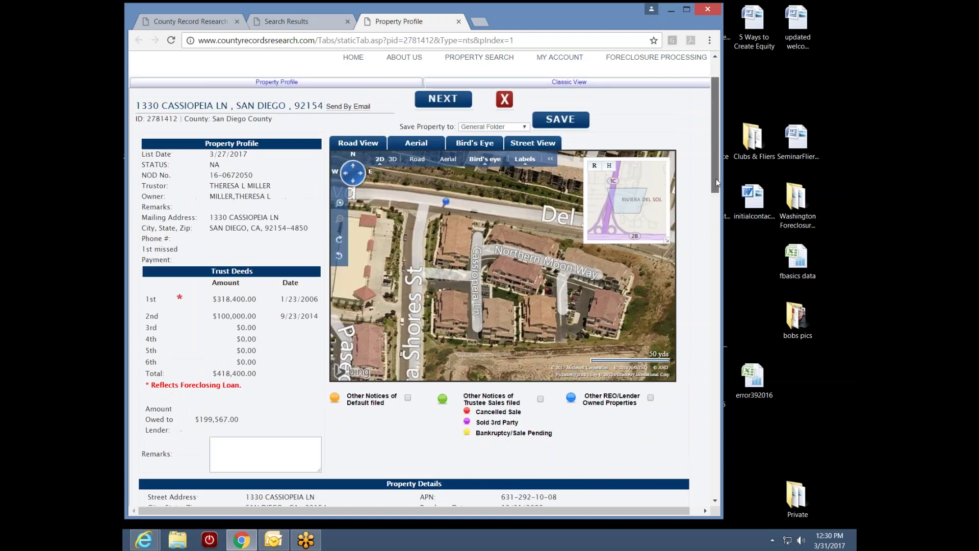
Switch the Cassiopeia Ln map to Road view and frame south San Diego at the 1.5-mile scale.
{"action": "left_click", "coordinate": [417, 159]}
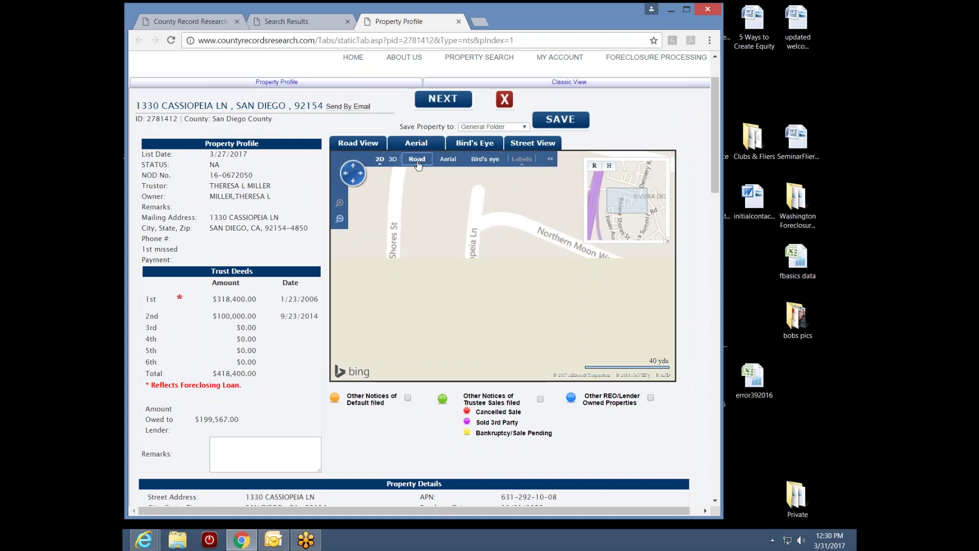
{"action": "scroll", "coordinate": [465, 286], "scroll_direction": "down", "scroll_amount": 3}
{"action": "scroll", "coordinate": [465, 285], "scroll_direction": "down", "scroll_amount": 2}
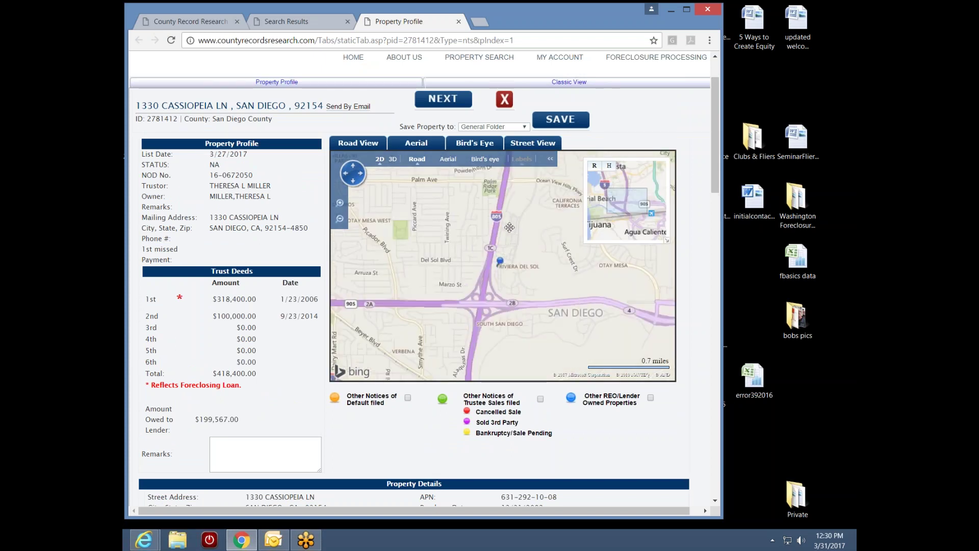
{"action": "mouse_move", "coordinate": [566, 305]}
{"action": "left_mouse_down"}
{"action": "mouse_move", "coordinate": [544, 297]}
{"action": "mouse_move", "coordinate": [569, 294]}
{"action": "left_mouse_up"}
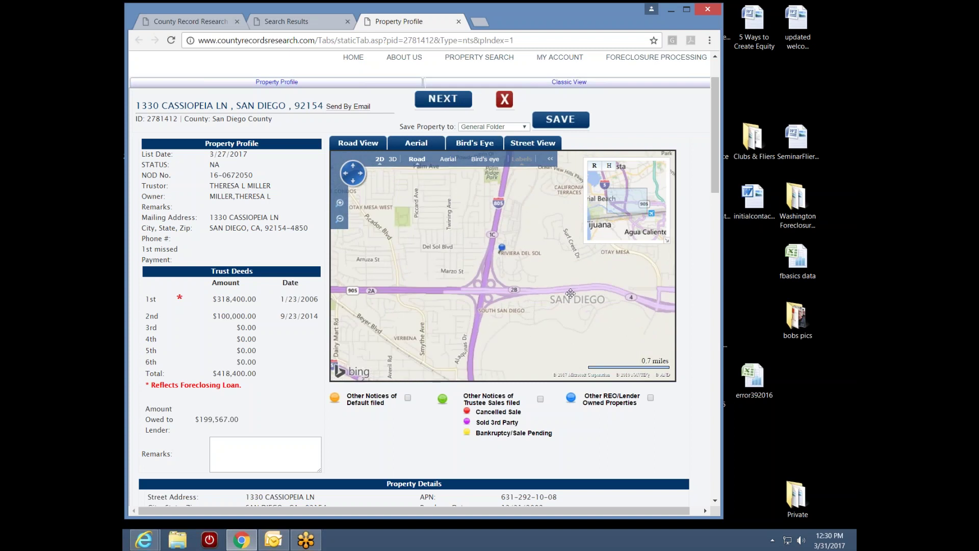
{"action": "scroll", "coordinate": [566, 300], "scroll_direction": "down", "scroll_amount": 3}
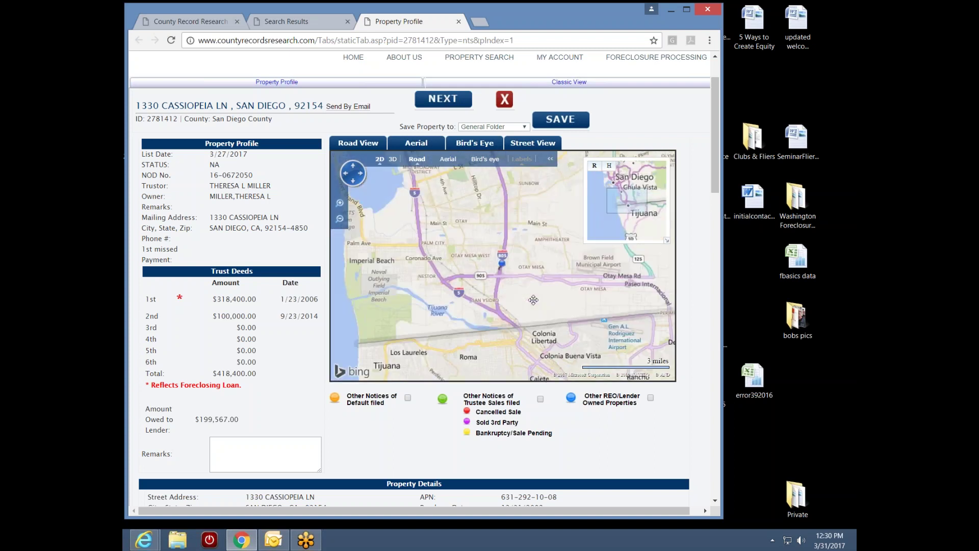
{"action": "scroll", "coordinate": [503, 280], "scroll_direction": "up", "scroll_amount": 1}
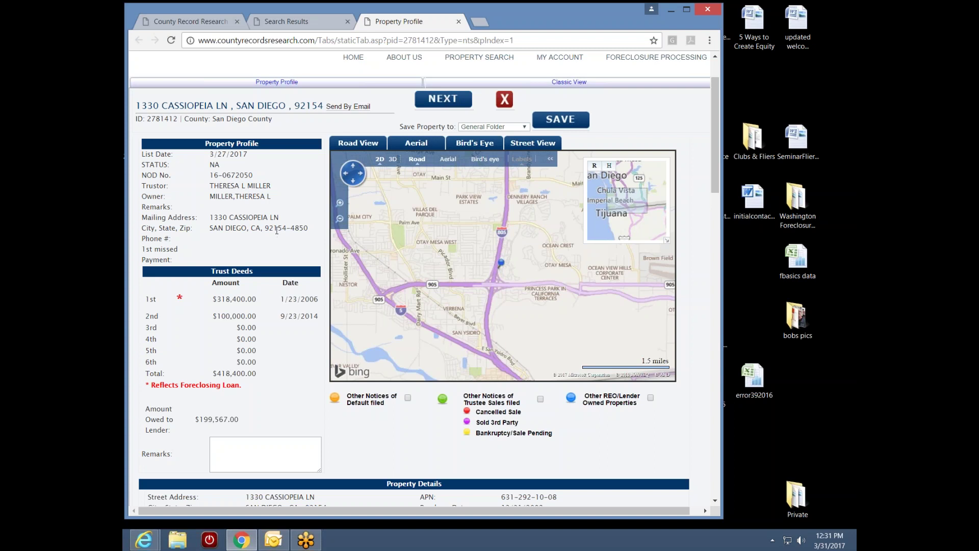
{"action": "left_click_drag", "start_coordinate": [715, 185], "coordinate": [702, 230]}
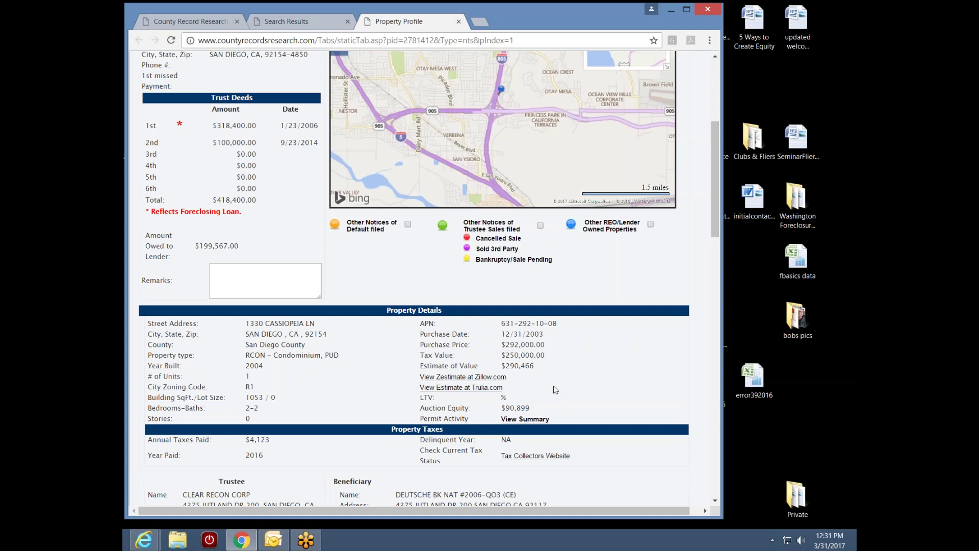
{"action": "scroll", "coordinate": [704, 250], "scroll_direction": "down", "scroll_amount": 3}
{"action": "scroll", "coordinate": [706, 255], "scroll_direction": "up", "scroll_amount": 4}
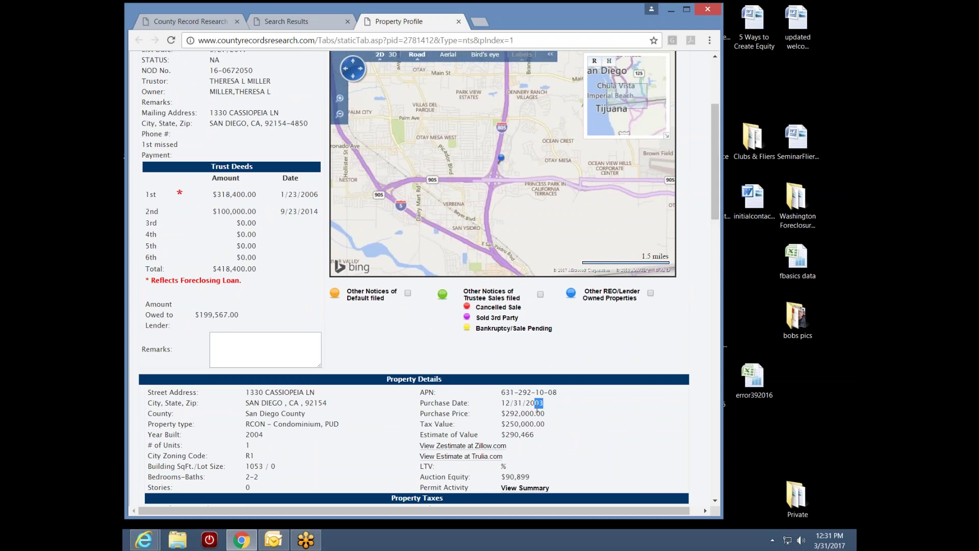
{"action": "left_click_drag", "start_coordinate": [319, 195], "coordinate": [288, 194]}
{"action": "left_click", "coordinate": [282, 205]}
{"action": "left_click_drag", "start_coordinate": [257, 194], "coordinate": [217, 194]}
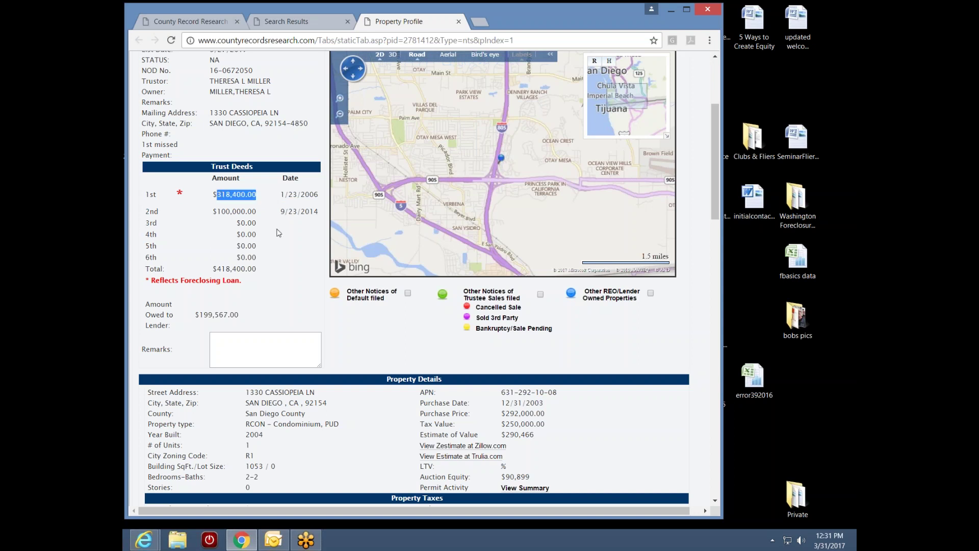
{"action": "left_click", "coordinate": [279, 234]}
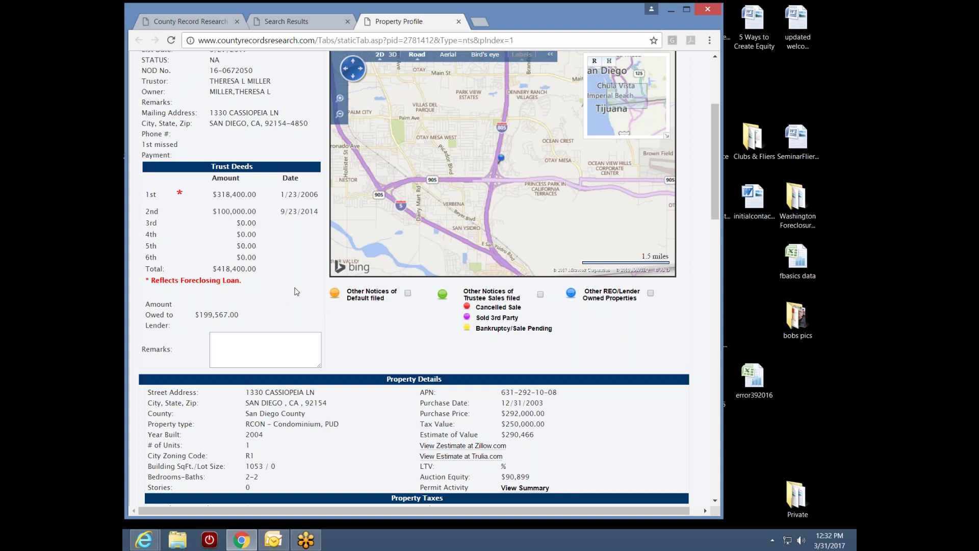
{"action": "left_click", "coordinate": [458, 22]}
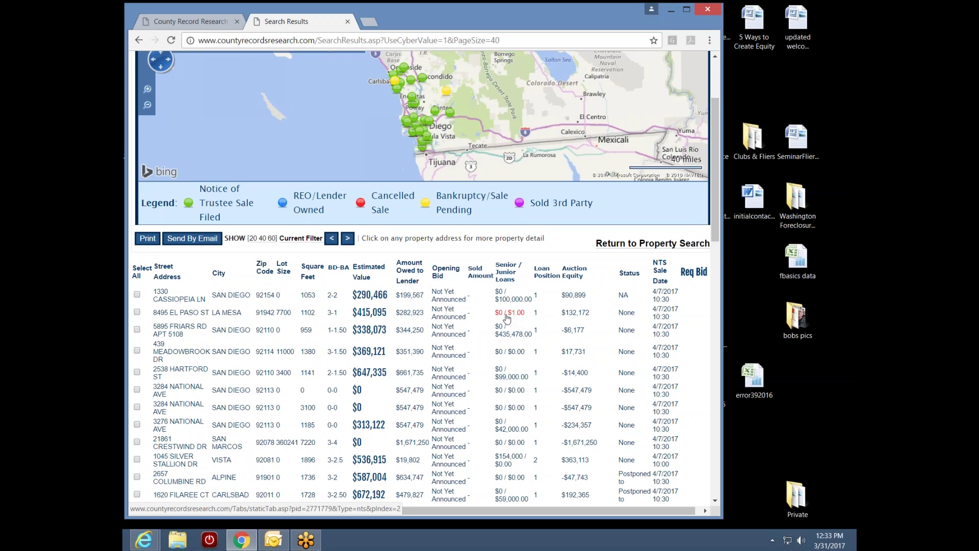
{"action": "left_click", "coordinate": [178, 317]}
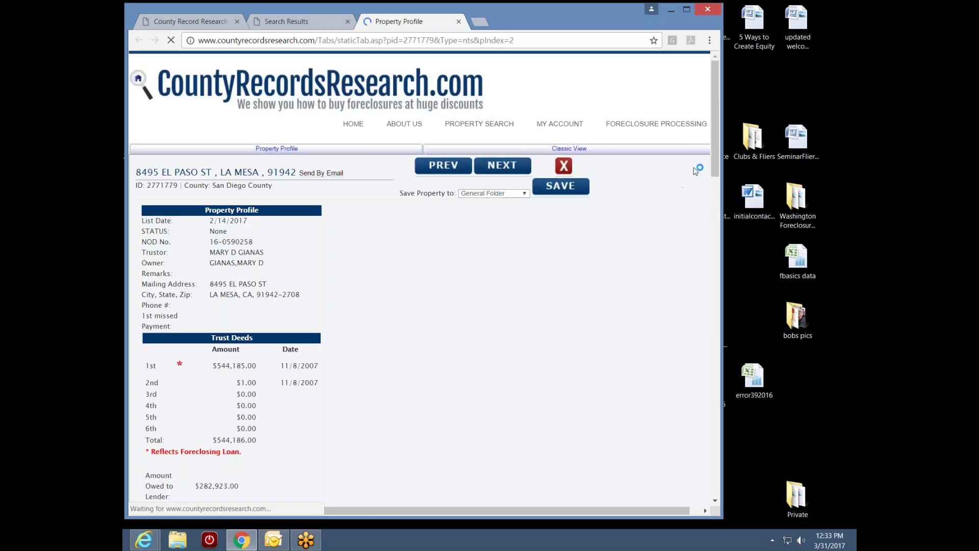
{"action": "left_click_drag", "start_coordinate": [714, 160], "coordinate": [706, 180]}
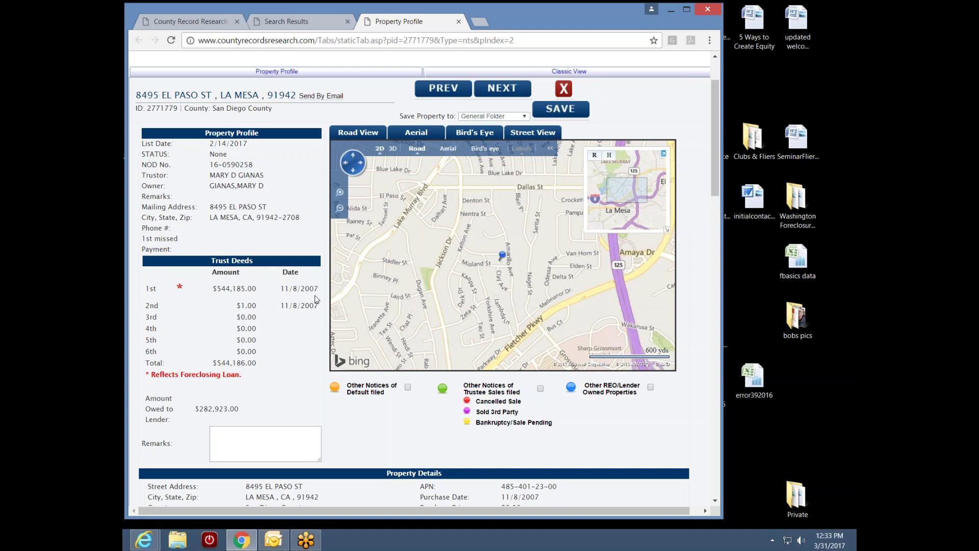
{"action": "left_click_drag", "start_coordinate": [258, 306], "coordinate": [236, 307]}
{"action": "left_click", "coordinate": [275, 347]}
{"action": "left_click_drag", "start_coordinate": [259, 289], "coordinate": [222, 288]}
{"action": "left_click", "coordinate": [276, 366]}
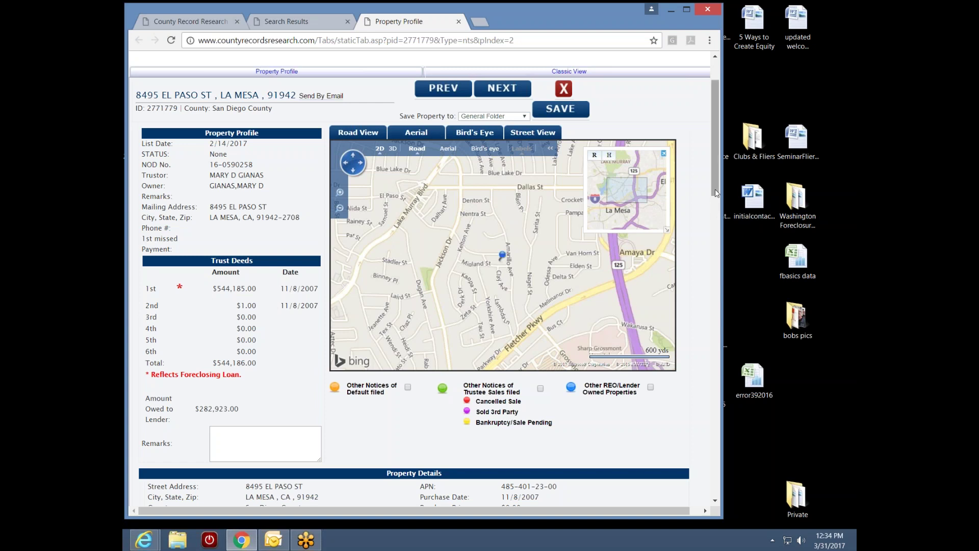
{"action": "scroll", "coordinate": [316, 311], "scroll_direction": "down", "scroll_amount": 1}
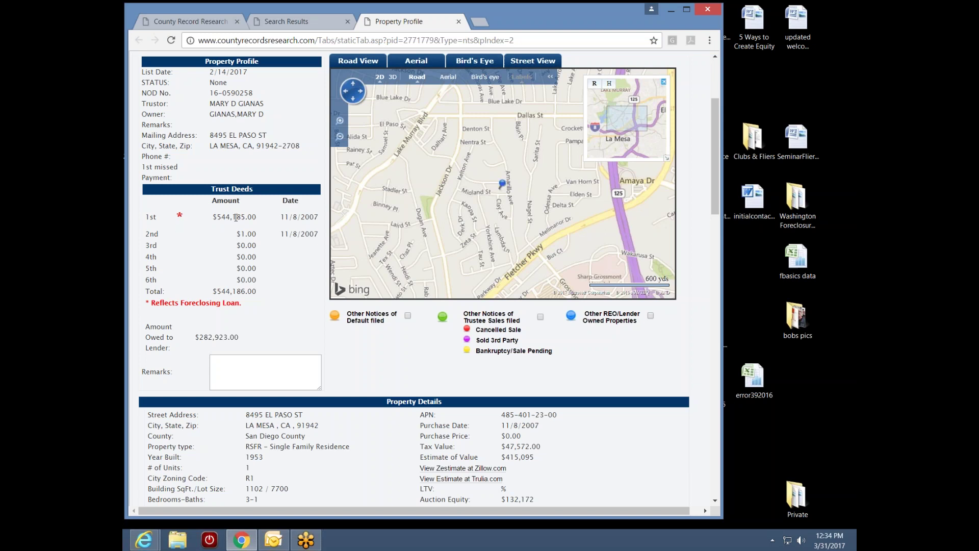
{"action": "left_click_drag", "start_coordinate": [242, 339], "coordinate": [199, 339]}
{"action": "left_click", "coordinate": [270, 343]}
{"action": "left_click_drag", "start_coordinate": [252, 340], "coordinate": [194, 338]}
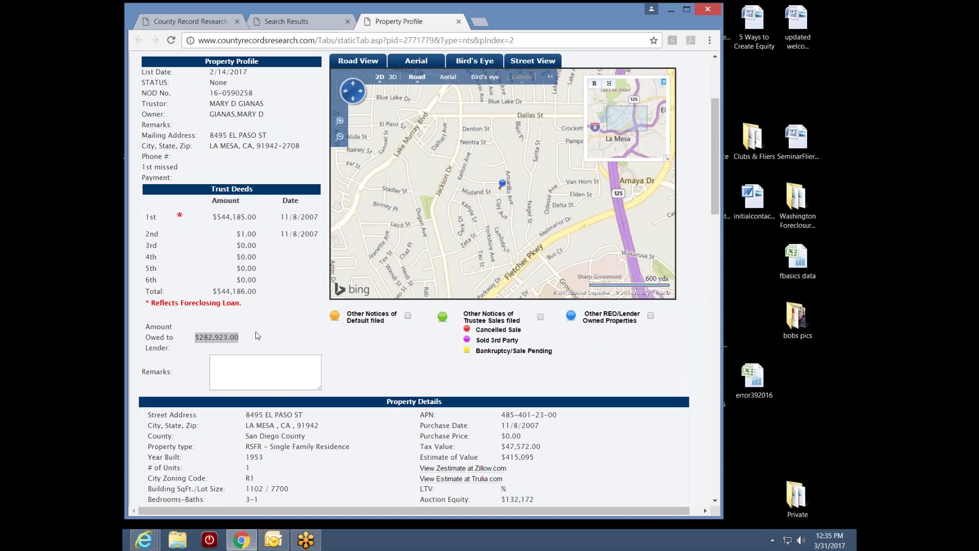
{"action": "left_click", "coordinate": [257, 335]}
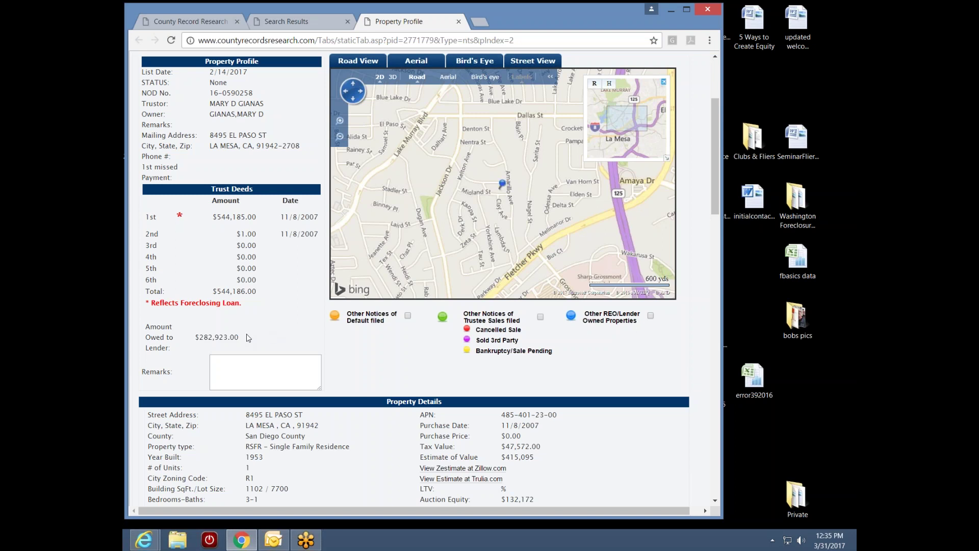
{"action": "left_click_drag", "start_coordinate": [714, 207], "coordinate": [710, 239]}
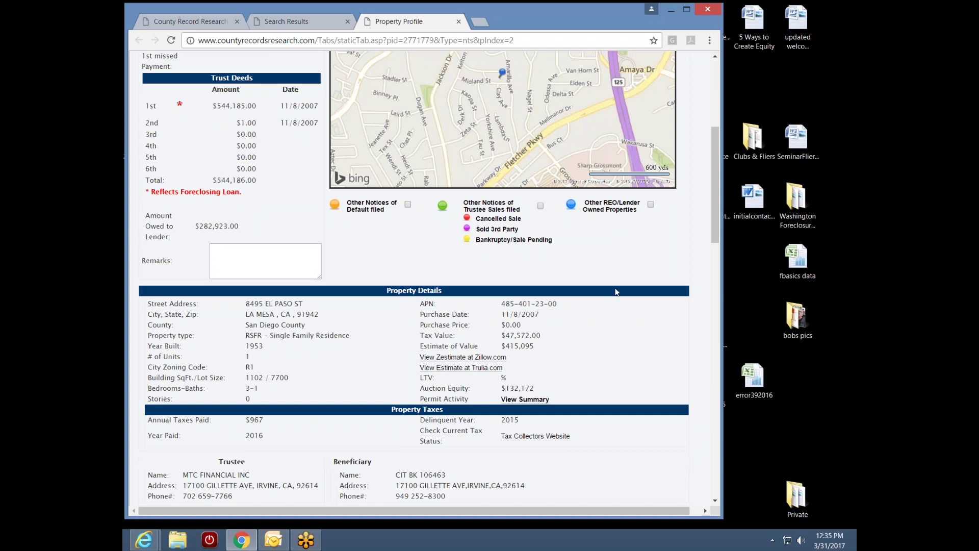
{"action": "left_click_drag", "start_coordinate": [715, 234], "coordinate": [715, 197]}
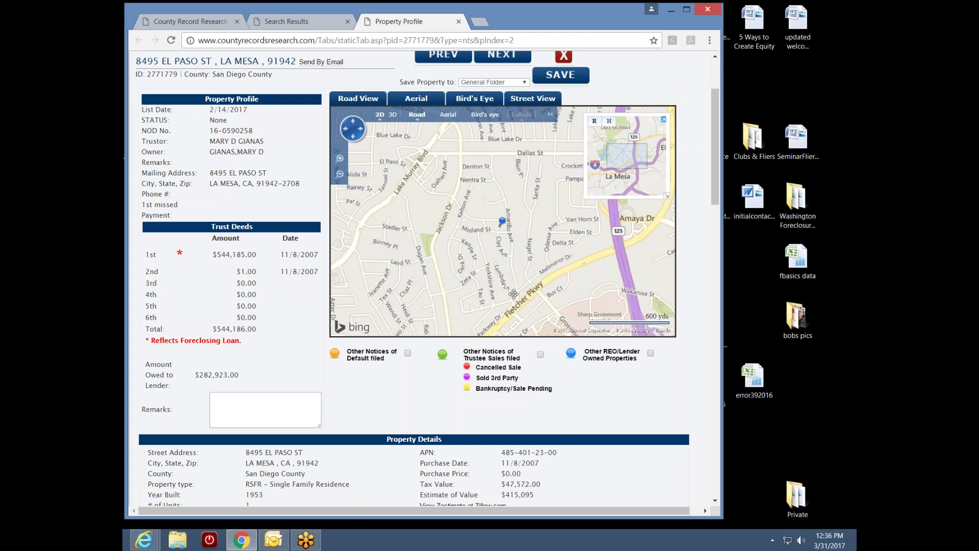
{"action": "scroll", "coordinate": [503, 272], "scroll_direction": "up", "scroll_amount": 2}
{"action": "left_click", "coordinate": [485, 114]}
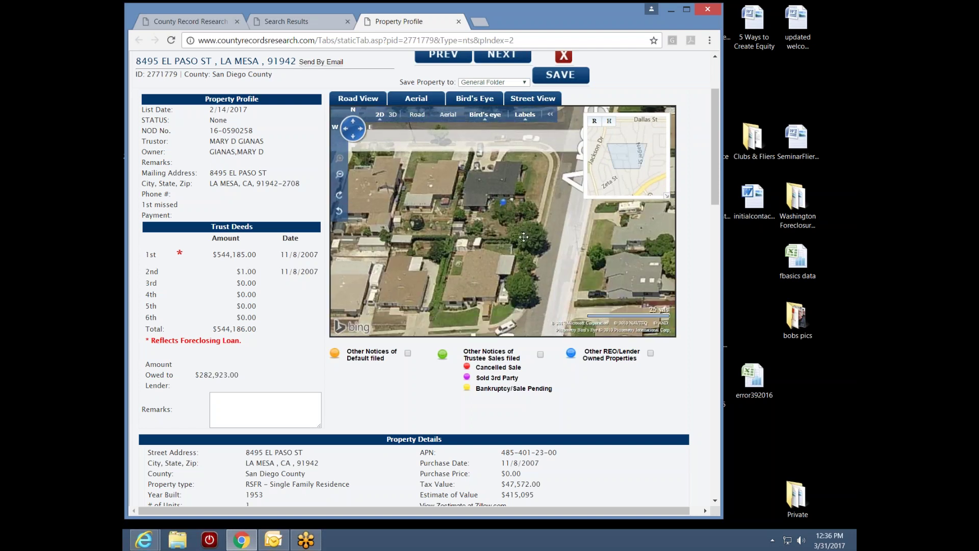
{"action": "left_click", "coordinate": [340, 196]}
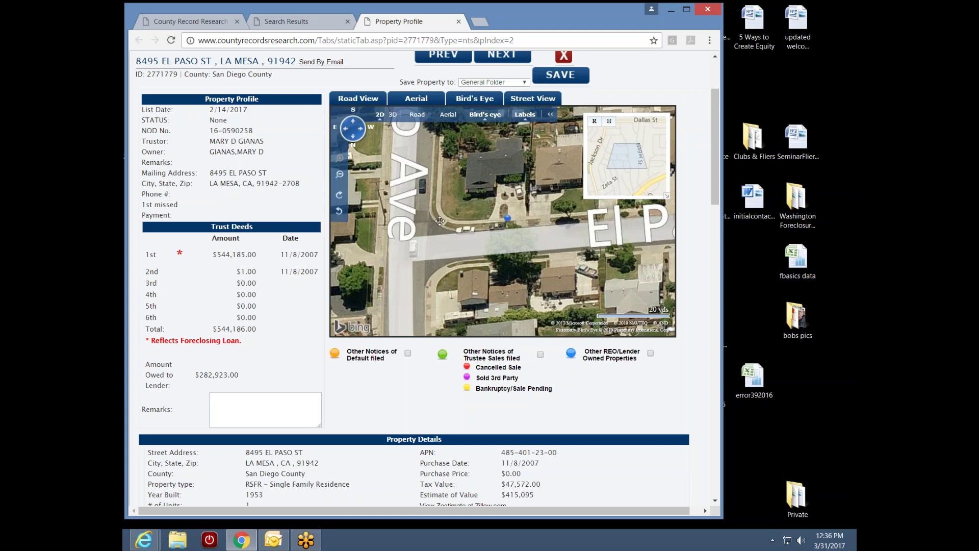
{"action": "left_click_drag", "start_coordinate": [460, 213], "coordinate": [546, 224]}
{"action": "scroll", "coordinate": [515, 230], "scroll_direction": "down", "scroll_amount": 1}
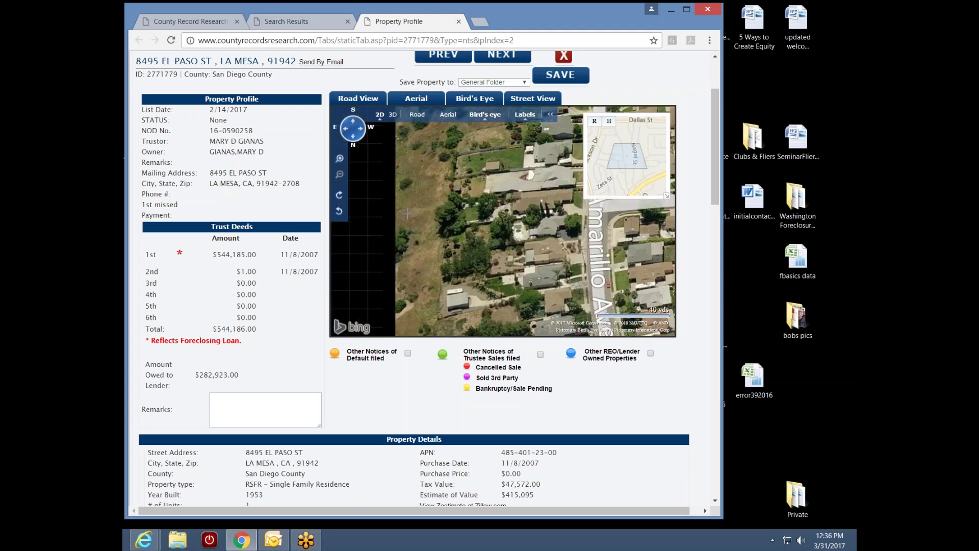
{"action": "left_click_drag", "start_coordinate": [477, 254], "coordinate": [410, 247]}
{"action": "scroll", "coordinate": [533, 234], "scroll_direction": "down", "scroll_amount": 1}
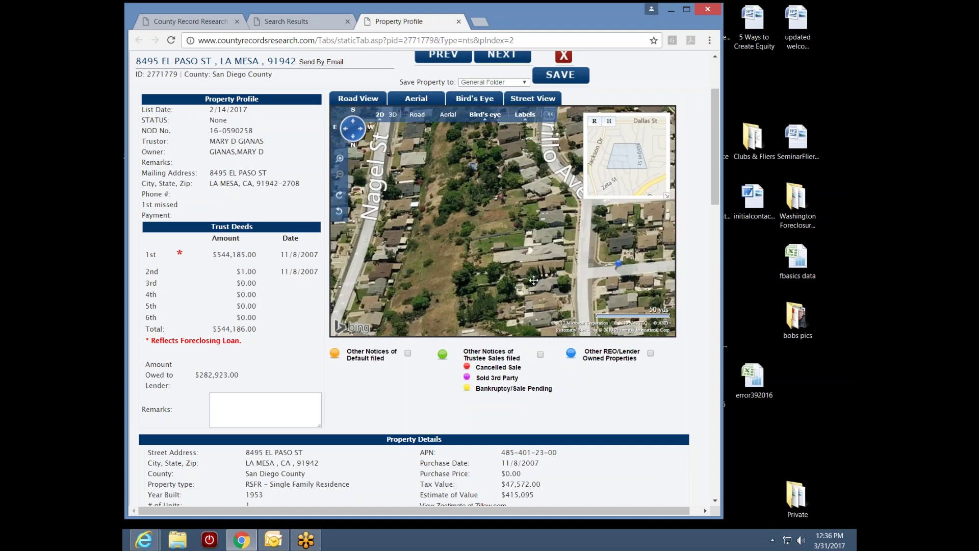
{"action": "left_click_drag", "start_coordinate": [547, 212], "coordinate": [503, 279]}
{"action": "scroll", "coordinate": [450, 291], "scroll_direction": "up", "scroll_amount": 1}
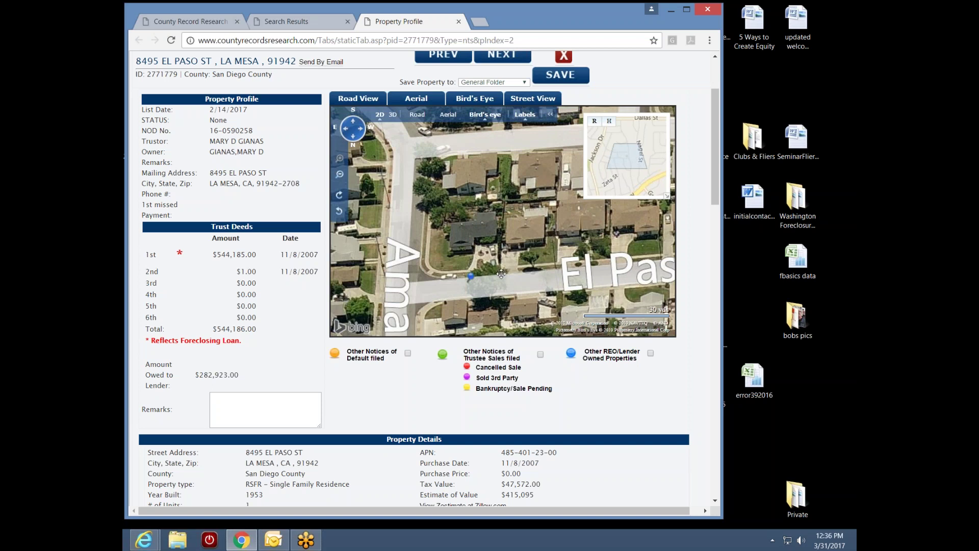
{"action": "left_click_drag", "start_coordinate": [717, 190], "coordinate": [717, 239]}
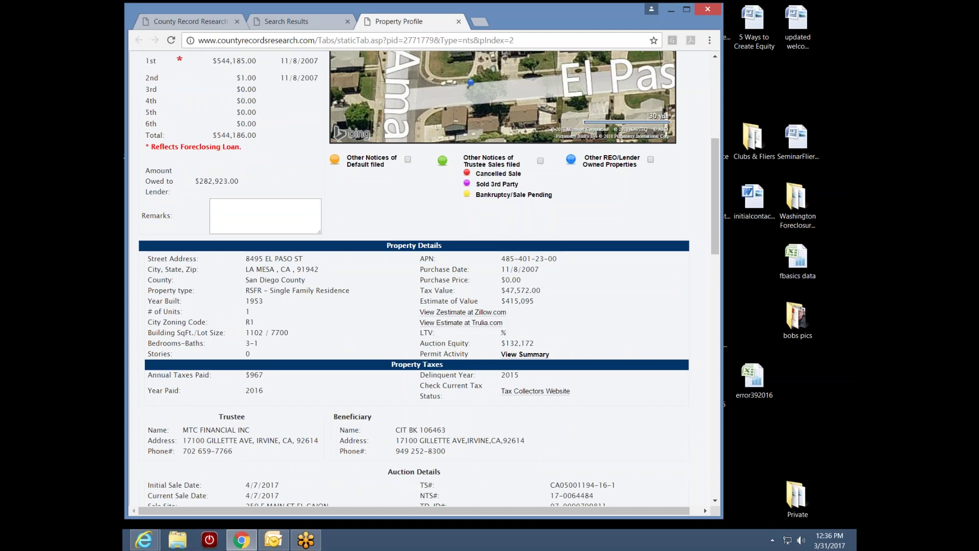
{"action": "left_click", "coordinate": [490, 312]}
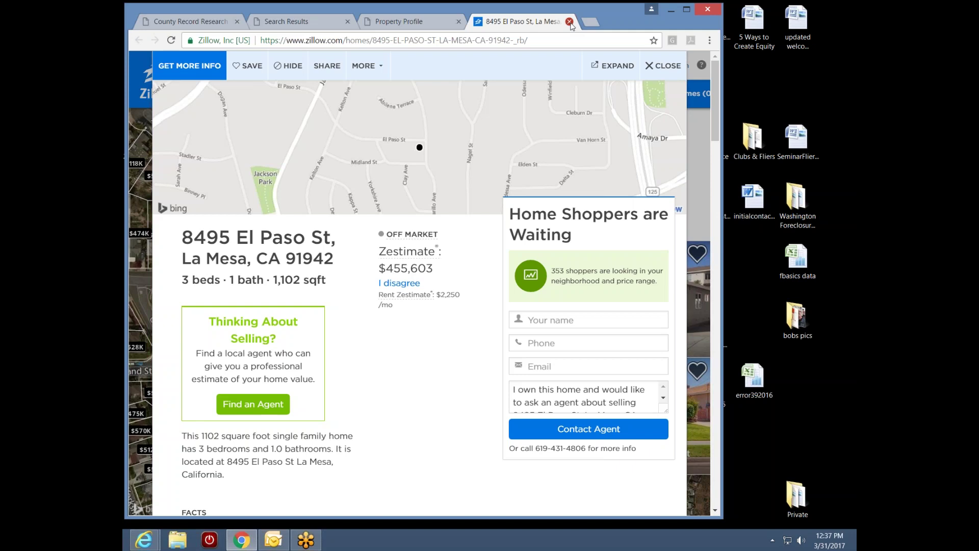
{"action": "left_click", "coordinate": [570, 22]}
{"action": "left_click_drag", "start_coordinate": [715, 234], "coordinate": [712, 199]}
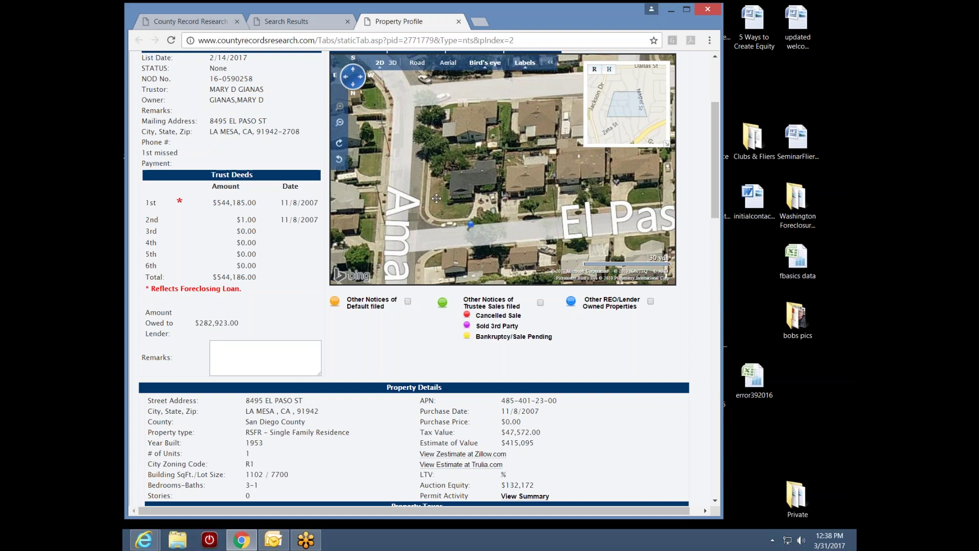
{"action": "left_click_drag", "start_coordinate": [712, 194], "coordinate": [713, 175]}
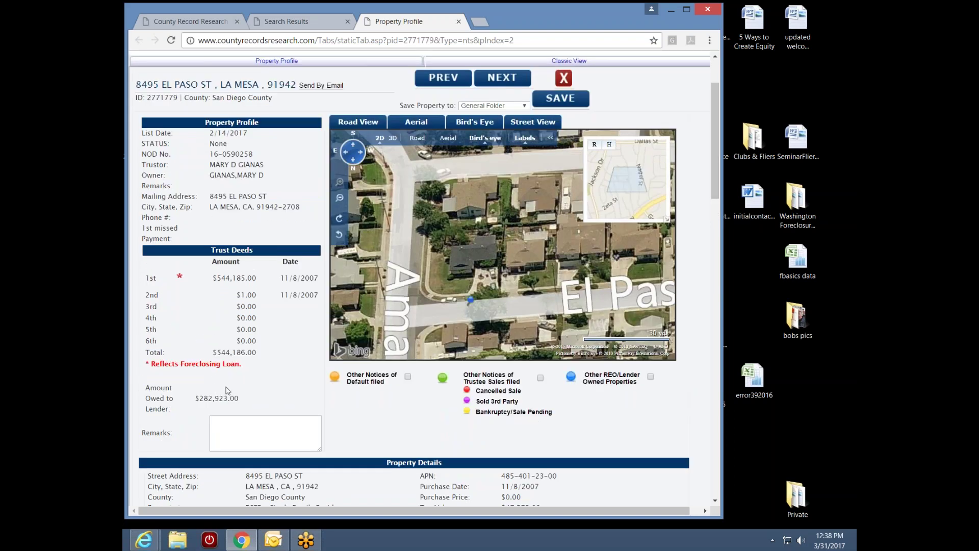
{"action": "left_click_drag", "start_coordinate": [715, 184], "coordinate": [689, 271]}
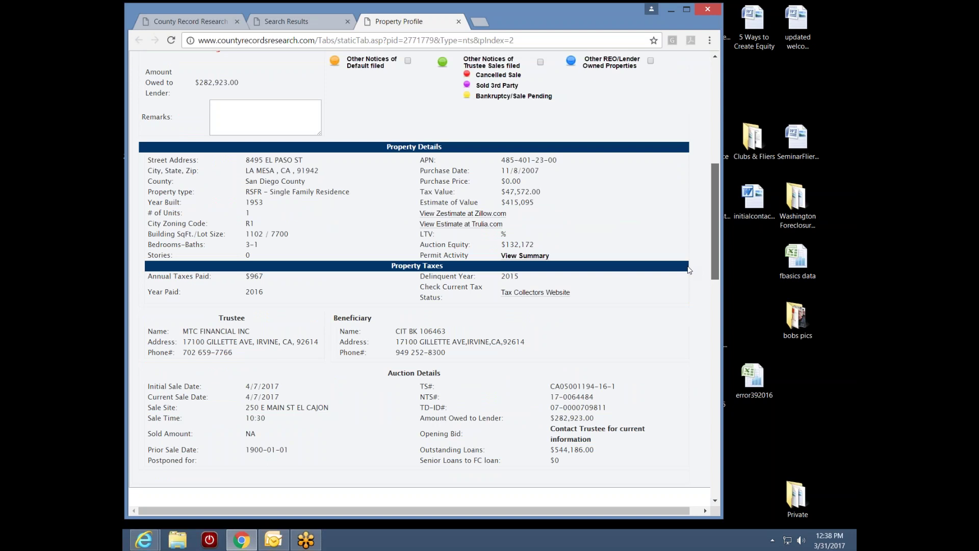
{"action": "left_click_drag", "start_coordinate": [688, 270], "coordinate": [690, 256]}
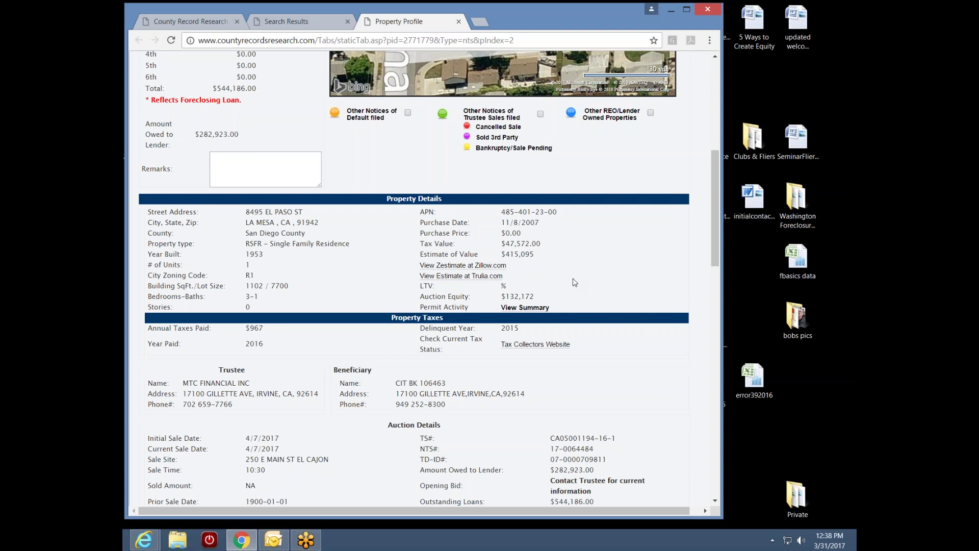
{"action": "left_click_drag", "start_coordinate": [716, 246], "coordinate": [727, 198]}
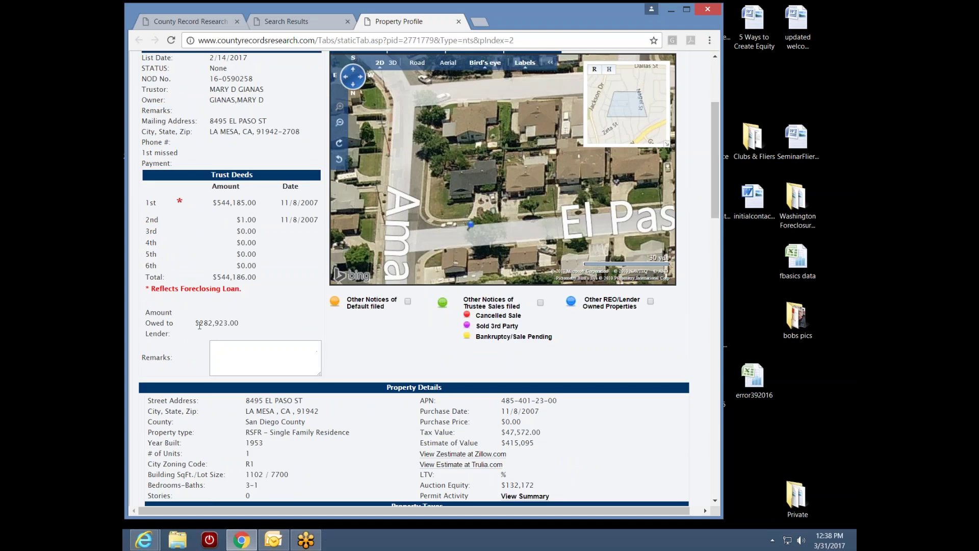
{"action": "left_click_drag", "start_coordinate": [245, 326], "coordinate": [202, 325]}
{"action": "left_click", "coordinate": [247, 324]}
{"action": "left_click", "coordinate": [458, 21]}
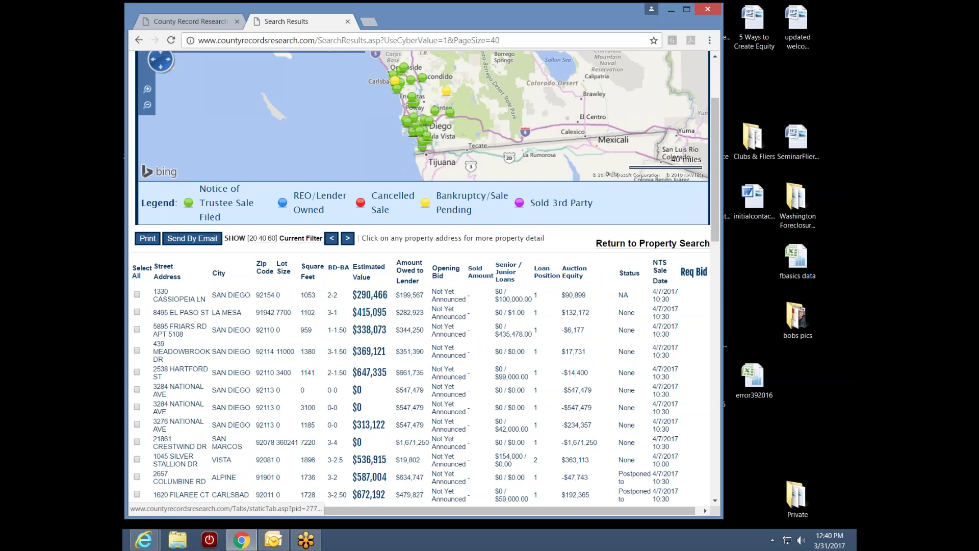
{"action": "left_click", "coordinate": [181, 330]}
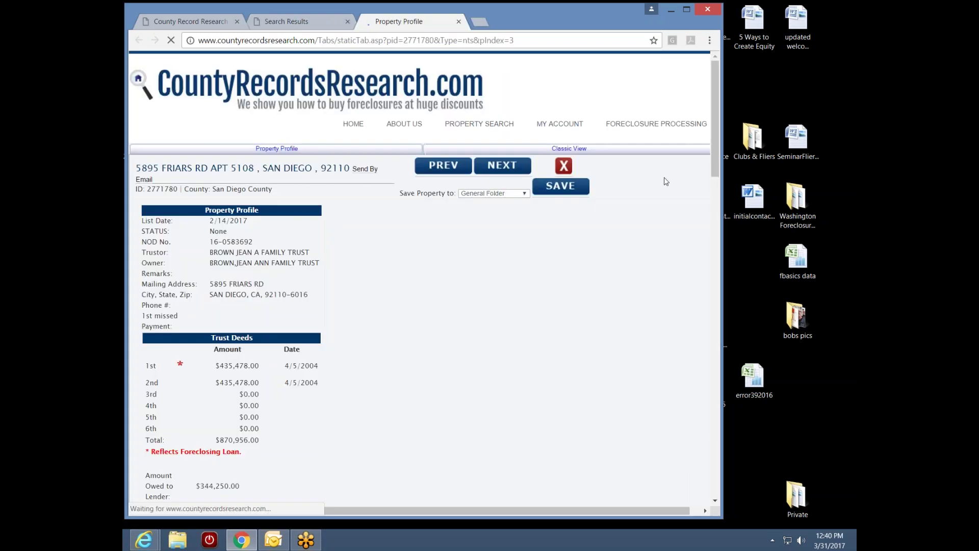
{"action": "scroll", "coordinate": [268, 267], "scroll_direction": "down", "scroll_amount": 2}
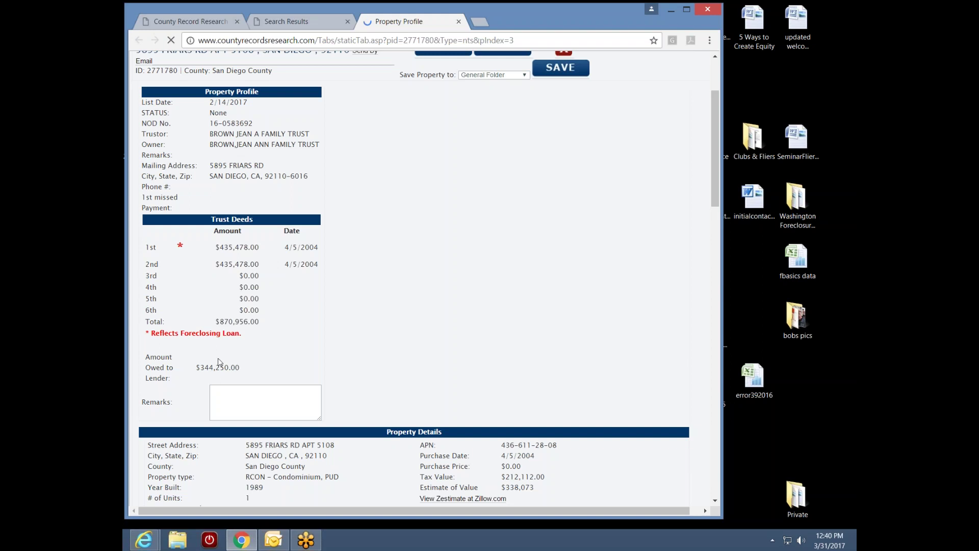
{"action": "double_click", "coordinate": [236, 368]}
{"action": "left_click", "coordinate": [283, 329]}
{"action": "left_click_drag", "start_coordinate": [714, 193], "coordinate": [694, 255]}
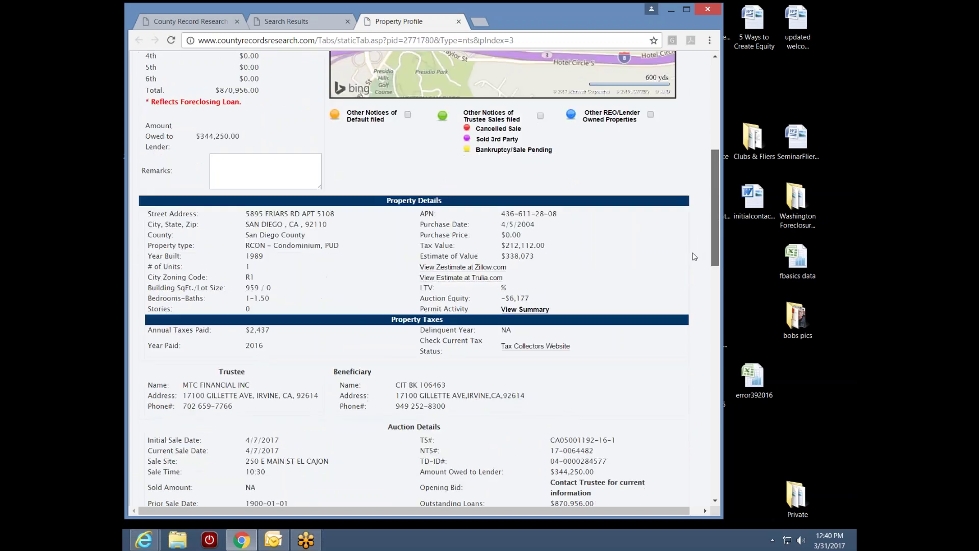
{"action": "scroll", "coordinate": [694, 255], "scroll_direction": "down", "scroll_amount": 1}
{"action": "scroll", "coordinate": [689, 259], "scroll_direction": "up", "scroll_amount": 5}
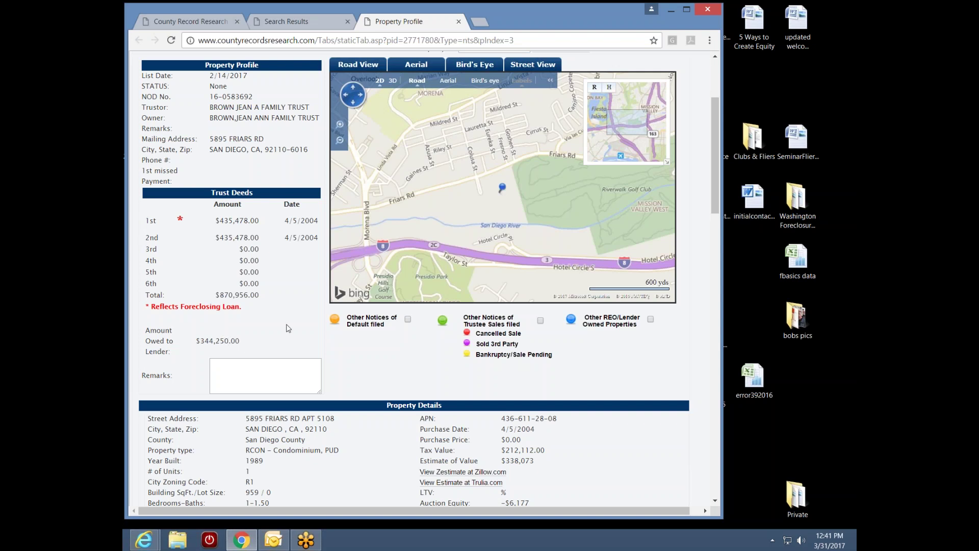
{"action": "left_click_drag", "start_coordinate": [718, 170], "coordinate": [721, 233]}
{"action": "scroll", "coordinate": [323, 368], "scroll_direction": "down", "scroll_amount": 3}
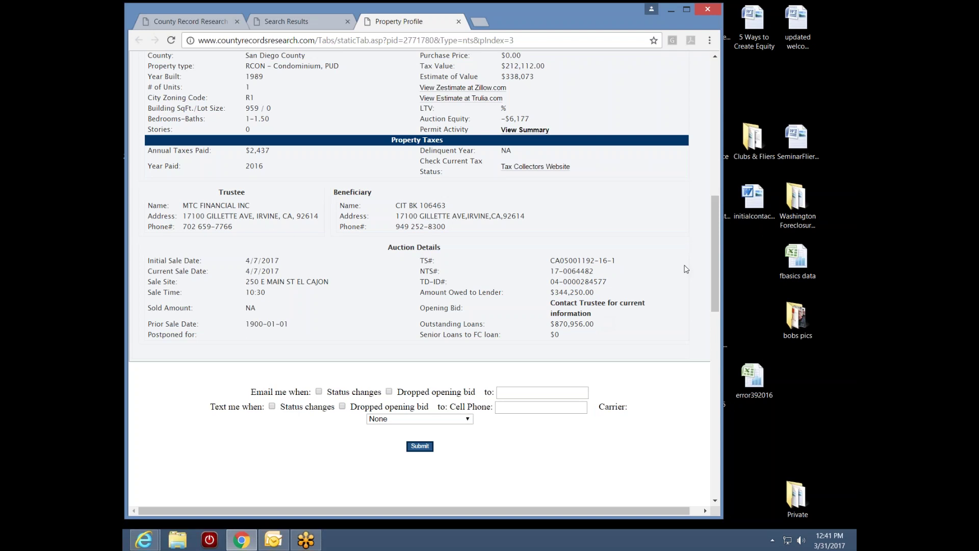
{"action": "scroll", "coordinate": [714, 276], "scroll_direction": "up", "scroll_amount": 5}
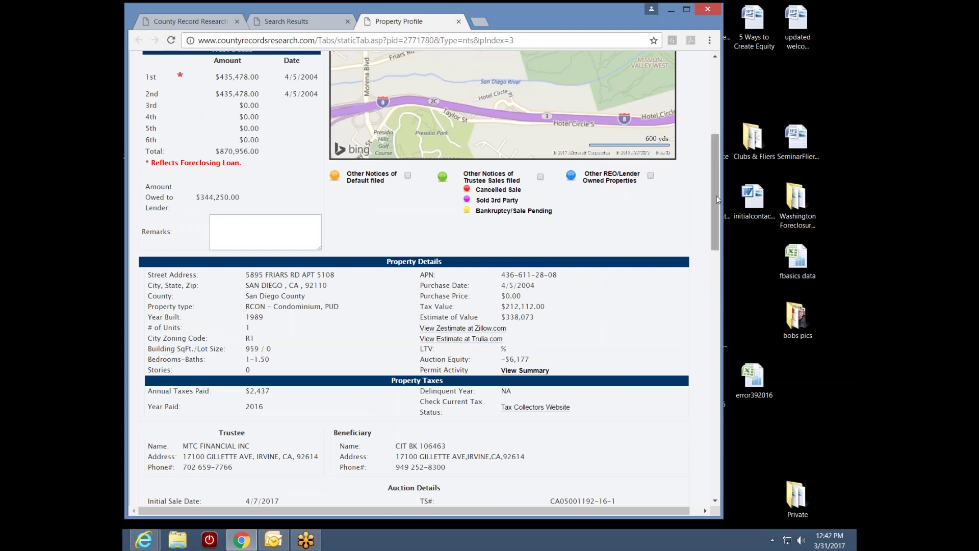
{"action": "scroll", "coordinate": [717, 198], "scroll_direction": "up", "scroll_amount": 2}
{"action": "scroll", "coordinate": [718, 199], "scroll_direction": "down", "scroll_amount": 9}
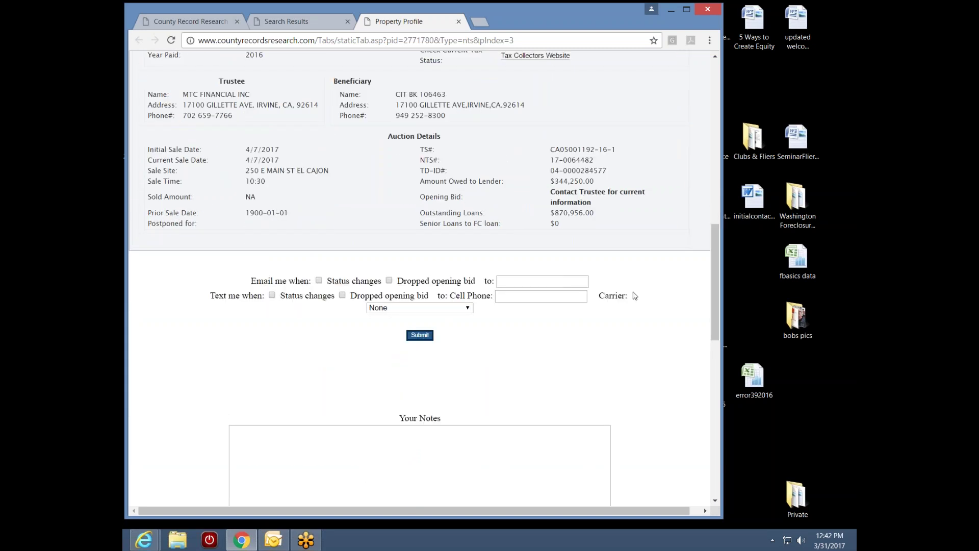
Tick 'Status changes' for email alerts, enter the user's email address, and submit.
{"action": "left_click", "coordinate": [319, 280]}
{"action": "left_click", "coordinate": [509, 282]}
{"action": "left_click", "coordinate": [509, 282]}
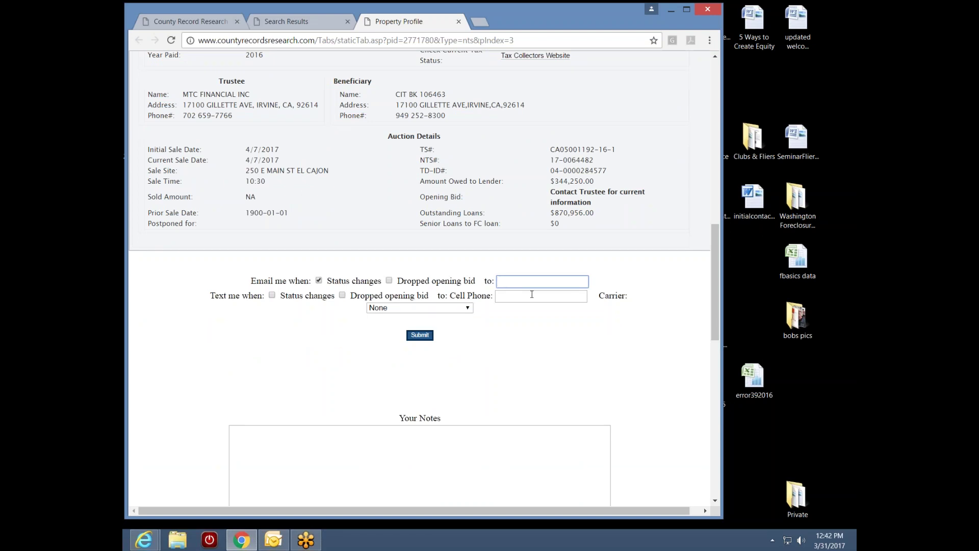
{"action": "key", "text": "Tab"}
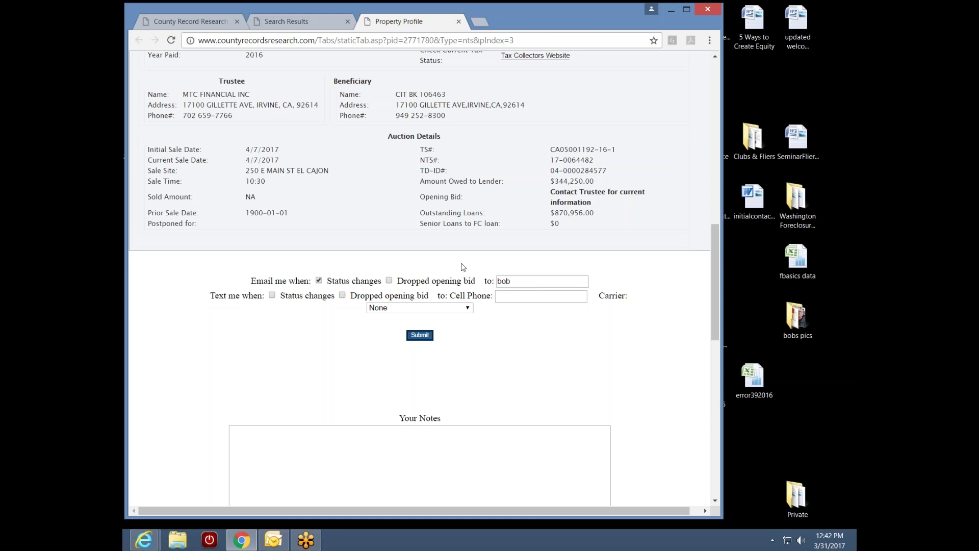
{"action": "left_click", "coordinate": [527, 280]}
{"action": "left_click", "coordinate": [532, 281]}
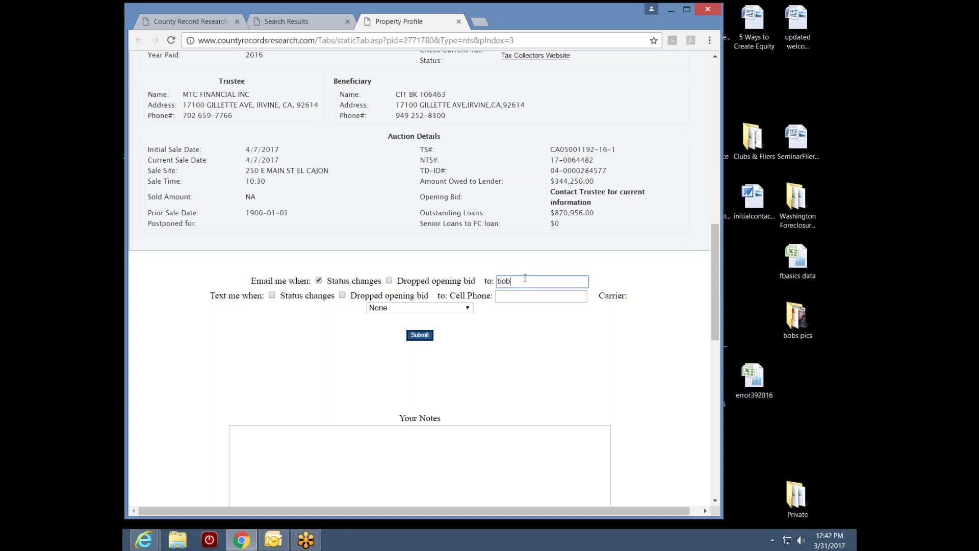
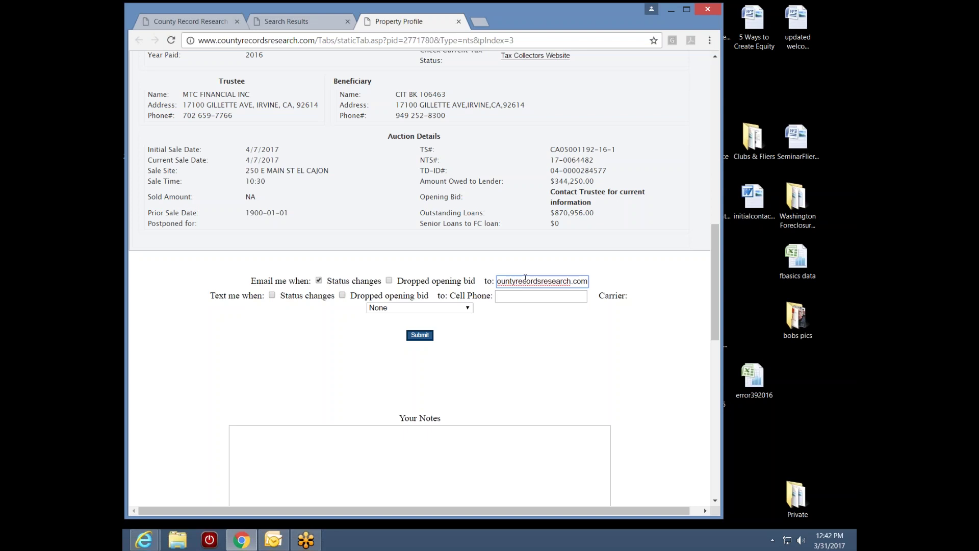
{"action": "key", "text": "Left"}
{"action": "key", "text": "Left"}
{"action": "key", "text": "Left"}
{"action": "key", "text": "Left"}
{"action": "key", "text": "Left"}
{"action": "key", "text": "Left"}
{"action": "key", "text": "Left"}
{"action": "key", "text": "Left"}
{"action": "key", "text": "Left"}
{"action": "key", "text": "Left"}
{"action": "key", "text": "Left"}
{"action": "key", "text": "Left"}
{"action": "key", "text": "Left"}
{"action": "key", "text": "Left"}
{"action": "key", "text": "Left"}
{"action": "key", "text": "Left"}
{"action": "key", "text": "Left"}
{"action": "key", "text": "Left"}
{"action": "key", "text": "Left"}
{"action": "key", "text": "Left"}
{"action": "key", "text": "Left"}
{"action": "key", "text": "Left"}
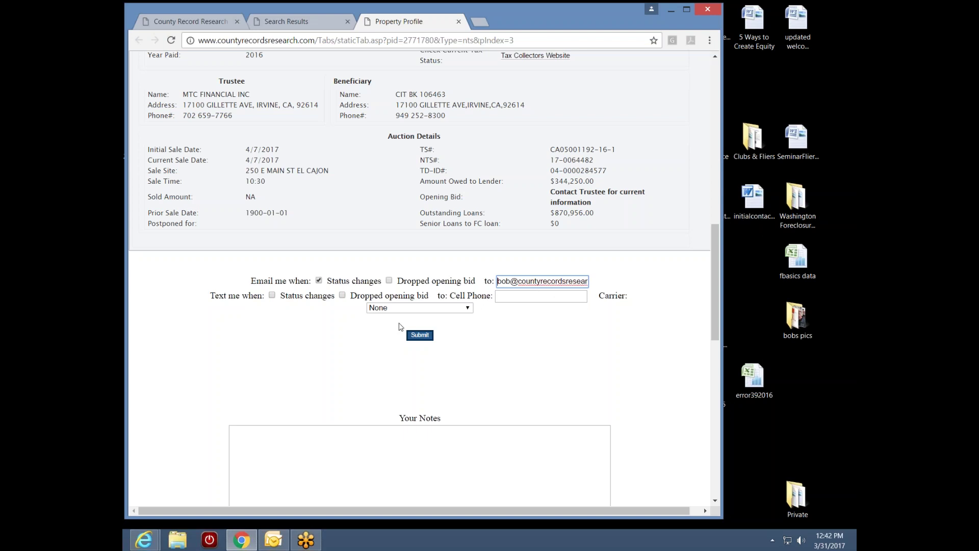
{"action": "left_click", "coordinate": [420, 334]}
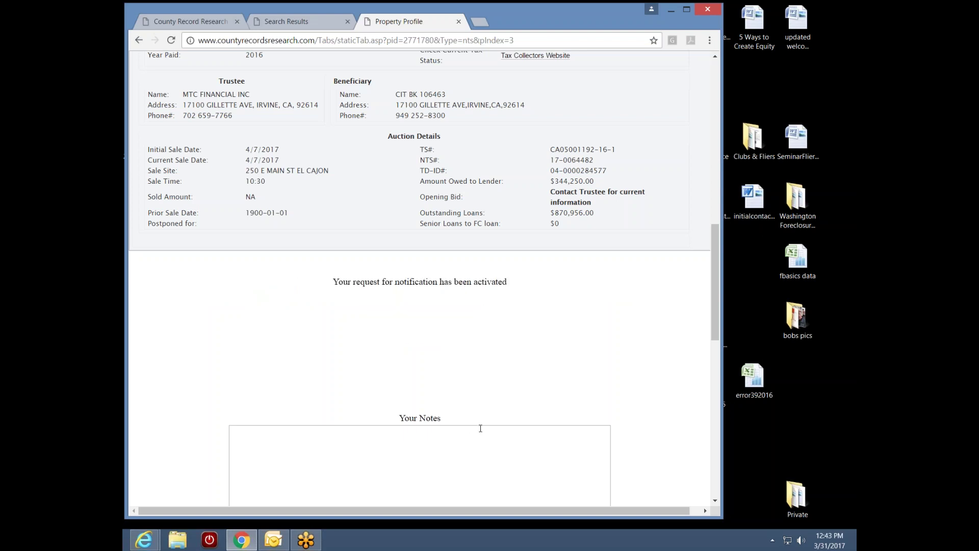
{"action": "left_click_drag", "start_coordinate": [714, 319], "coordinate": [704, 191]}
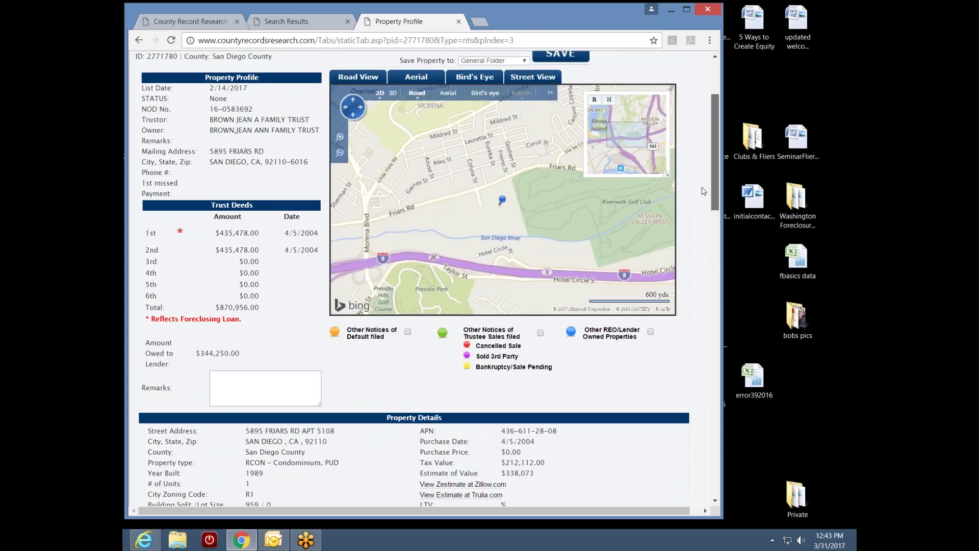
{"action": "left_click_drag", "start_coordinate": [704, 190], "coordinate": [693, 294]}
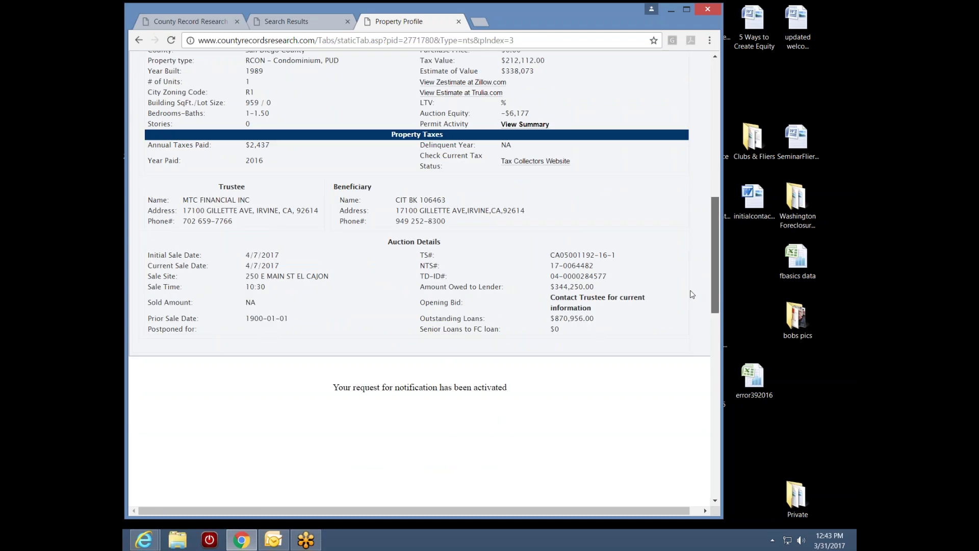
{"action": "scroll", "coordinate": [692, 262], "scroll_direction": "up", "scroll_amount": 1}
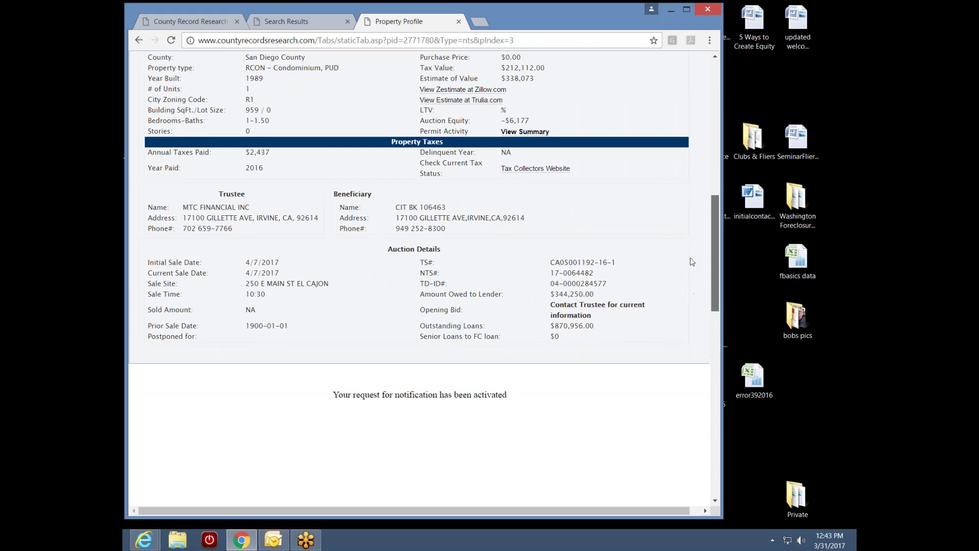
{"action": "scroll", "coordinate": [692, 261], "scroll_direction": "up", "scroll_amount": 7}
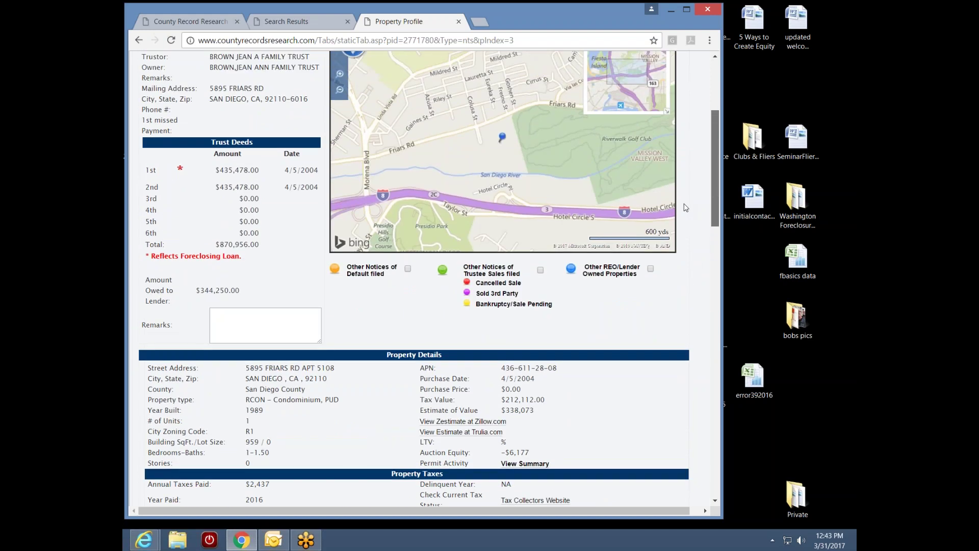
{"action": "scroll", "coordinate": [686, 201], "scroll_direction": "up", "scroll_amount": 1}
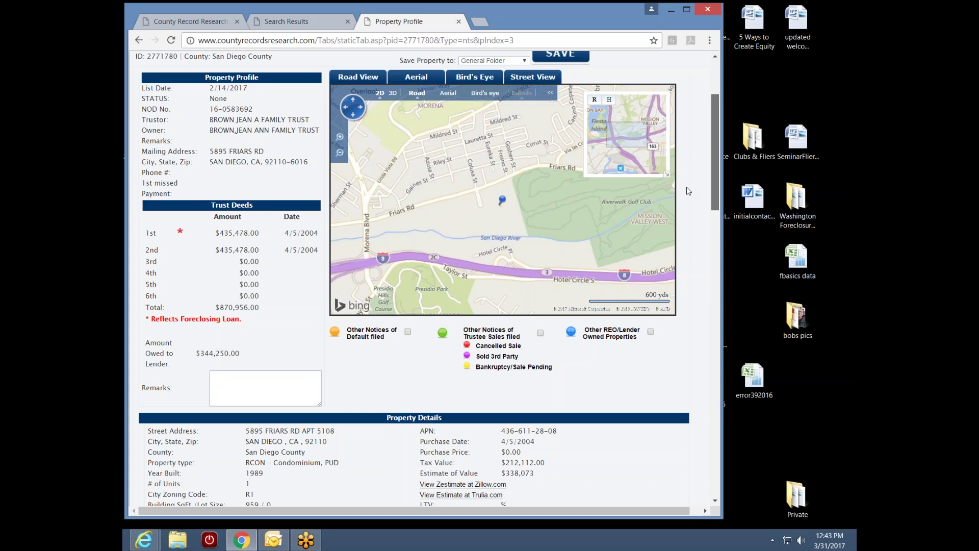
{"action": "scroll", "coordinate": [686, 187], "scroll_direction": "down", "scroll_amount": 1}
{"action": "scroll", "coordinate": [681, 184], "scroll_direction": "up", "scroll_amount": 2}
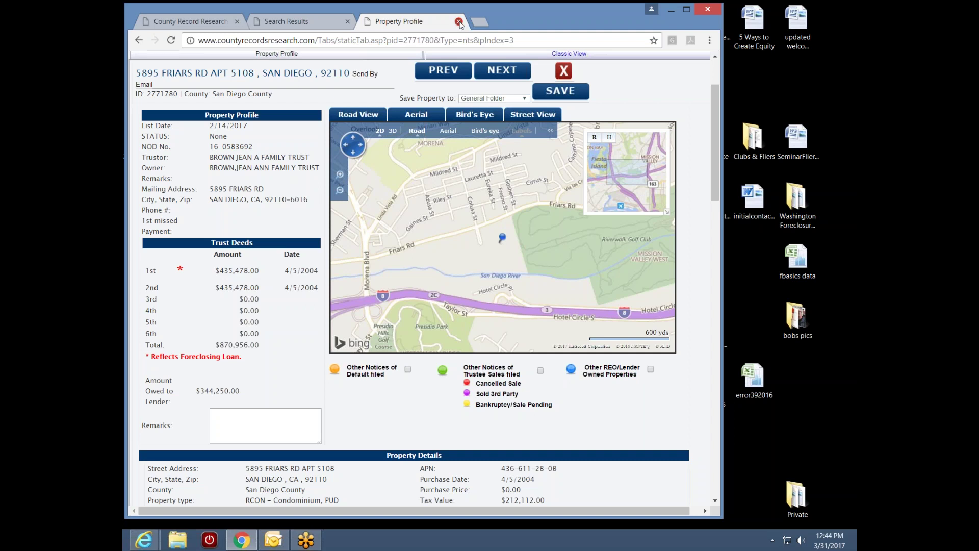
{"action": "left_click", "coordinate": [459, 22]}
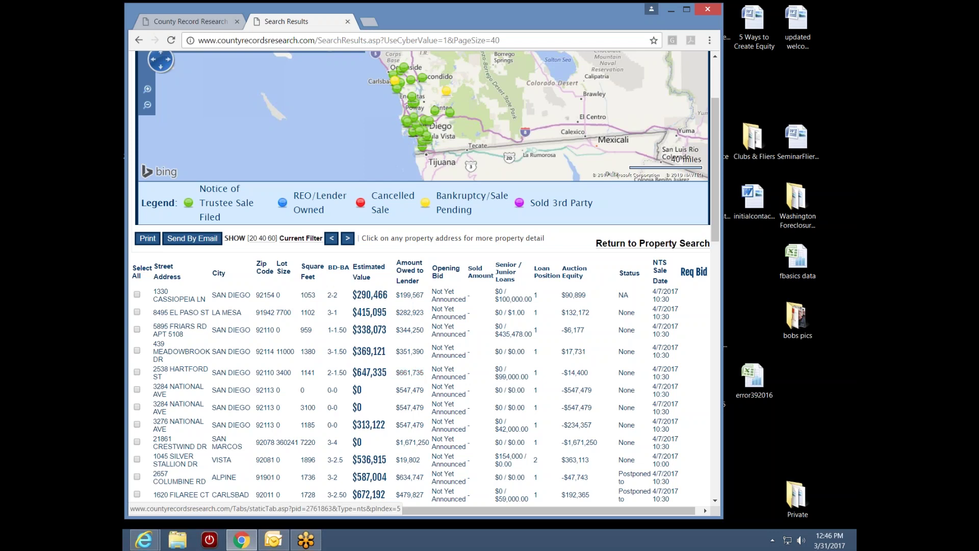
From the County Record Research footer, open the seminar calendar listing trustee sale field trips and website demos.
{"action": "key", "text": "ctrl+shift+Tab"}
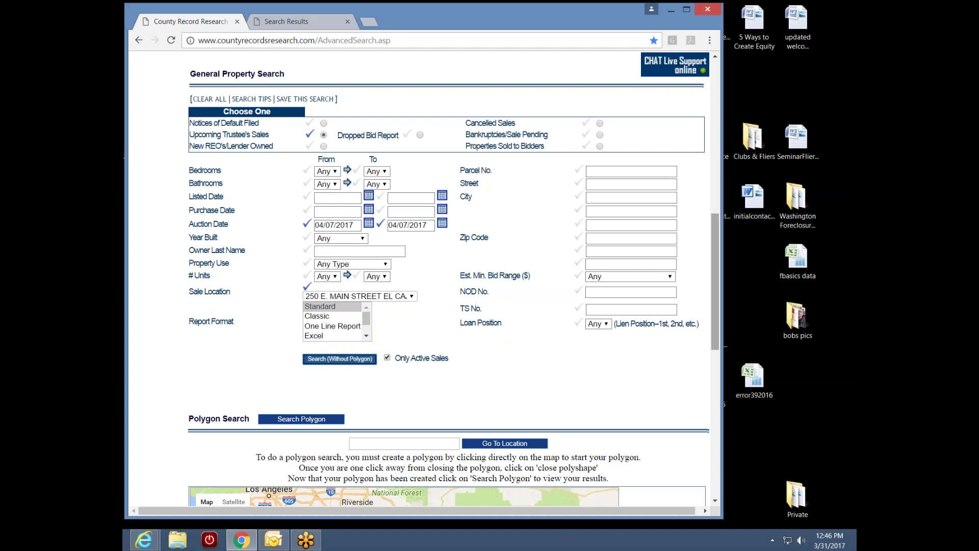
{"action": "scroll", "coordinate": [718, 292], "scroll_direction": "down", "scroll_amount": 10}
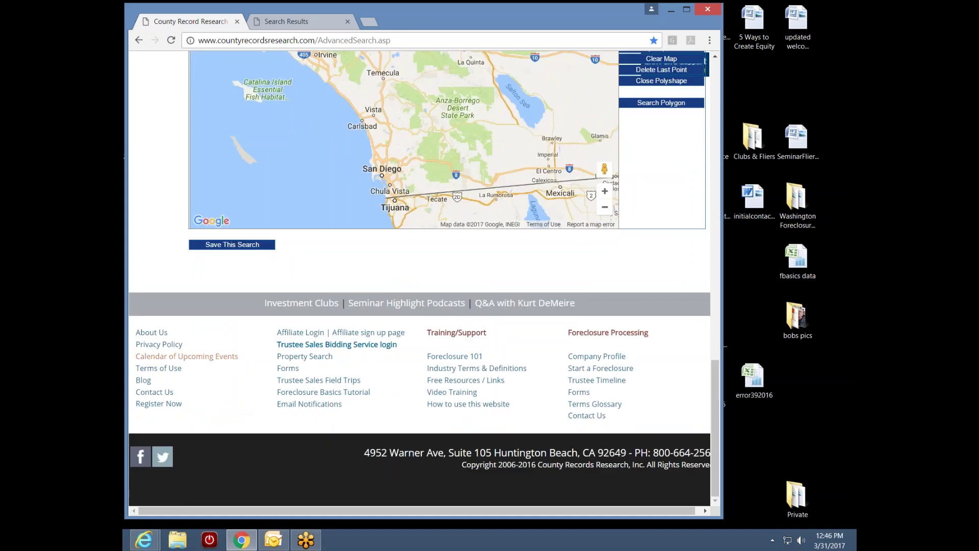
{"action": "left_click", "coordinate": [209, 357]}
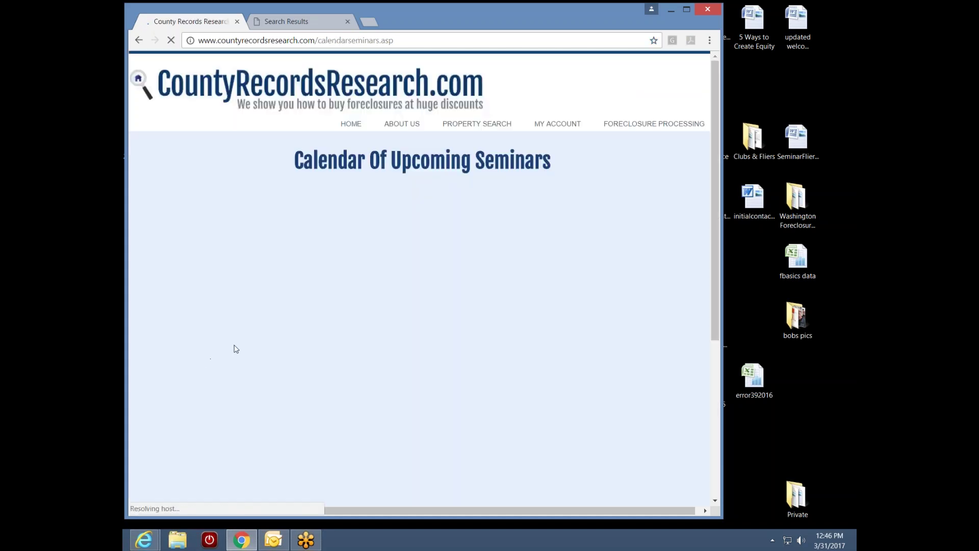
{"action": "left_click_drag", "start_coordinate": [478, 514], "coordinate": [483, 514]}
{"action": "left_click_drag", "start_coordinate": [706, 259], "coordinate": [707, 324]}
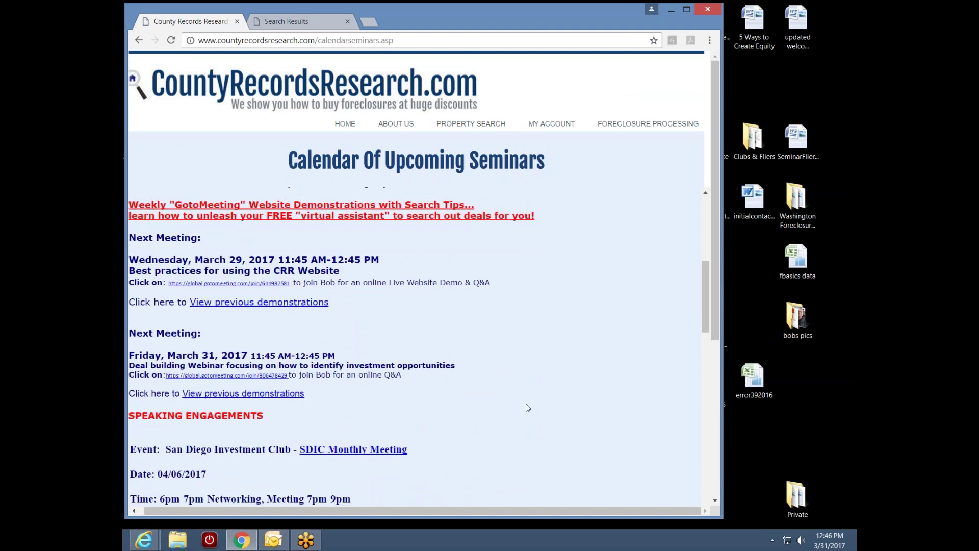